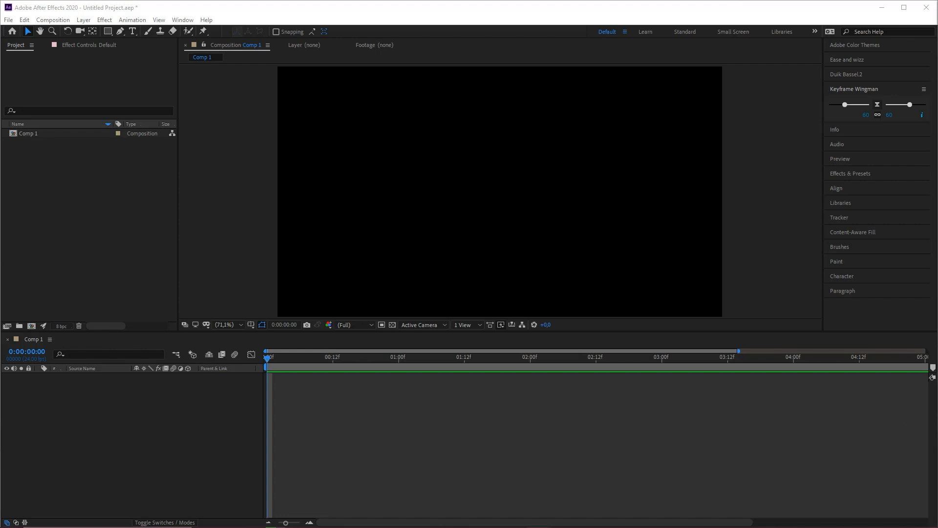
Open the settings of Comp 1, review its size, frame rate and duration, and close them
click(61, 248)
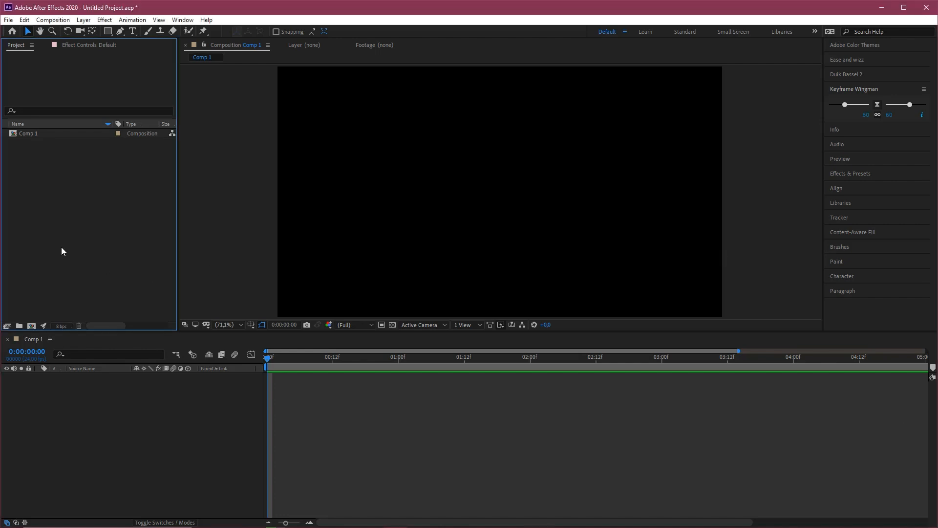
click(30, 134)
key(ctrl+k)
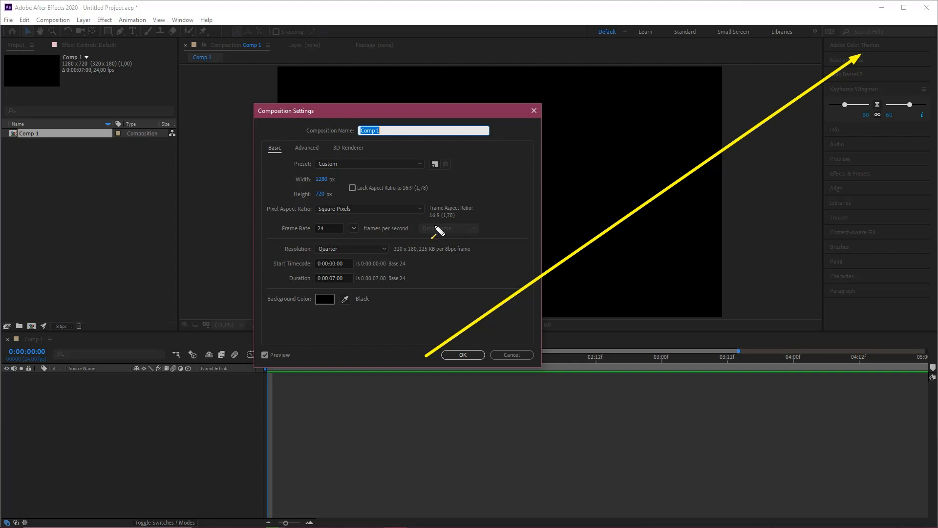
click(460, 356)
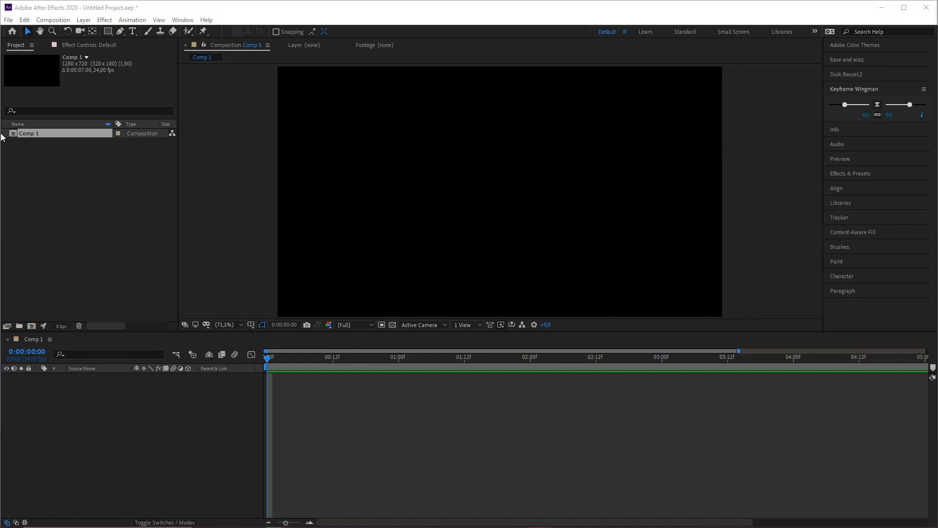
click(165, 227)
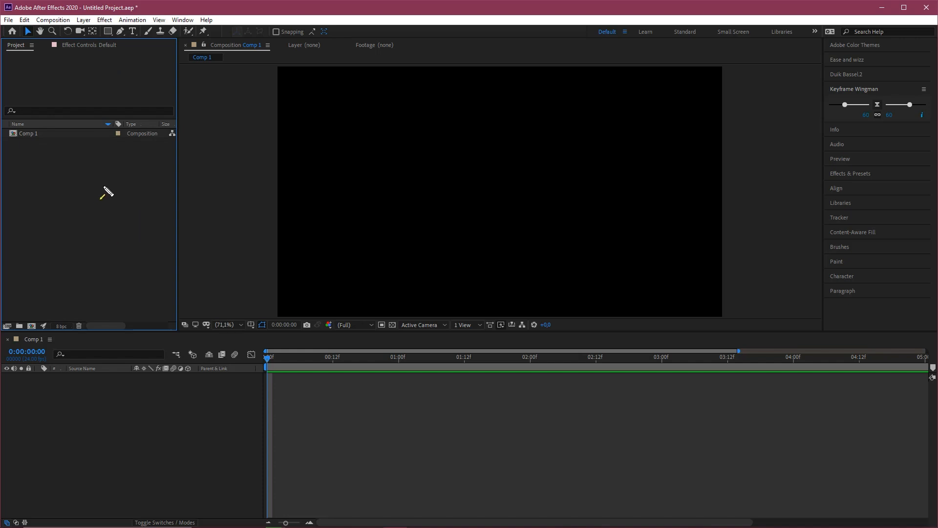
Start importing a file and browse to the 26 backgrounds animados folder
drag(195, 303, 16, 62)
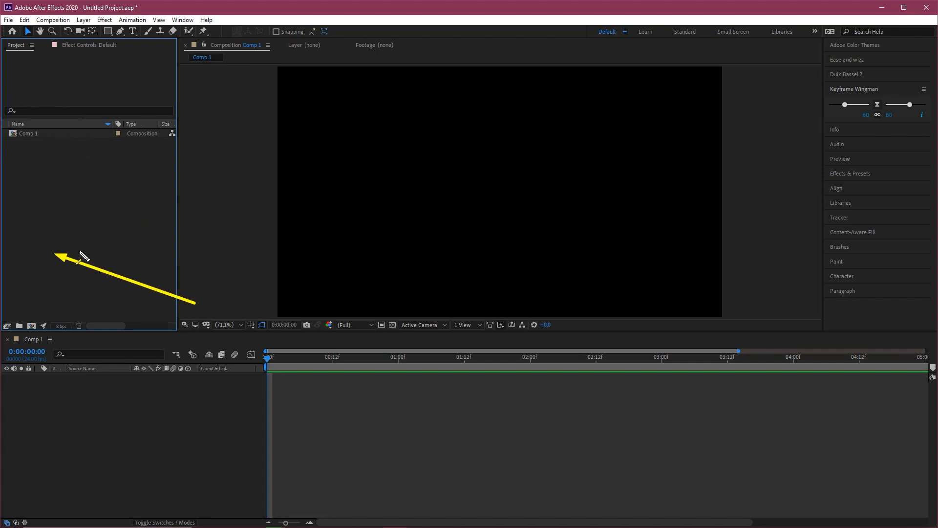
double_click(83, 203)
click(430, 45)
text(D:\HEBER\youtube\2018\TUTORIAIS\after\26 backgrounds animados)
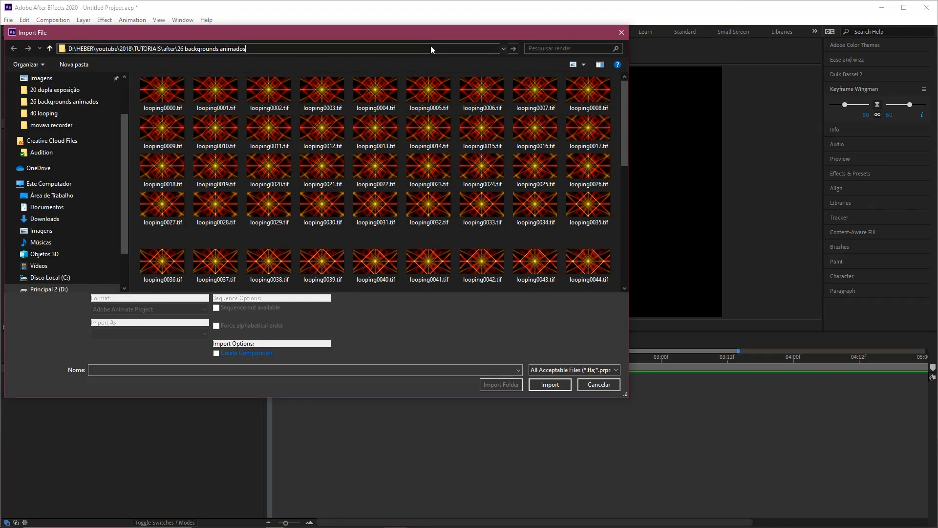
key(Return)
drag(337, 35, 406, 55)
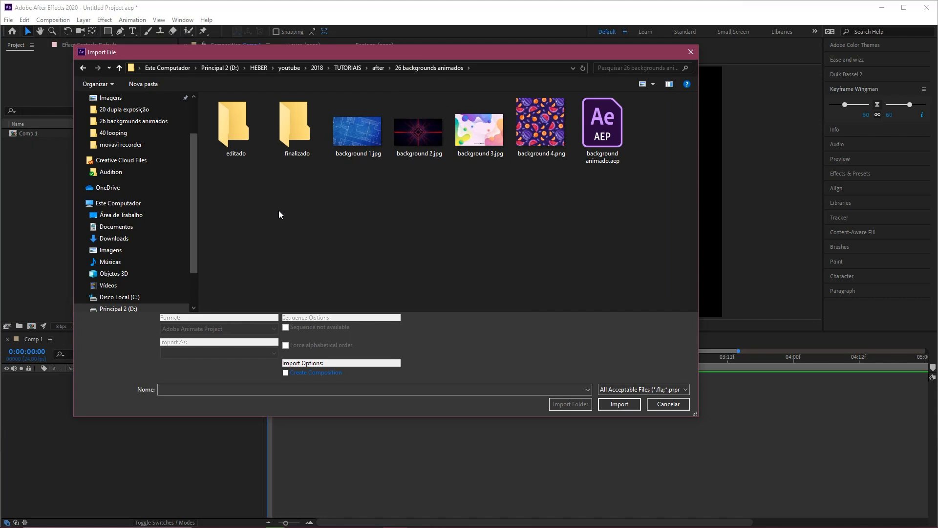
Import background 2.jpg as footage into the project
mouse_move(211, 380)
mouse_down()
mouse_move(576, 184)
mouse_move(429, 185)
mouse_up()
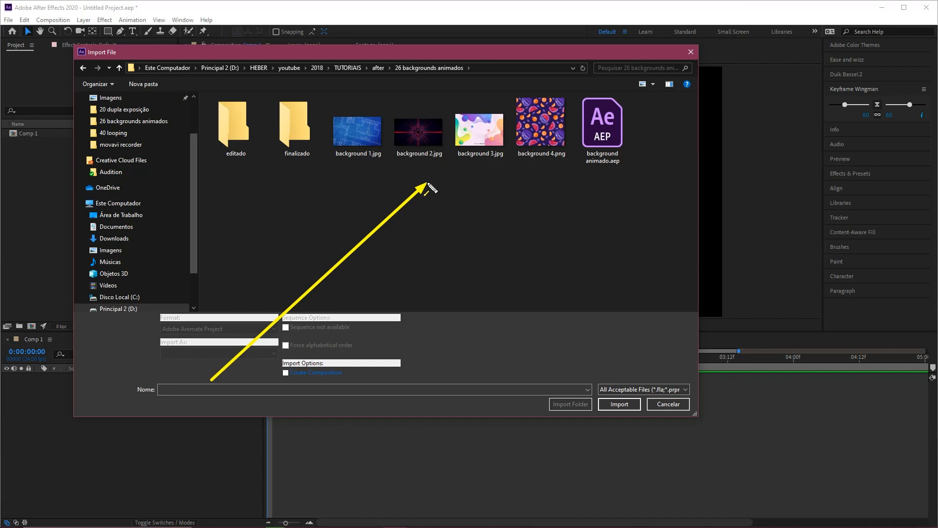
mouse_move(429, 185)
mouse_down()
mouse_move(420, 142)
mouse_move(399, 112)
mouse_move(487, 147)
mouse_move(551, 152)
mouse_move(425, 163)
mouse_move(391, 152)
mouse_move(459, 163)
mouse_move(552, 156)
mouse_move(419, 162)
mouse_up()
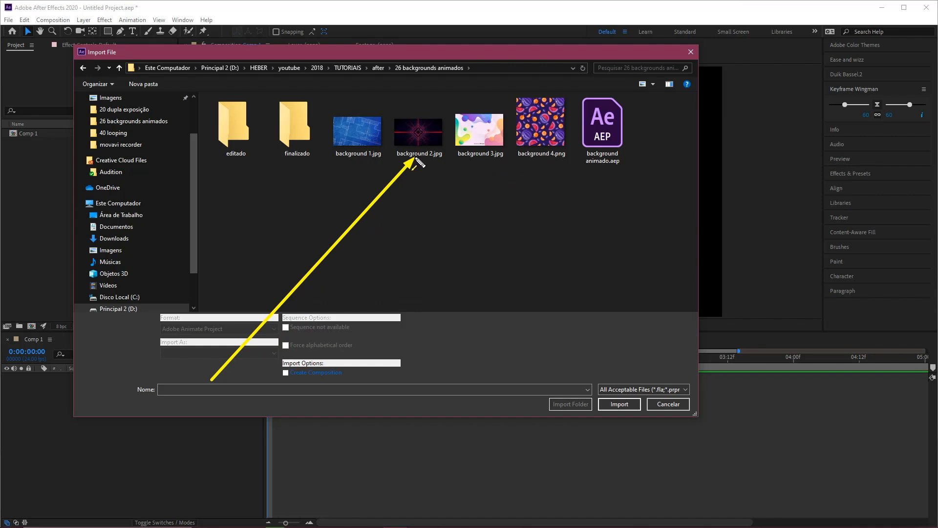
key(Escape)
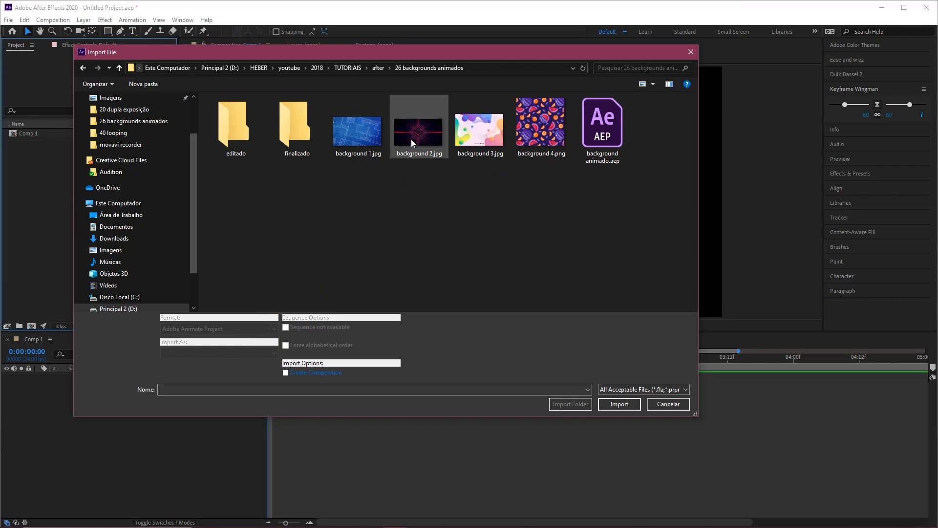
click(410, 141)
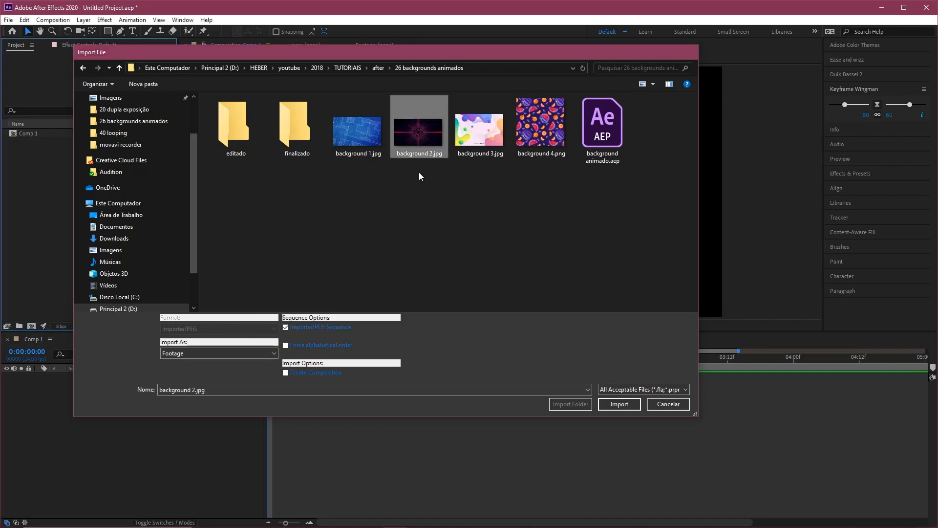
key(Return)
Add background 2.jpg as a layer to the Comp 1 timeline
drag(51, 332, 39, 149)
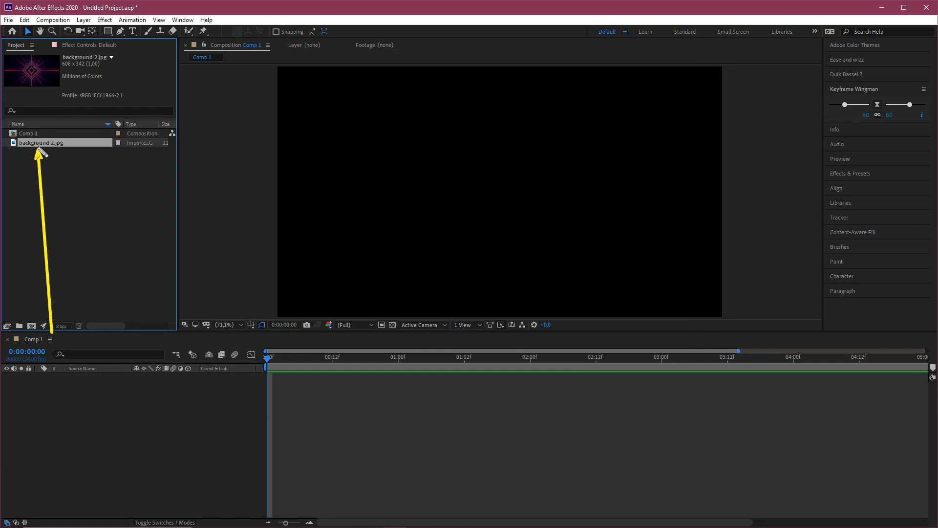
drag(51, 332, 127, 457)
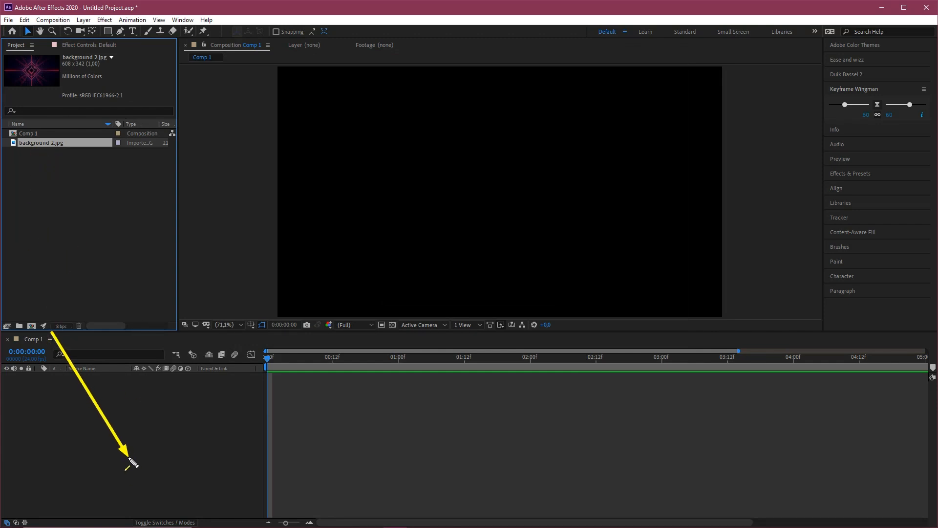
drag(52, 143, 103, 405)
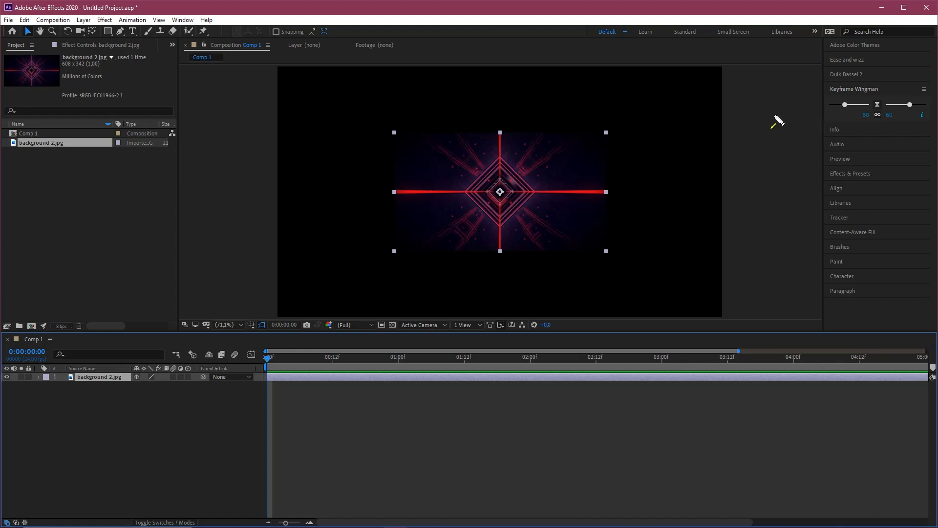
mouse_move(773, 70)
mouse_down()
mouse_move(568, 196)
mouse_move(569, 166)
mouse_move(699, 105)
mouse_up()
key(ctrl+z)
mouse_move(274, 68)
mouse_down()
mouse_move(532, 236)
mouse_move(722, 311)
mouse_up()
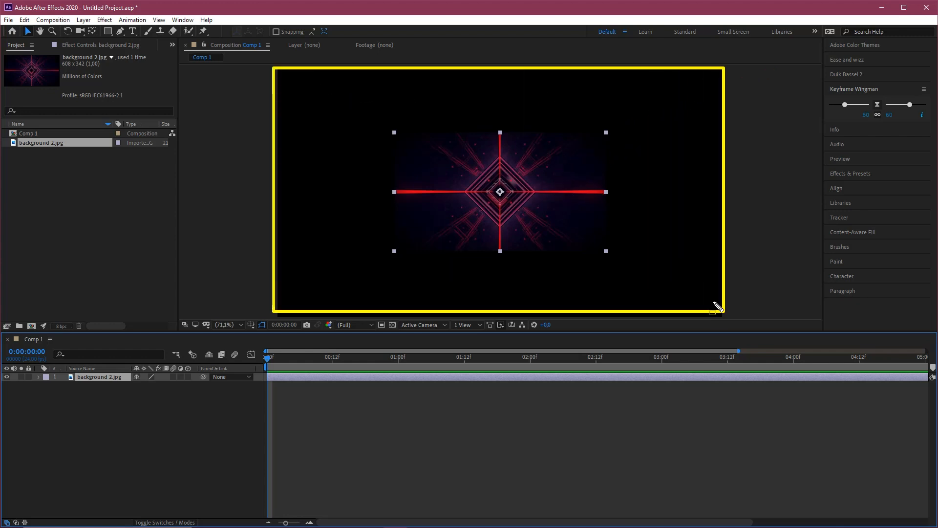
key(r)
drag(392, 130, 429, 163)
drag(542, 257, 607, 255)
drag(620, 120, 713, 84)
key(Escape)
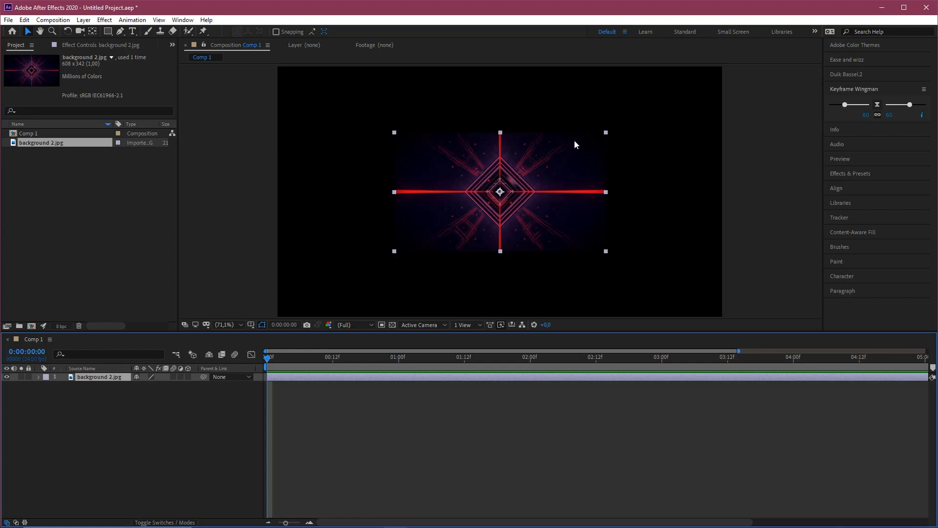
Scale the background 2.jpg layer up proportionally until it covers the whole composition frame
key(comma)
drag(84, 231, 32, 39)
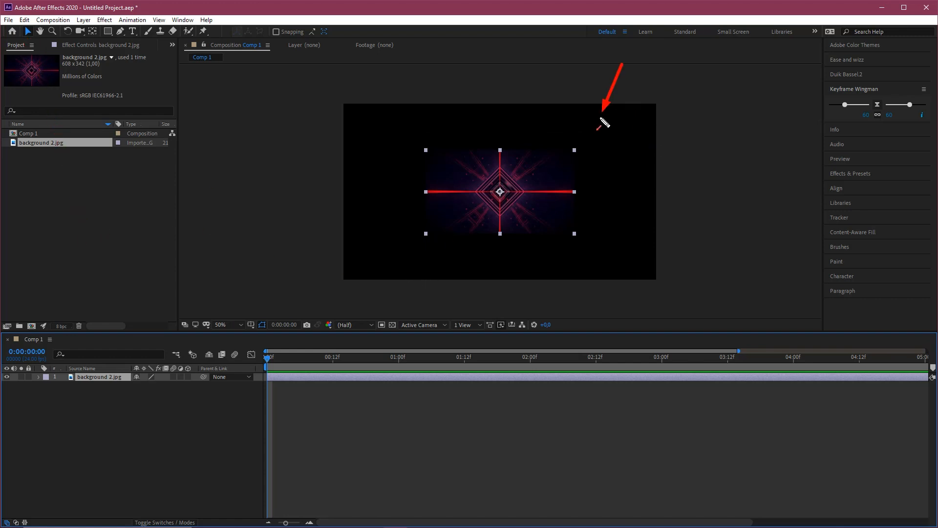
drag(623, 63, 581, 141)
drag(386, 108, 423, 140)
drag(393, 291, 426, 225)
drag(613, 281, 579, 238)
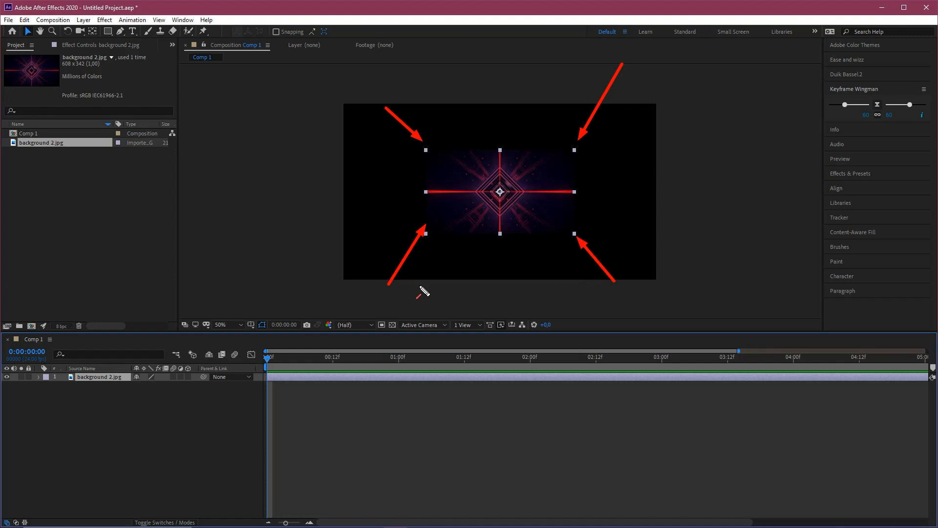
mouse_move(395, 295)
mouse_down()
mouse_move(414, 247)
mouse_move(428, 245)
mouse_up()
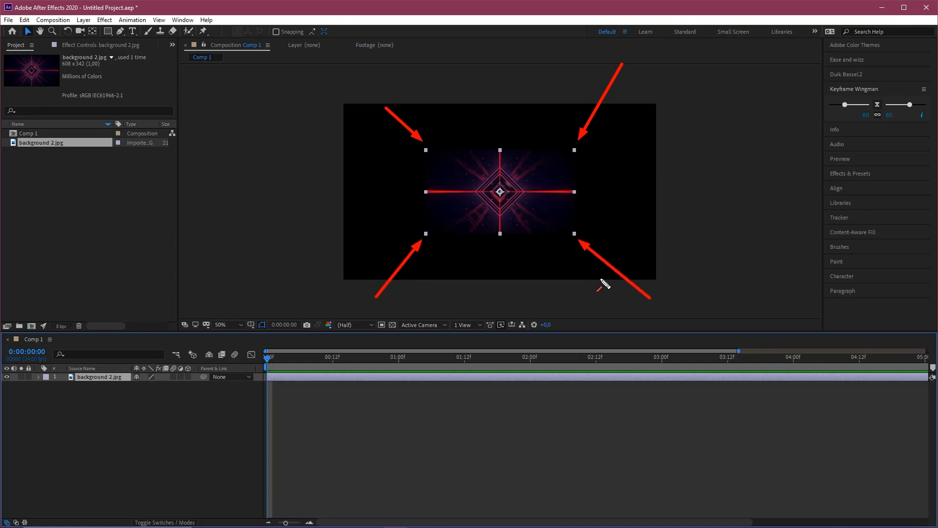
key(Escape)
mouse_move(575, 236)
mouse_down()
mouse_move(613, 270)
mouse_move(586, 234)
mouse_move(577, 247)
mouse_move(566, 225)
mouse_move(608, 260)
mouse_move(656, 277)
mouse_move(664, 207)
mouse_move(514, 302)
mouse_move(565, 245)
mouse_move(555, 211)
mouse_move(646, 266)
mouse_move(661, 286)
mouse_up()
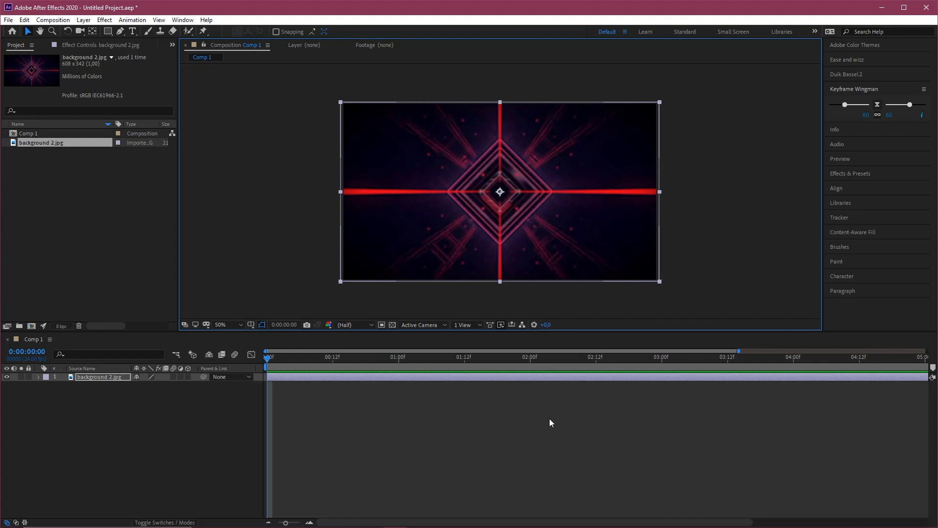
Apply the Stylize effect CC Kaleida to the background 2.jpg layer
click(353, 445)
click(307, 377)
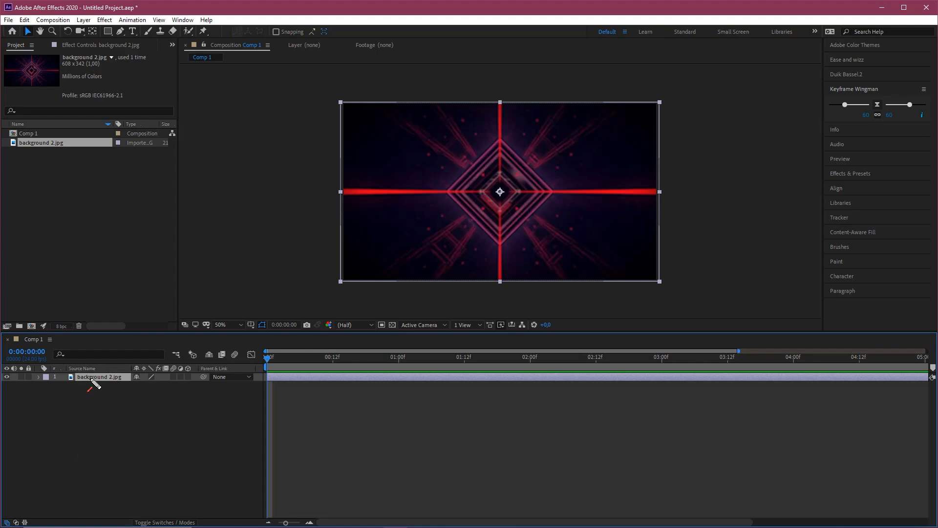
click(104, 20)
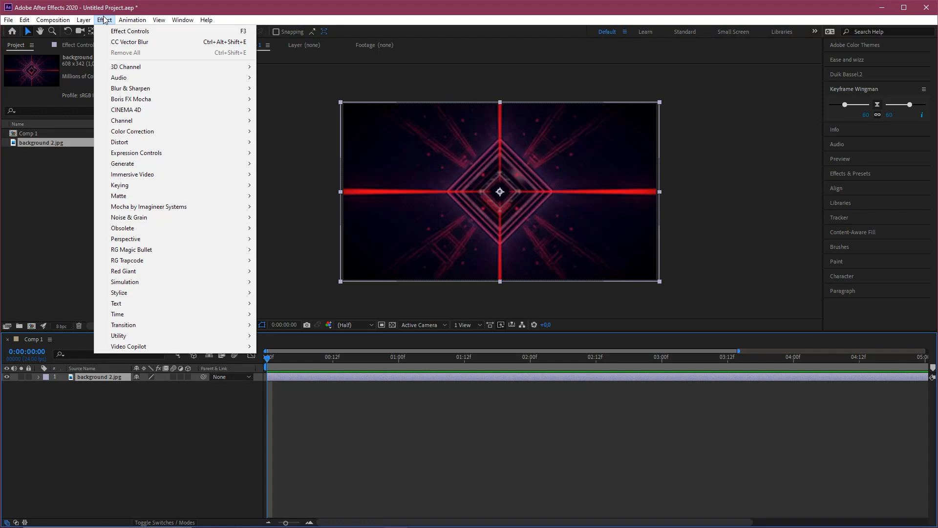
mouse_move(133, 294)
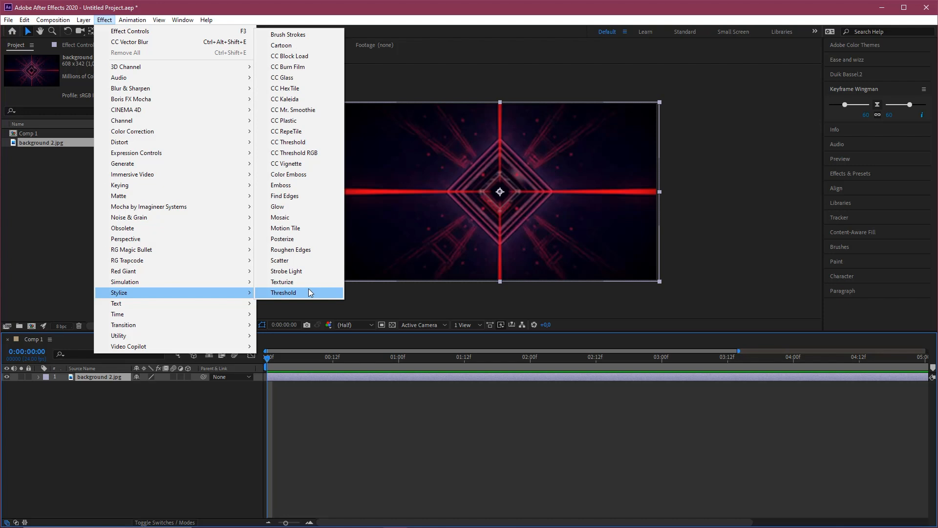
click(296, 100)
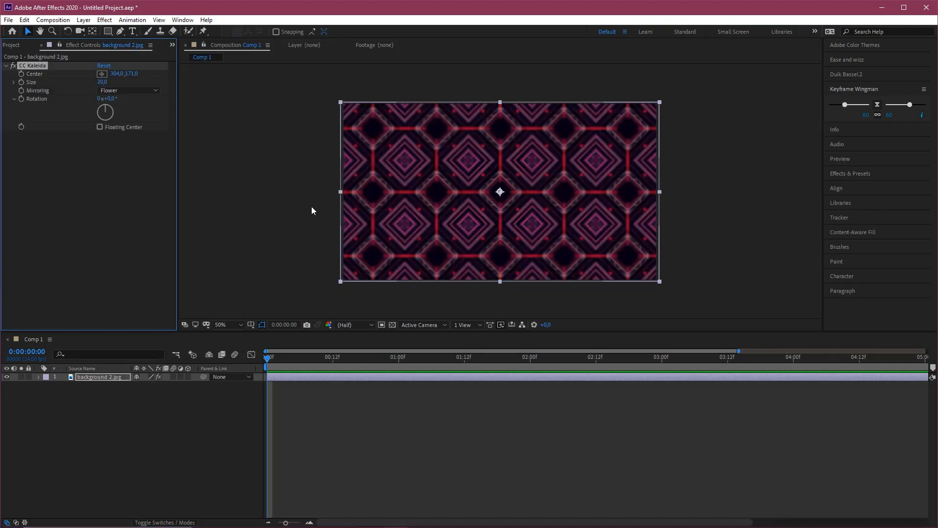
Switch the CC Kaleida effect off and back on to compare the image with and without it
mouse_move(290, 369)
mouse_down()
mouse_move(491, 196)
mouse_move(17, 70)
mouse_up()
click(13, 66)
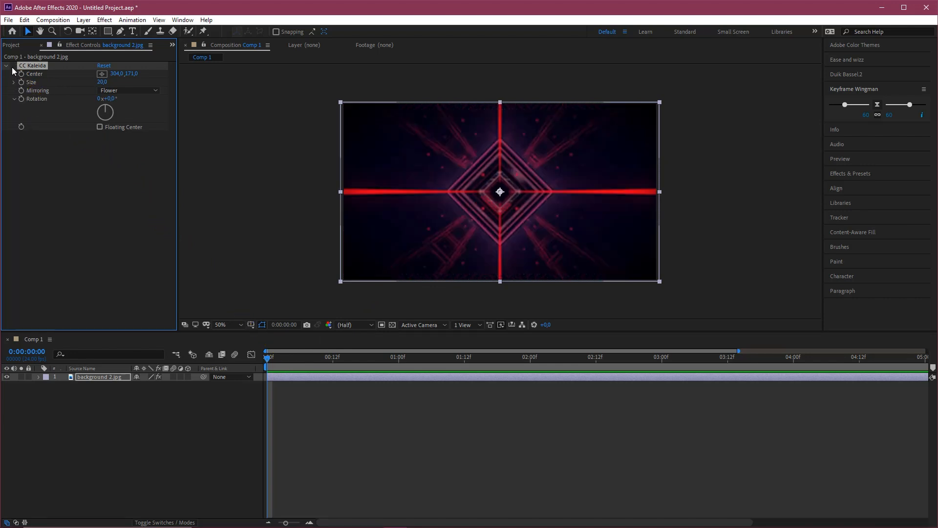
click(13, 67)
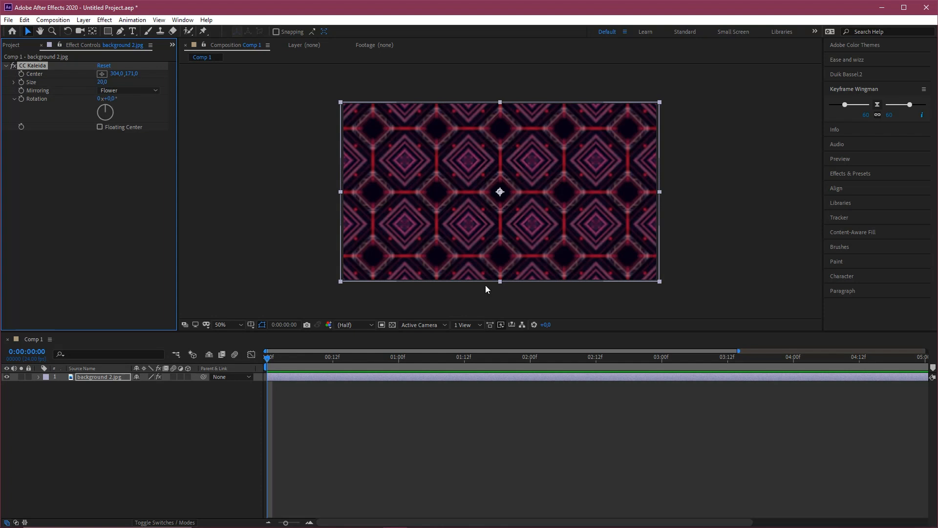
Add the expression time * 50 to the Rotation property of CC Kaleida
drag(257, 470, 270, 365)
click(270, 364)
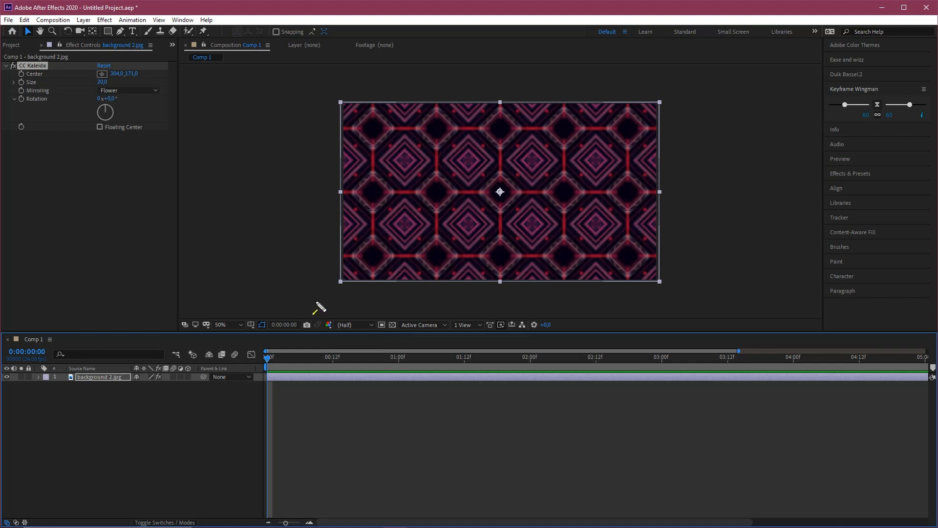
mouse_move(179, 294)
mouse_down()
mouse_move(28, 64)
mouse_move(32, 104)
mouse_up()
alt+click(22, 99)
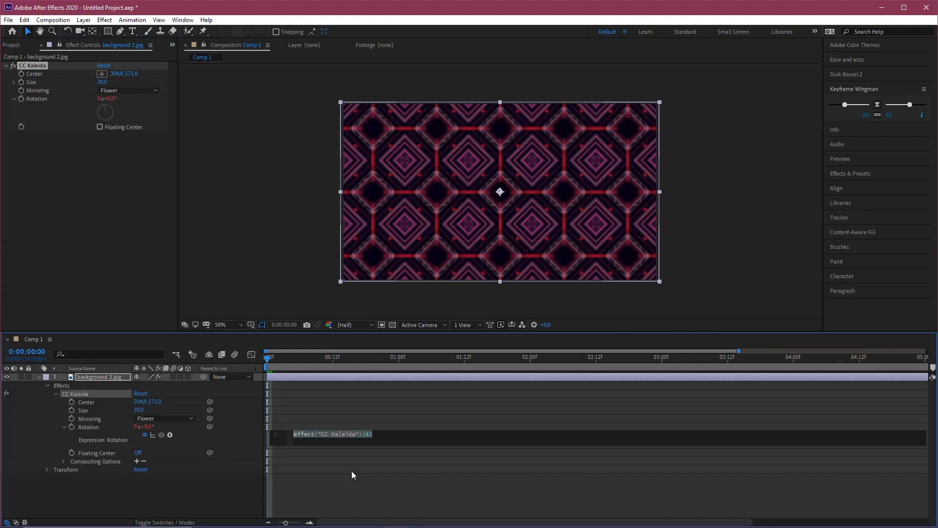
drag(388, 254, 331, 429)
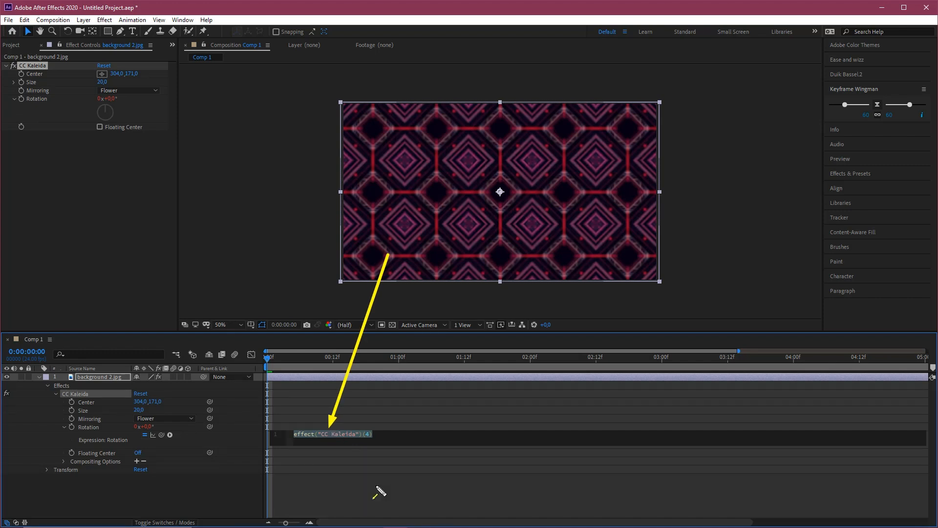
key(Escape)
key(BackSpace)
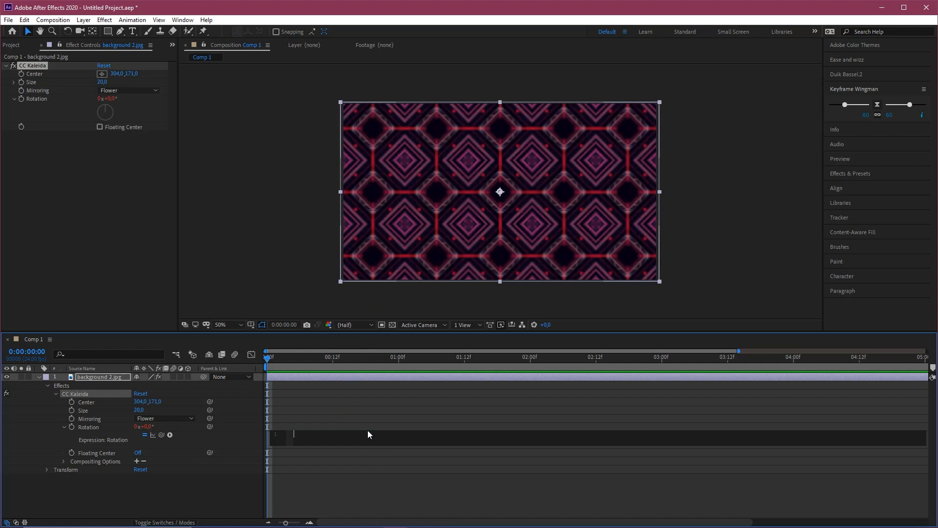
text(time)
text(* 50)
key(KP_Enter)
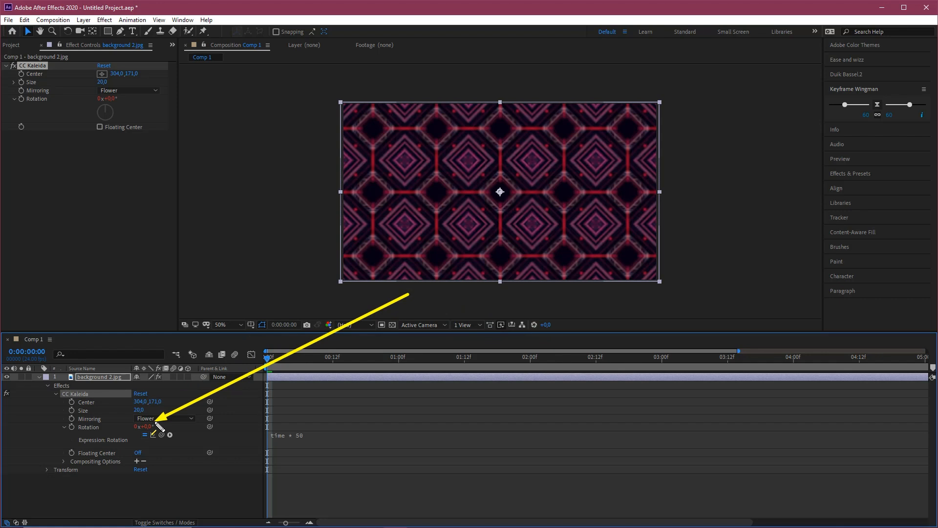
Deselect the layer, make the timeline area slightly taller and fit the composition to the viewer
click(322, 487)
drag(286, 331, 286, 311)
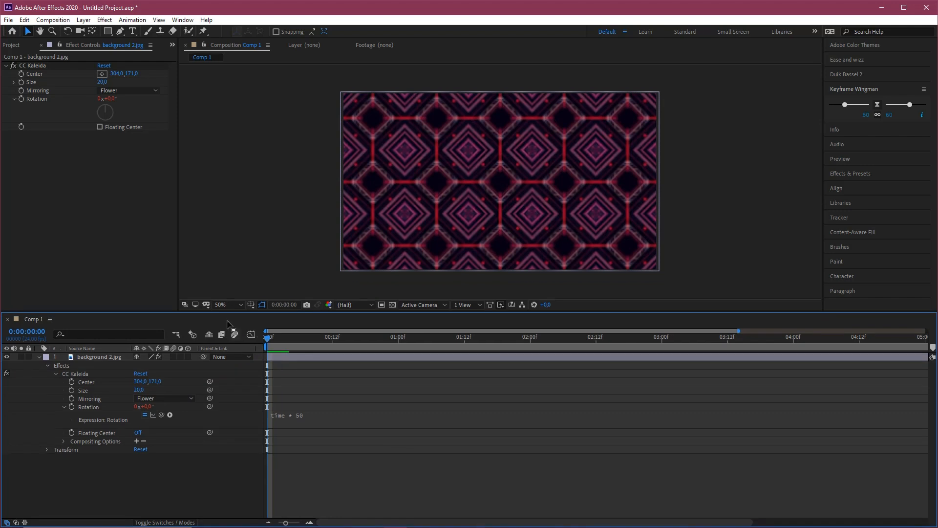
click(228, 304)
click(235, 316)
Preview the kaleidoscope animation across the full timeline and move the current time to 0:00:03:07
key(space)
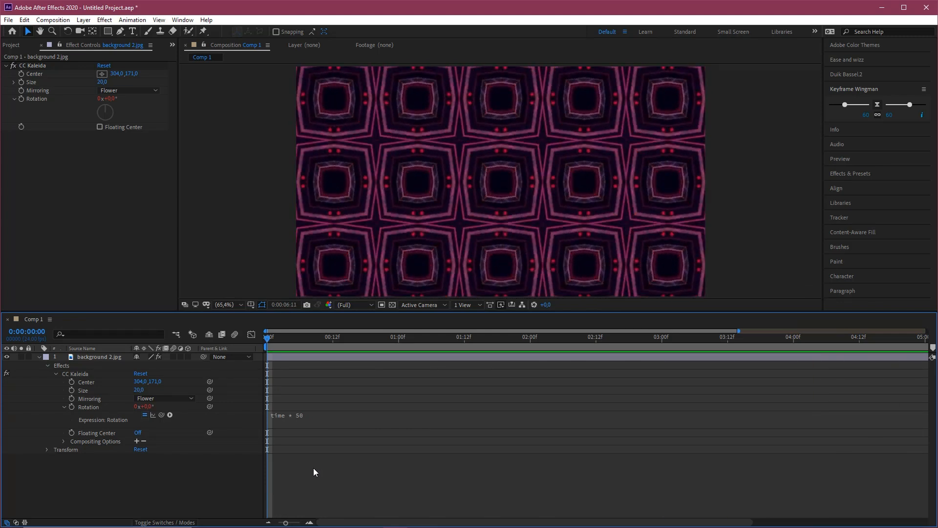
key(space)
scroll(356, 480, down, 2)
key(space)
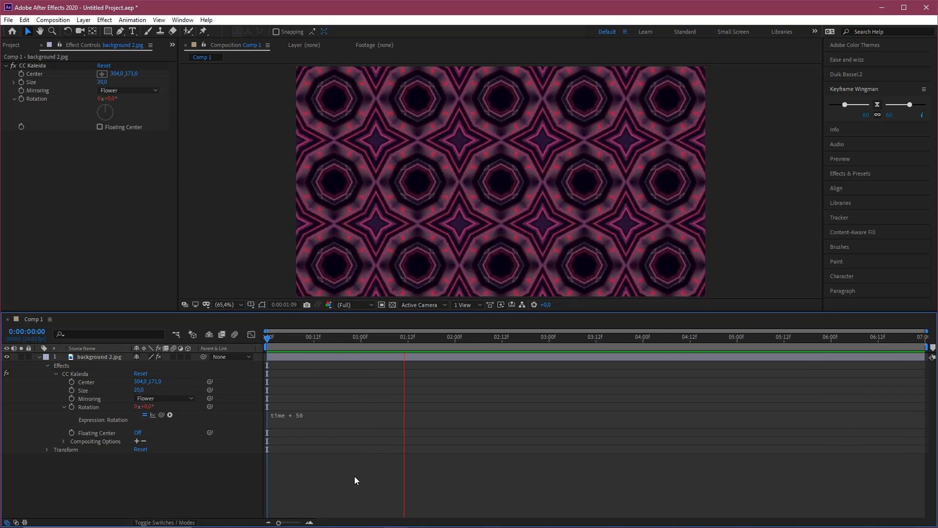
key(space)
click(576, 336)
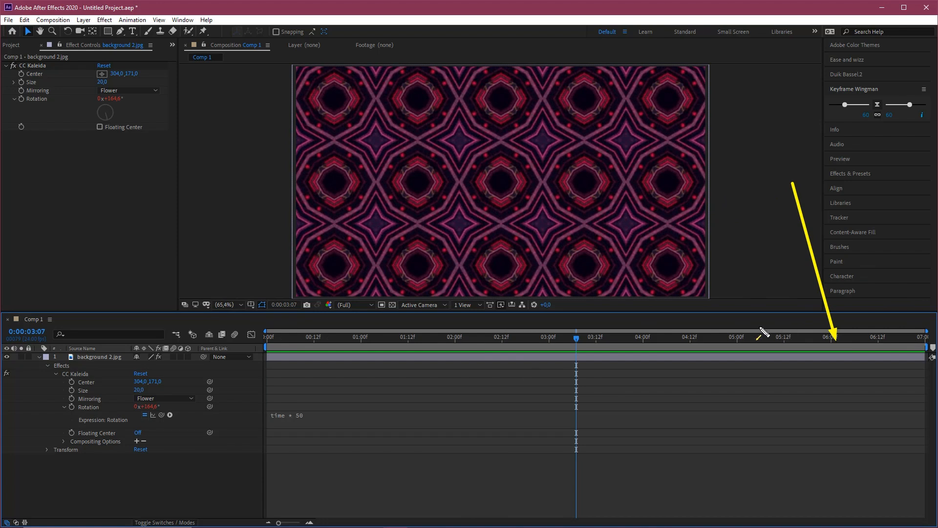
Scrub the timeline back and place the current time at 0:00:02:04
mouse_move(551, 337)
mouse_down()
mouse_move(321, 338)
mouse_move(568, 337)
mouse_up()
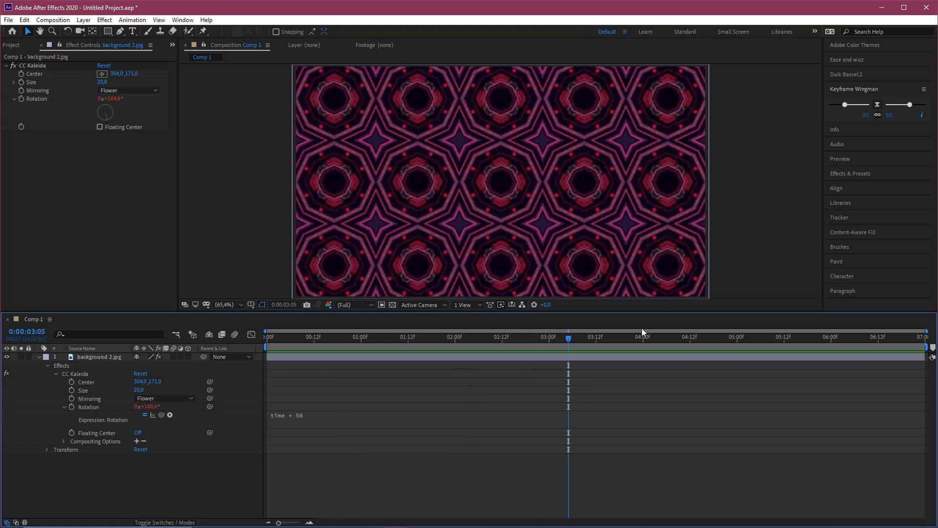
click(472, 342)
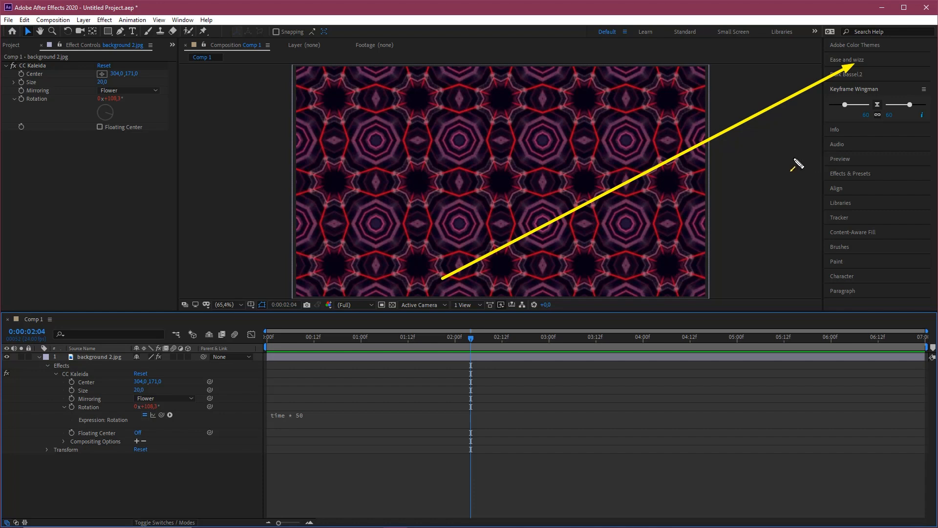
key(Escape)
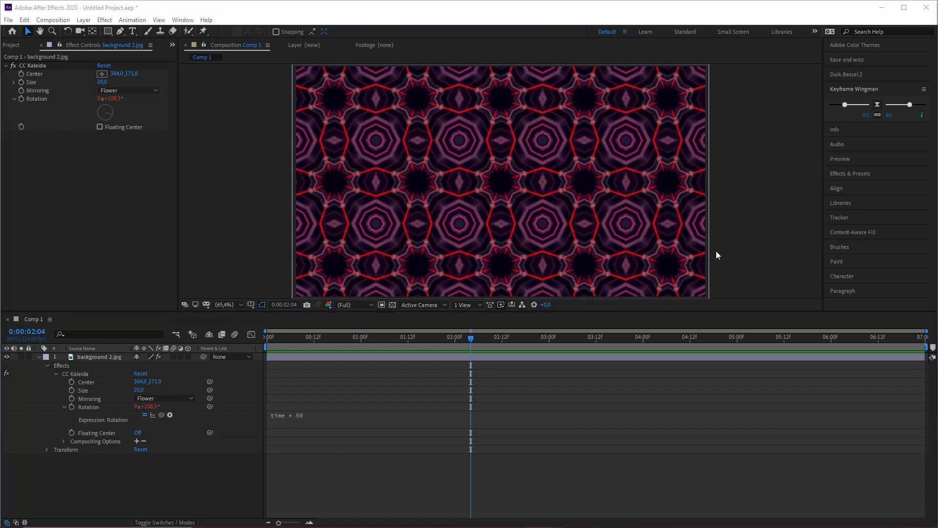
Select the background 2.jpg layer, shift the CC Kaleida Center horizontally to 438 and scrub through the timeline to judge the pattern
mouse_move(202, 295)
mouse_down()
mouse_move(63, 58)
mouse_move(100, 352)
mouse_up()
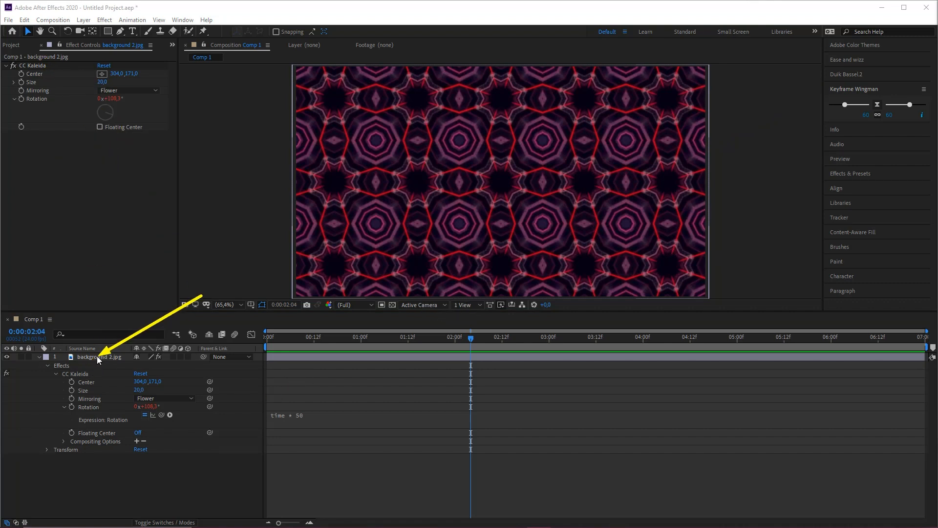
click(100, 357)
mouse_move(169, 261)
mouse_down()
mouse_move(73, 42)
mouse_move(92, 51)
mouse_move(36, 69)
mouse_move(49, 100)
mouse_up()
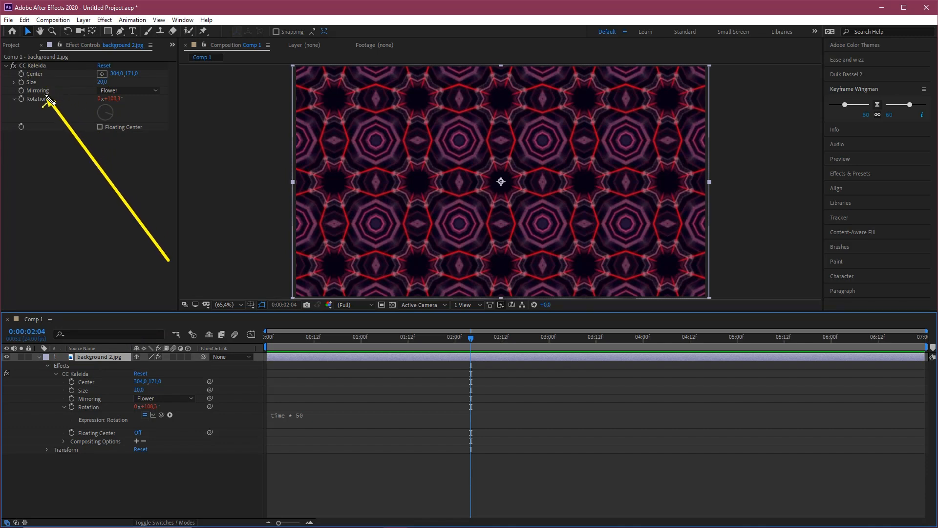
mouse_move(49, 100)
mouse_down()
mouse_move(31, 75)
mouse_move(118, 81)
mouse_move(123, 68)
mouse_move(133, 74)
mouse_move(121, 77)
mouse_move(176, 80)
mouse_move(154, 79)
mouse_up()
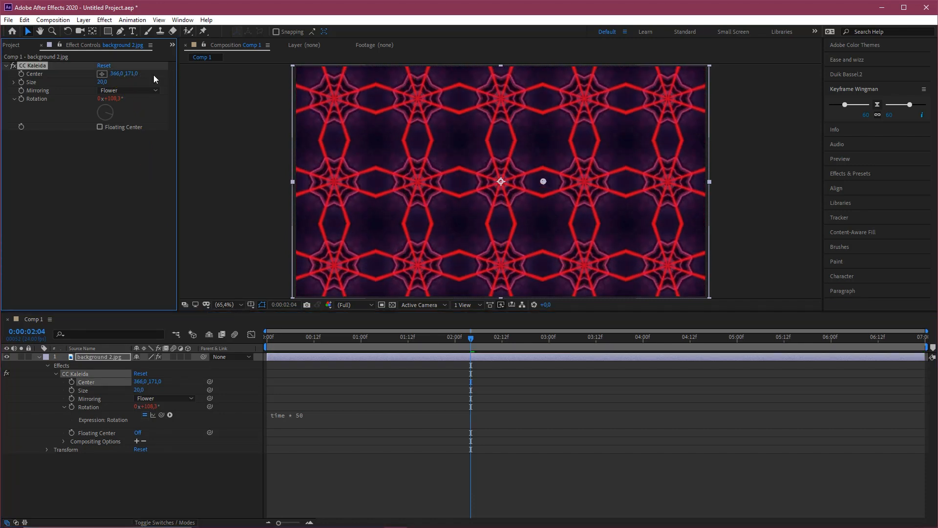
mouse_move(592, 48)
mouse_down()
mouse_move(572, 136)
mouse_move(548, 181)
mouse_move(505, 183)
mouse_move(628, 171)
mouse_move(318, 185)
mouse_up()
drag(120, 73, 186, 107)
mouse_move(459, 342)
mouse_down()
mouse_move(274, 336)
mouse_move(621, 324)
mouse_move(457, 333)
mouse_move(470, 336)
mouse_up()
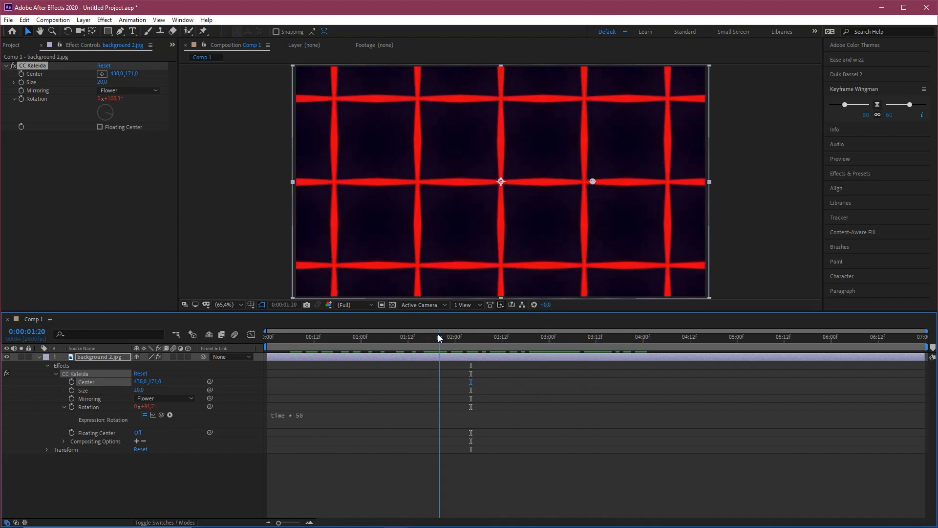
Set the CC Kaleida Center to 306, 197 and preview the animation from the start, stopping at 0:00:05:10
drag(117, 74, 132, 89)
click(461, 379)
key(space)
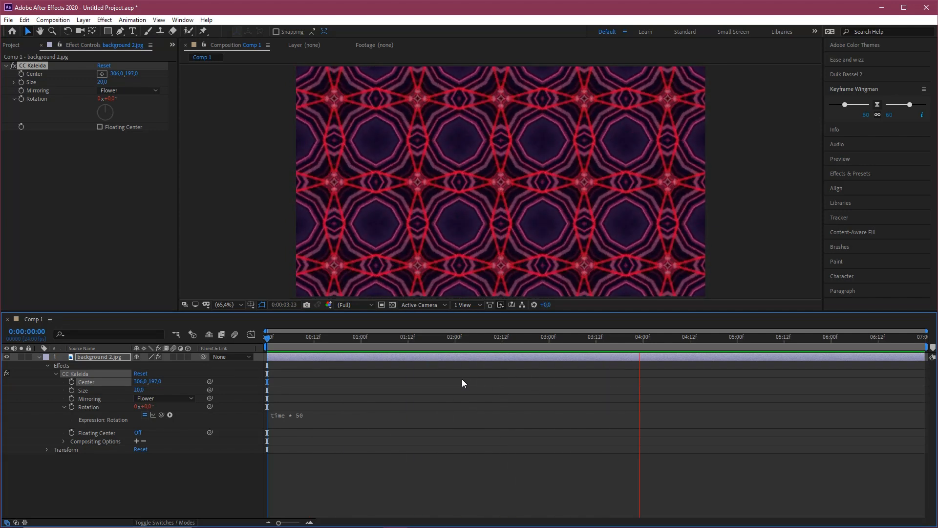
key(space)
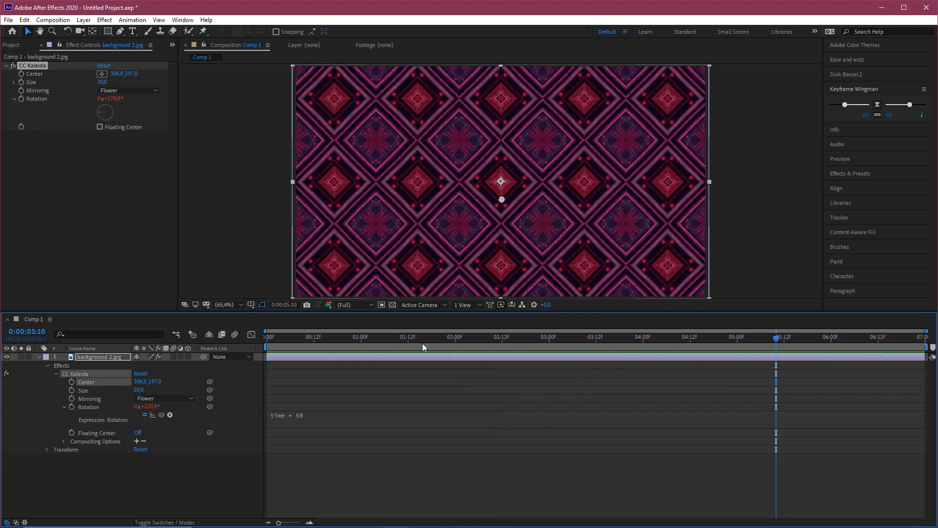
Increase the CC Kaleida Size to 90,7
drag(141, 232, 41, 80)
drag(102, 81, 388, 72)
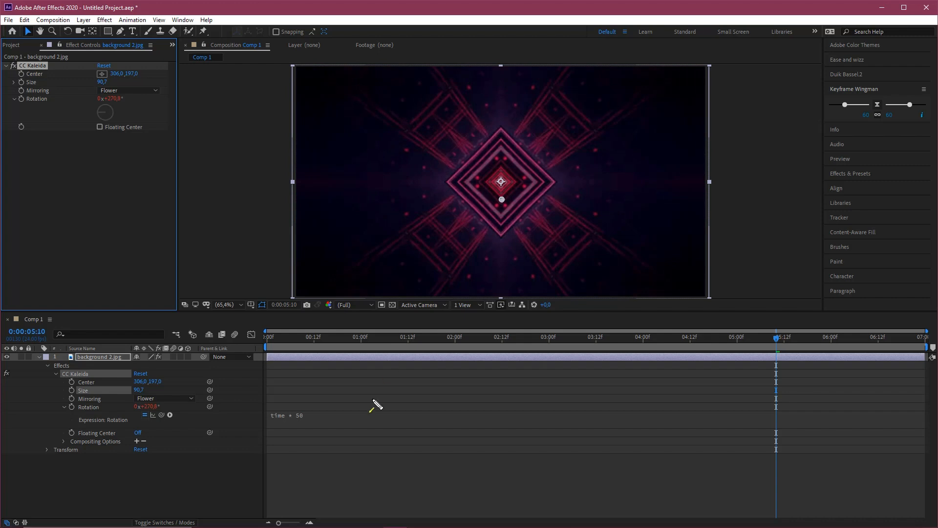
drag(373, 398, 505, 195)
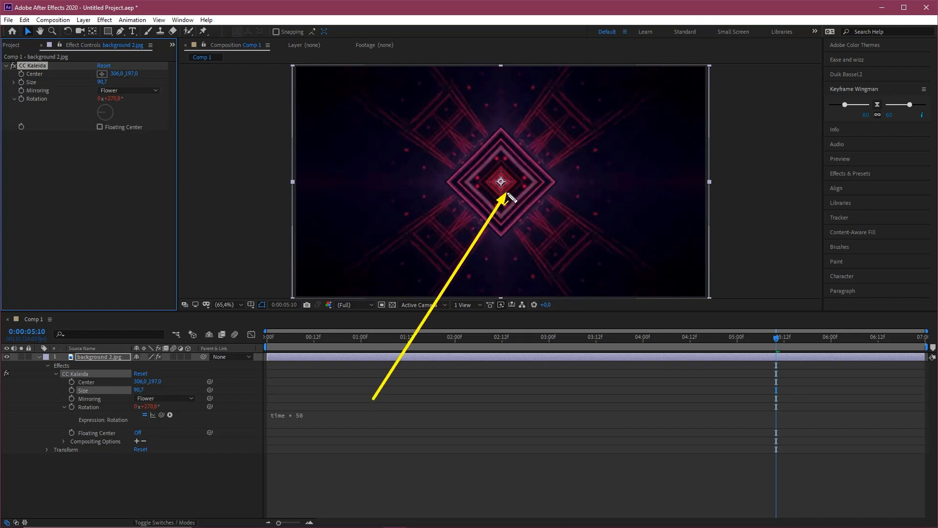
mouse_move(294, 66)
mouse_down()
mouse_move(716, 250)
mouse_move(709, 299)
mouse_up()
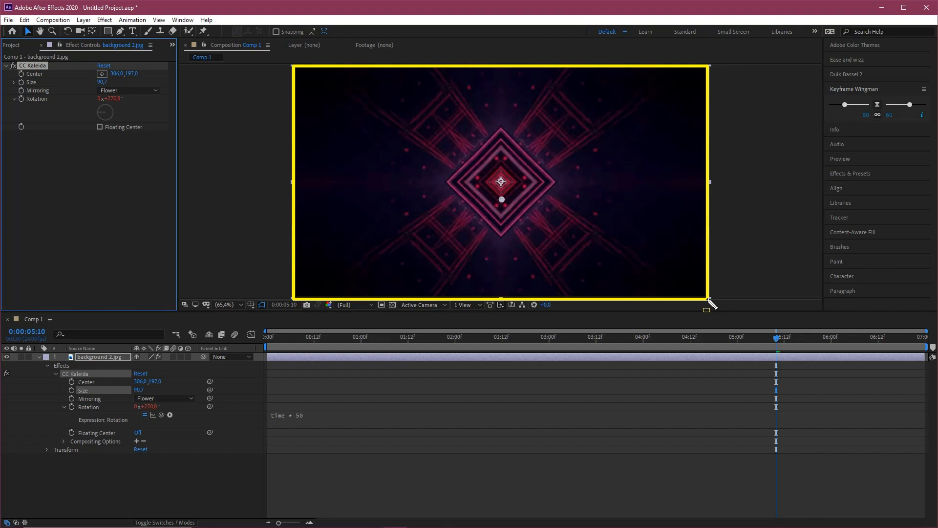
drag(693, 70, 546, 171)
click(295, 67)
mouse_move(293, 66)
mouse_down()
mouse_move(485, 163)
mouse_move(500, 183)
mouse_up()
mouse_move(505, 69)
mouse_down()
mouse_move(603, 168)
mouse_move(707, 185)
mouse_up()
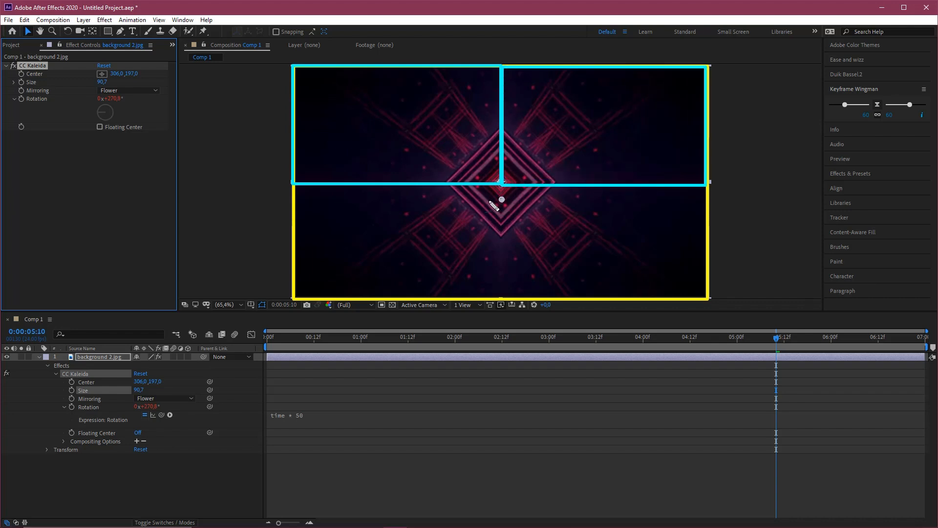
drag(505, 187, 503, 296)
mouse_move(234, 297)
mouse_down()
mouse_move(36, 84)
mouse_move(104, 87)
mouse_up()
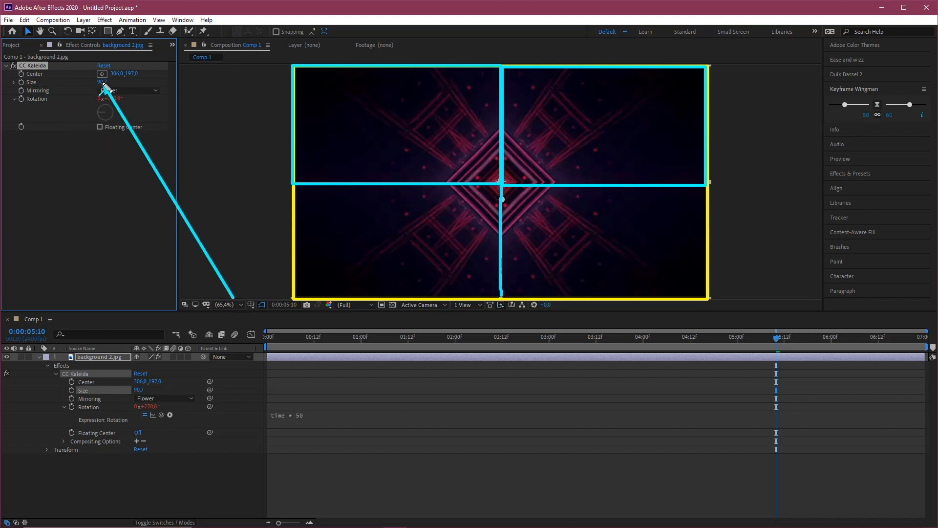
key(Escape)
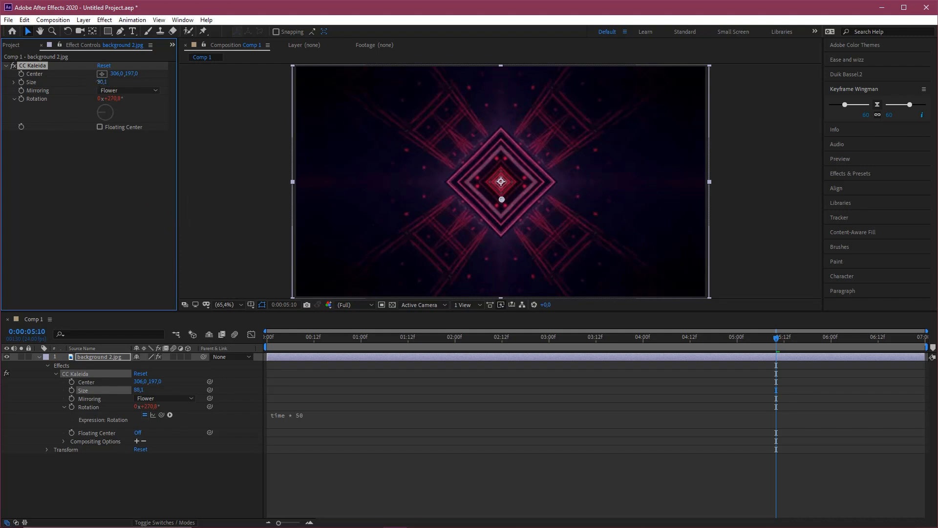
Reduce the CC Kaleida Size to 28,2
click(418, 356)
mouse_move(65, 81)
mouse_down()
mouse_move(56, 82)
mouse_move(95, 83)
mouse_move(69, 89)
mouse_move(88, 80)
mouse_move(71, 81)
mouse_up()
drag(293, 76, 359, 147)
drag(425, 78, 471, 124)
drag(546, 90, 578, 146)
drag(717, 223, 668, 262)
drag(530, 223, 491, 255)
drag(421, 240, 384, 280)
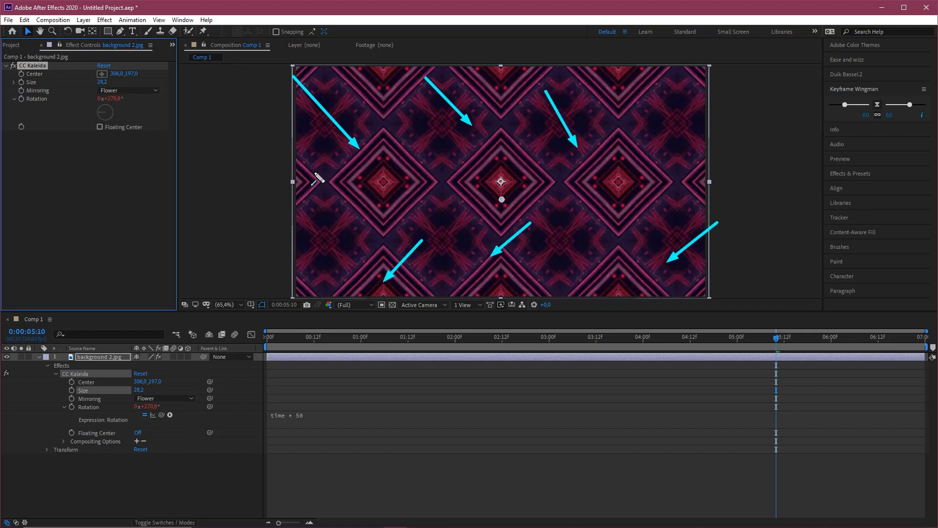
drag(344, 151, 311, 174)
drag(393, 106, 410, 63)
drag(460, 89, 482, 77)
drag(566, 84, 593, 74)
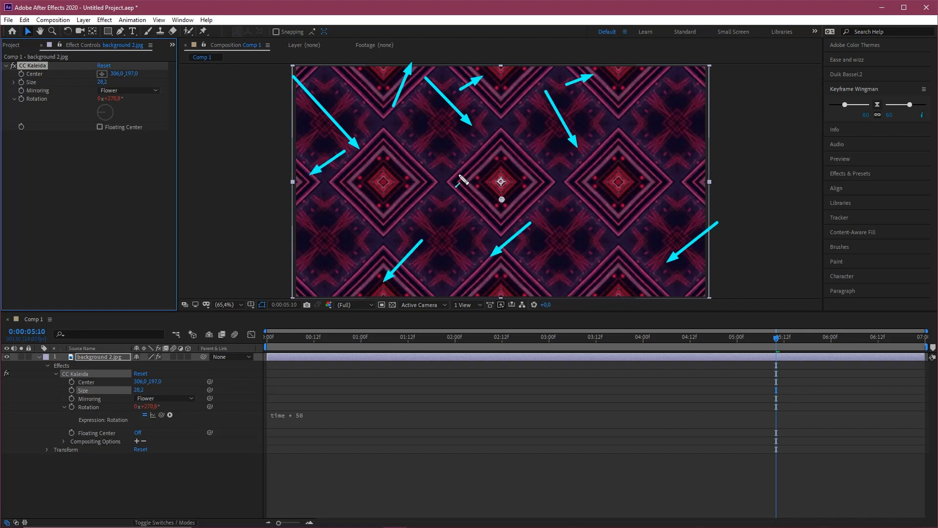
key(Escape)
Reduce the CC Kaleida Size to 5,2 and preview the animation from the start, stopping at 0:00:02:09
drag(101, 81, 3, 91)
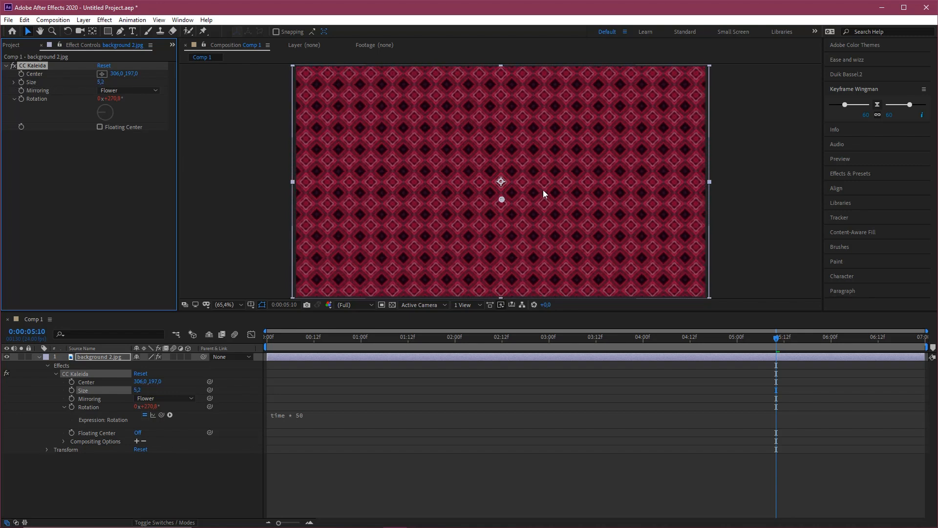
key(Home)
key(space)
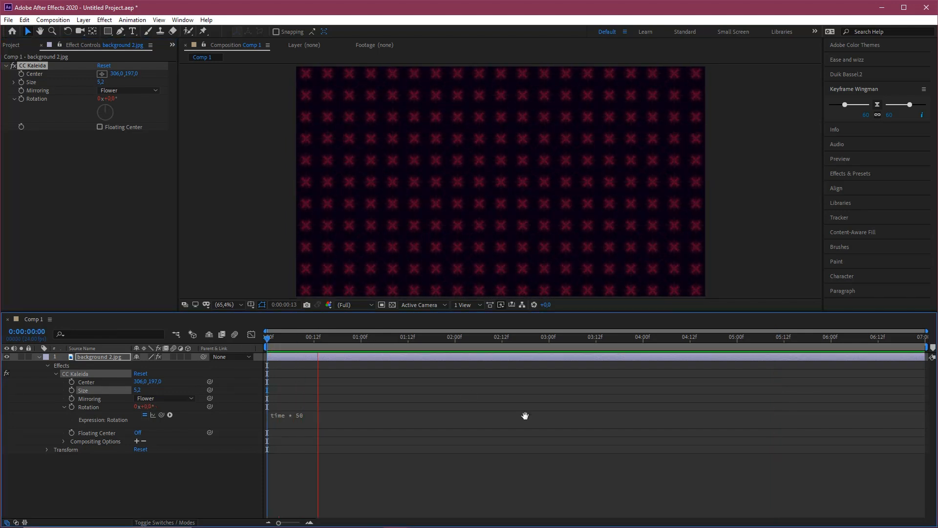
key(space)
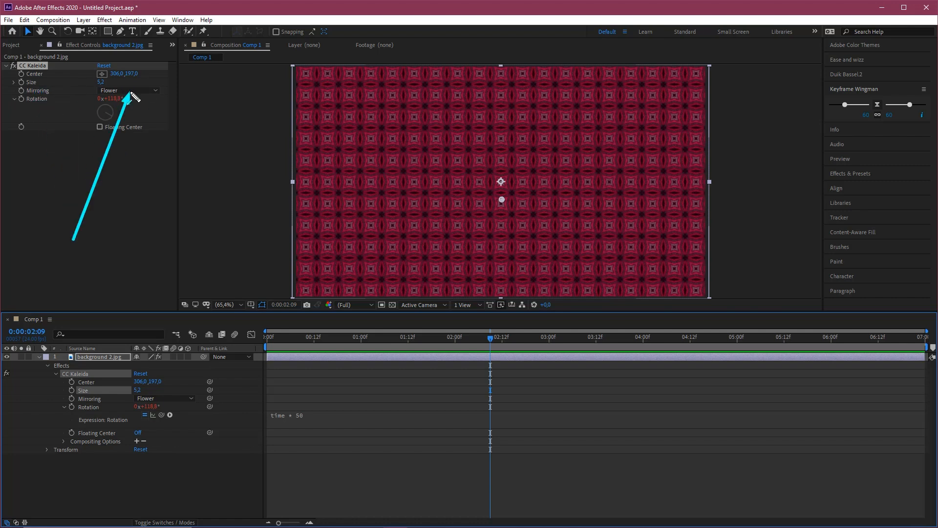
Set the CC Kaleida Size to 30
click(122, 91)
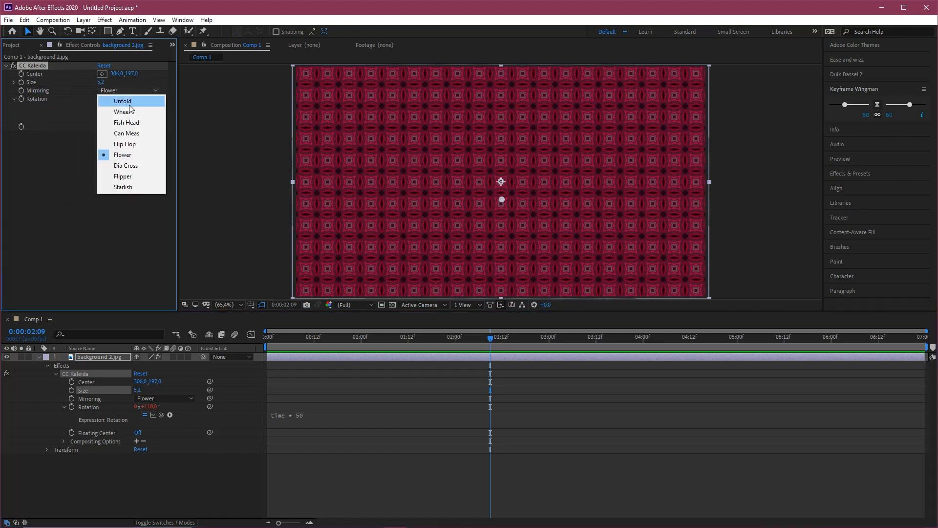
click(102, 82)
click(101, 82)
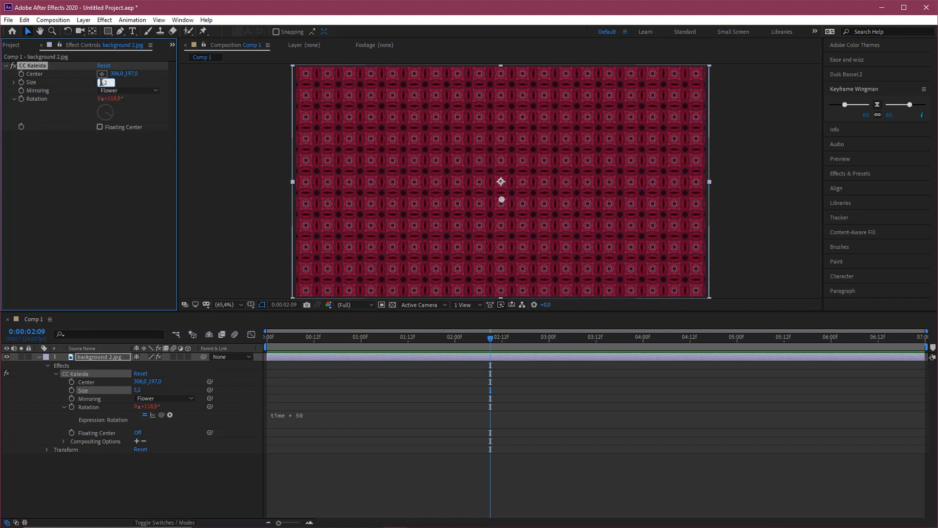
text(30)
key(Return)
mouse_move(192, 218)
mouse_down()
mouse_move(534, 161)
mouse_move(515, 146)
mouse_move(508, 184)
mouse_move(161, 123)
mouse_up()
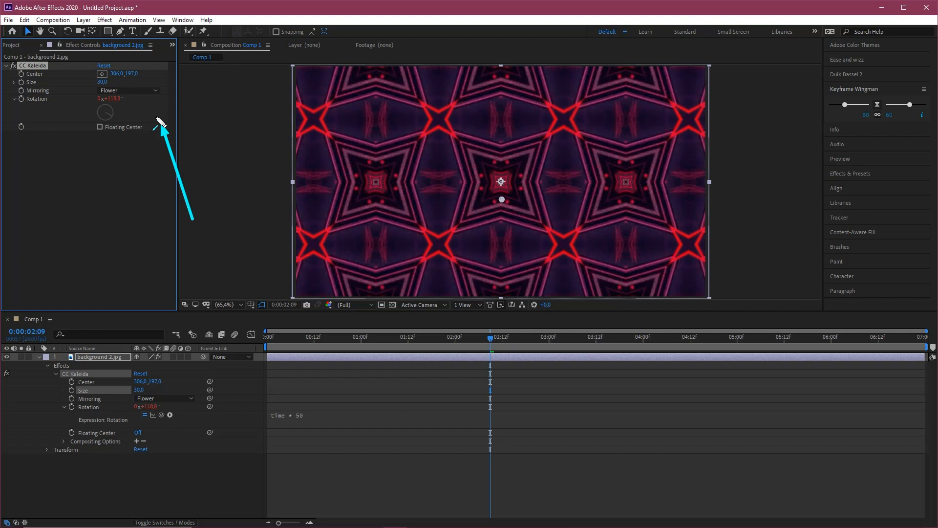
Try the Unfold mirroring mode in CC Kaleida and scrub the timeline to 0:00:02:16
click(124, 90)
click(119, 100)
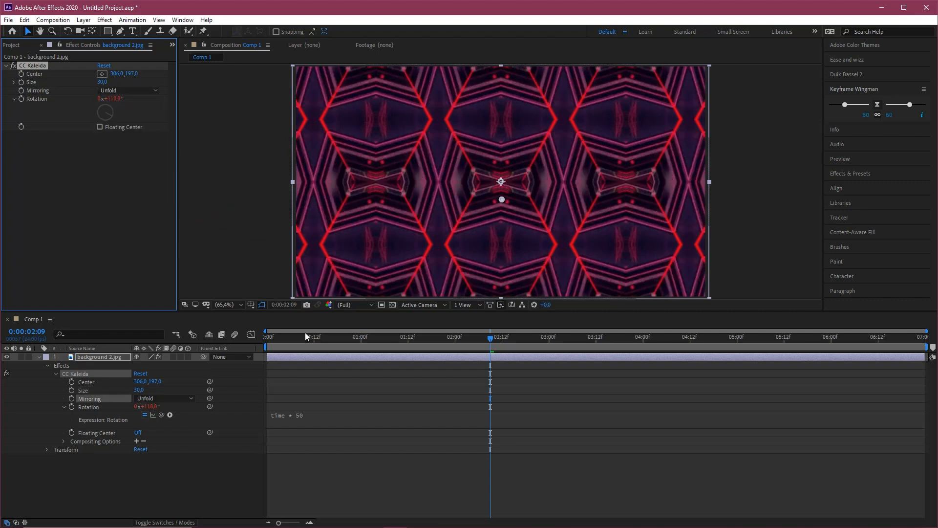
drag(305, 332, 518, 339)
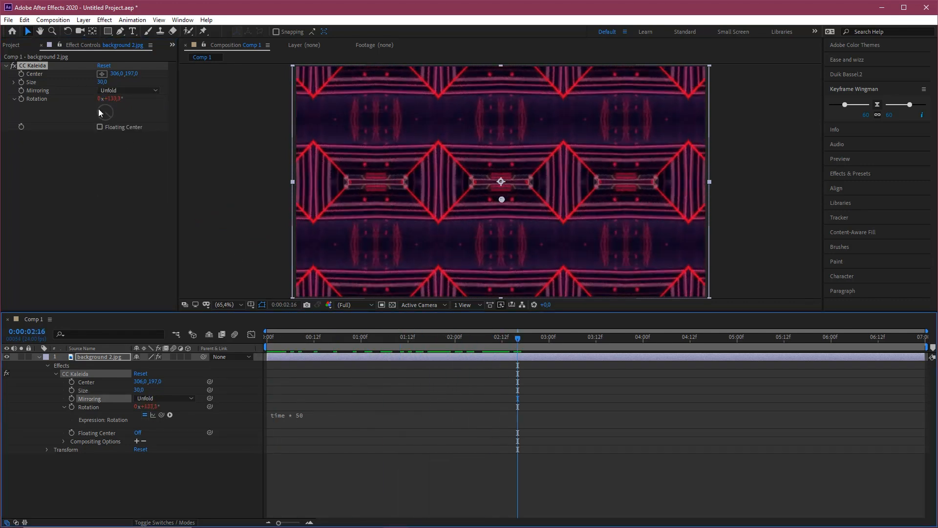
Try the Wheel mirroring mode in CC Kaleida and scrub the timeline to 0:00:02:03
click(117, 89)
click(128, 112)
click(130, 90)
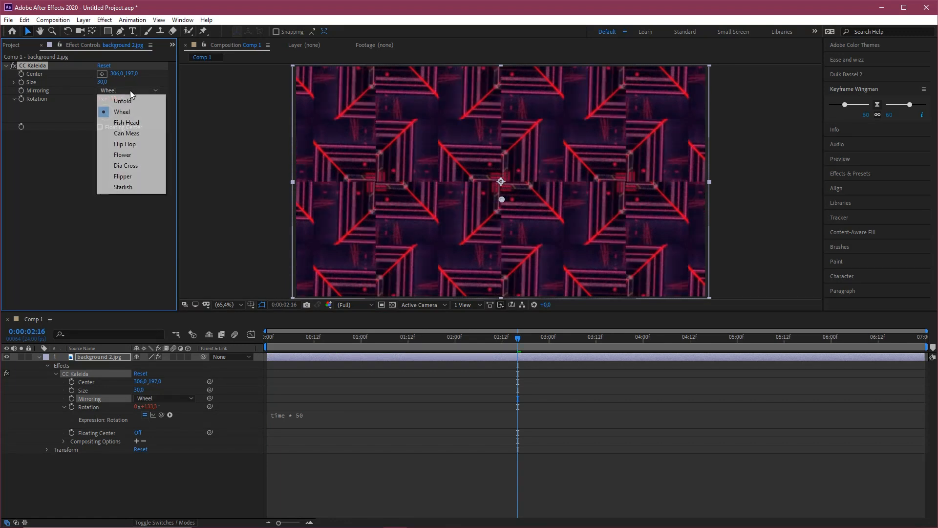
mouse_move(471, 339)
mouse_down()
mouse_move(385, 337)
mouse_move(522, 339)
mouse_move(442, 354)
mouse_move(467, 356)
mouse_up()
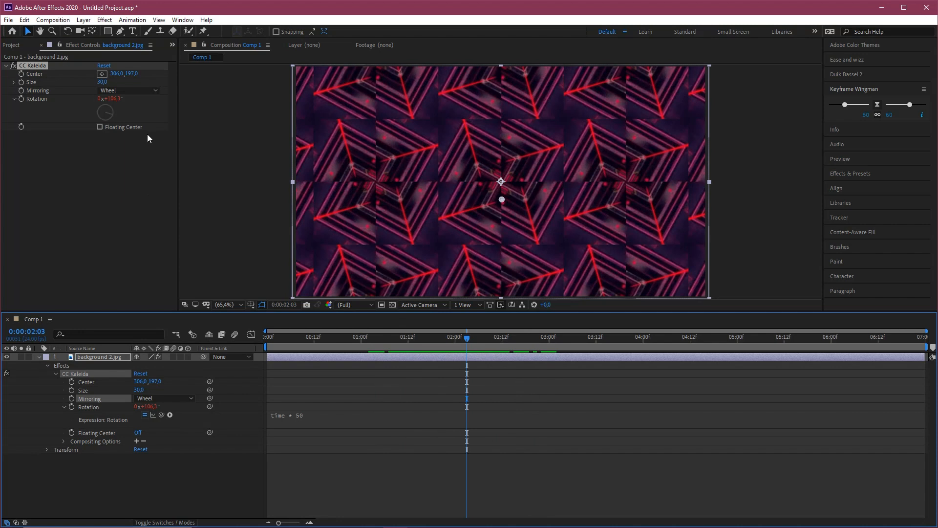
Switch the CC Kaleida mirroring to Flower and scrub the timeline to 0:00:01:23
click(122, 90)
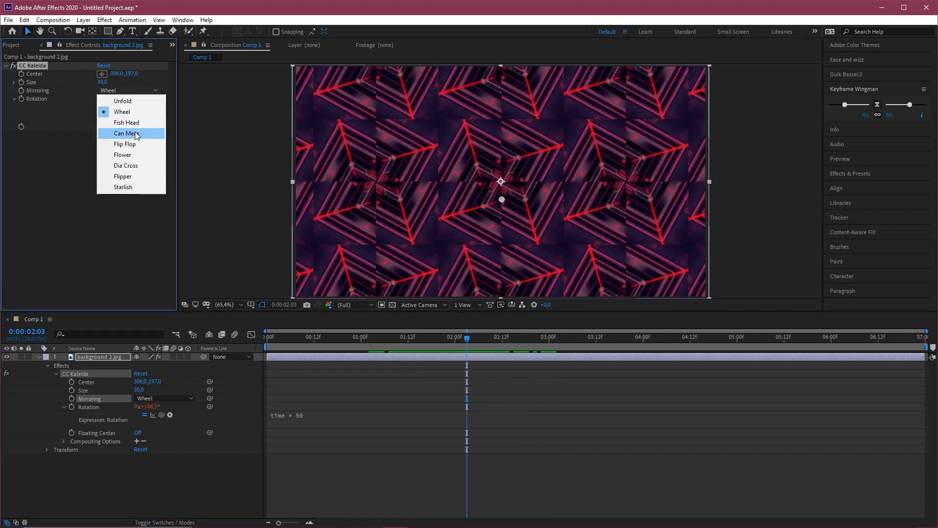
click(128, 155)
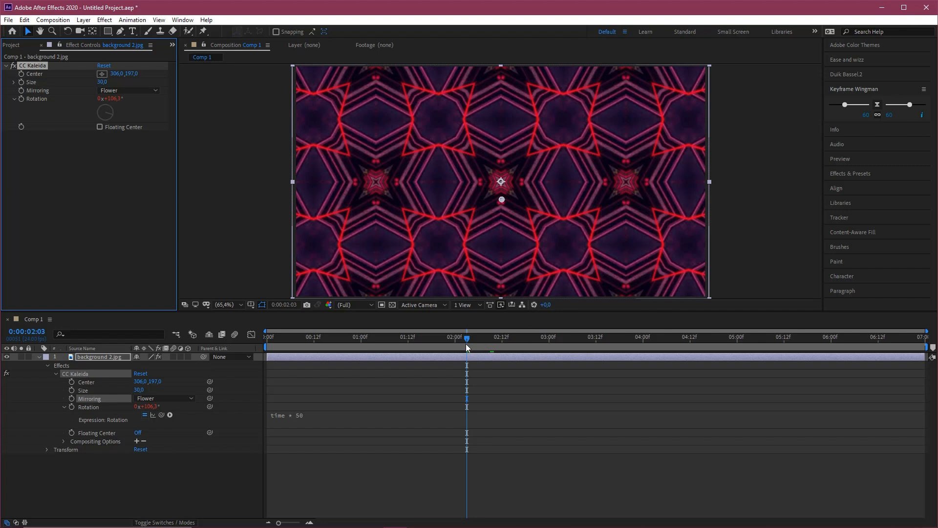
mouse_move(467, 345)
mouse_down()
mouse_move(435, 339)
mouse_move(451, 338)
mouse_up()
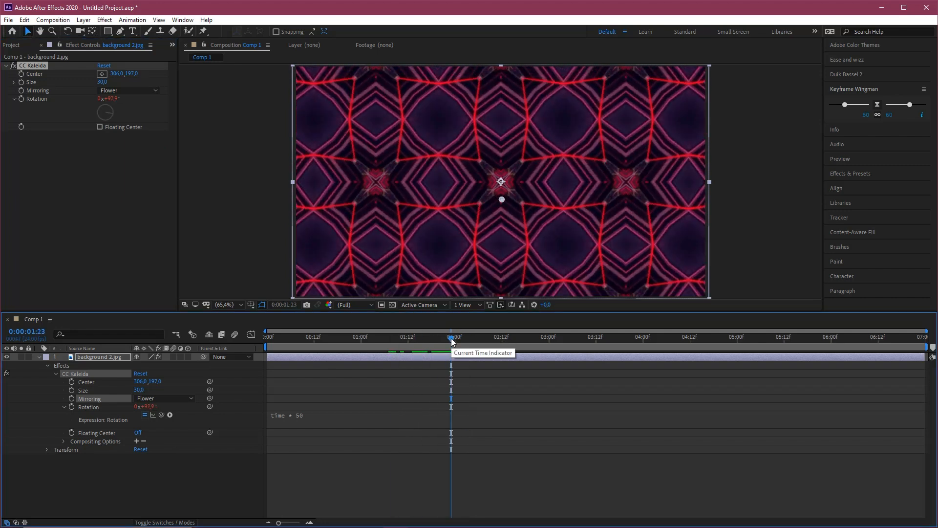
Try the Starlish mirroring mode in CC Kaleida and preview the animation from the start, stopping at 0:00:02:11
click(127, 90)
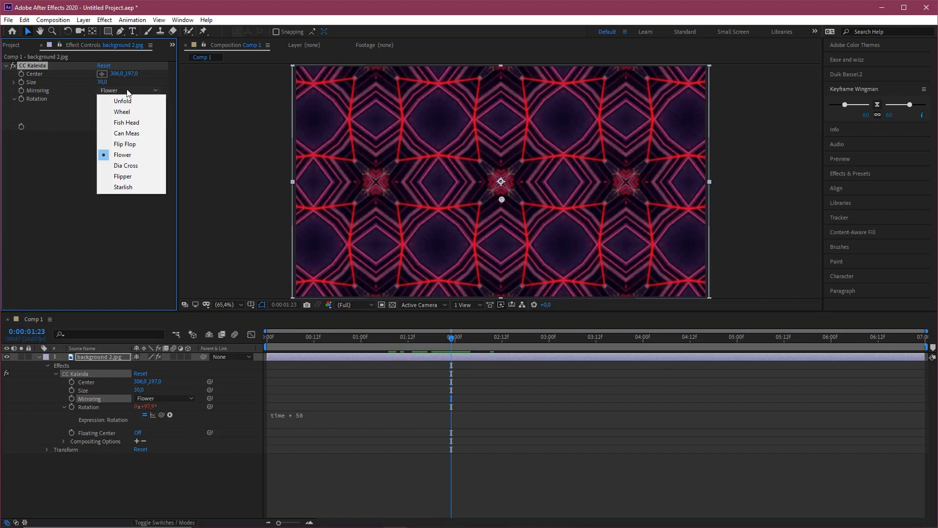
click(126, 187)
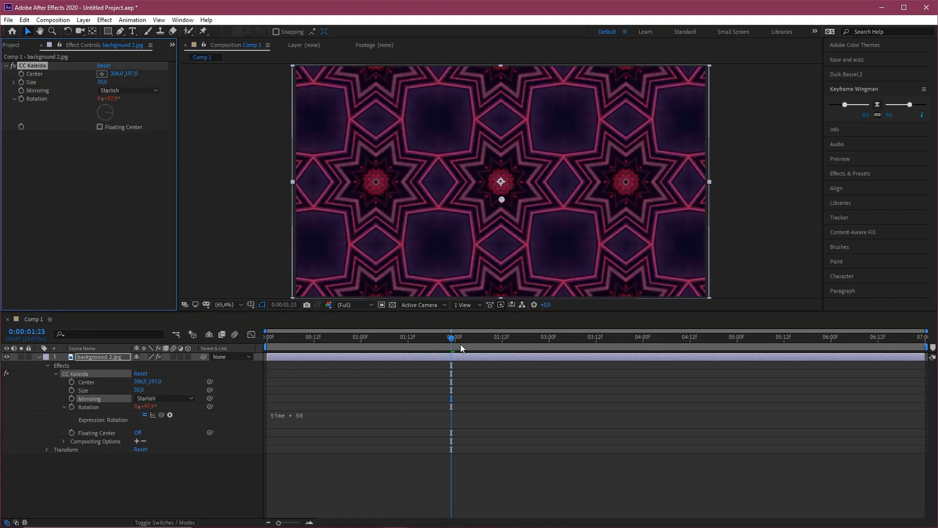
drag(460, 343, 291, 359)
key(space)
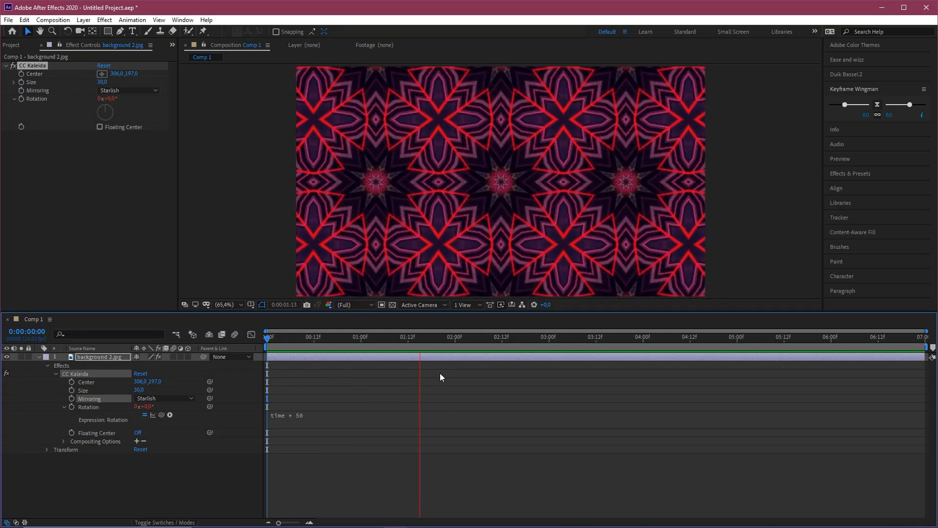
key(space)
Set the CC Kaleida mirroring back to Flower
click(139, 92)
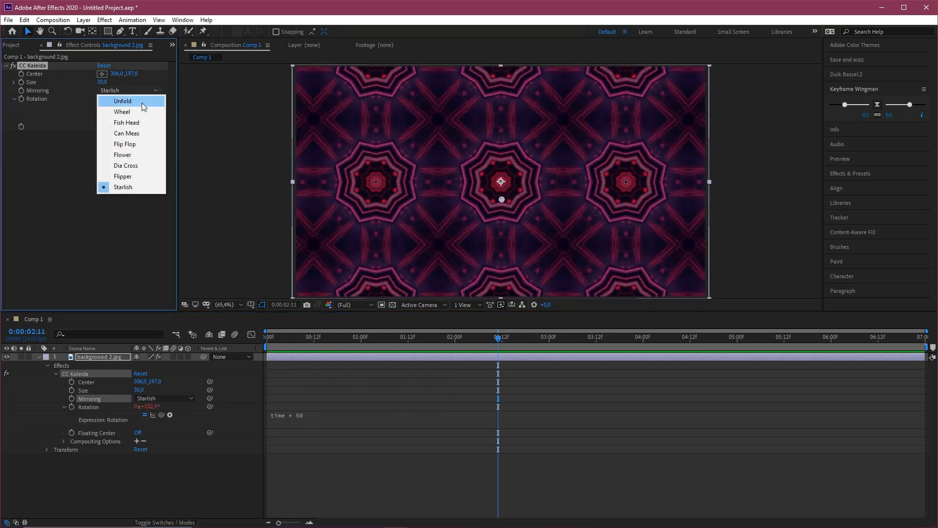
click(133, 153)
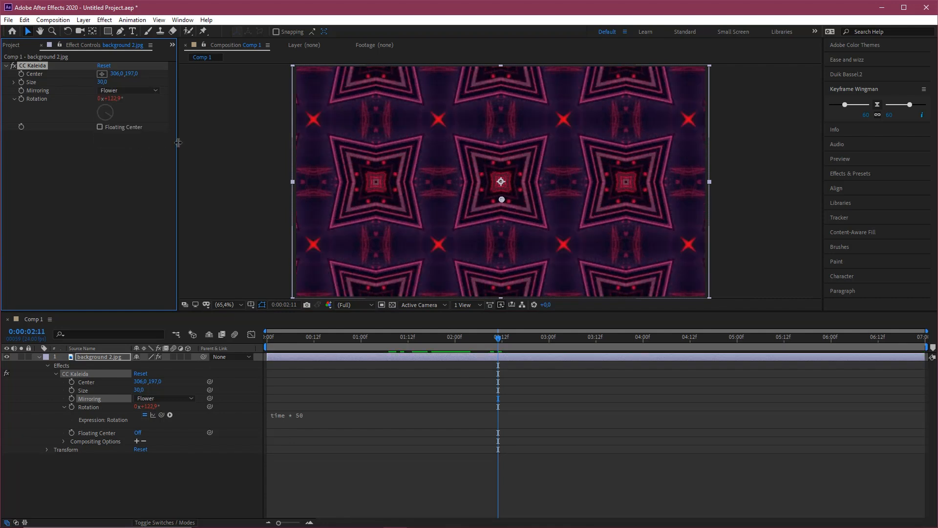
Switch the CC Kaleida mirroring to Starlish and preview the animation from the start, stopping at 0:00:03:02
click(131, 93)
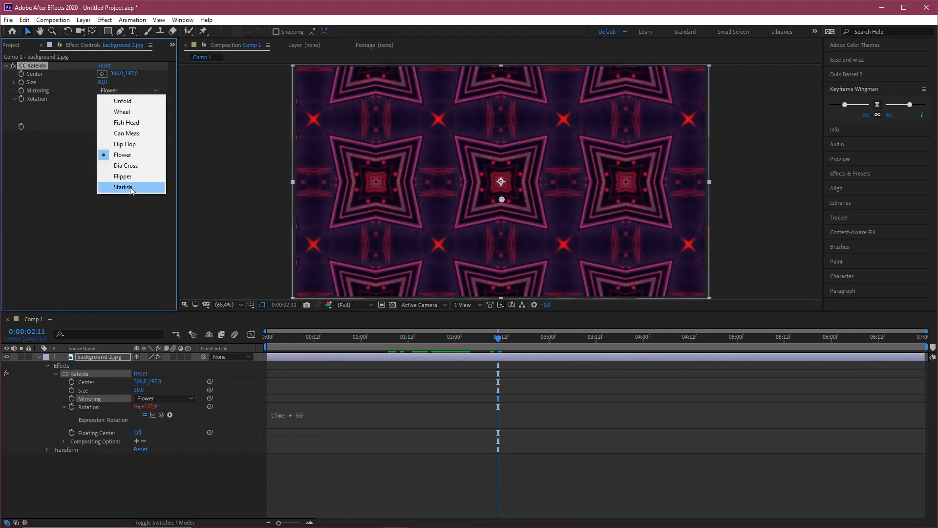
click(130, 186)
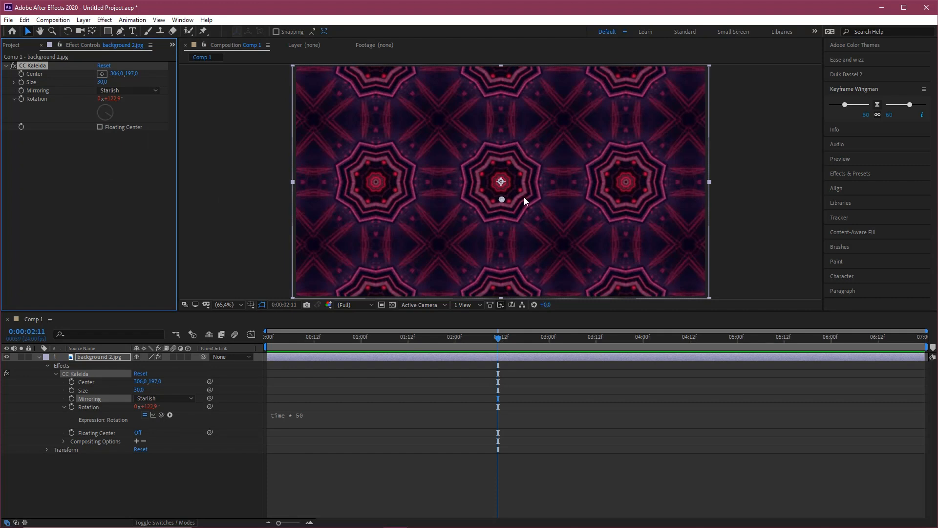
drag(498, 342, 267, 338)
key(space)
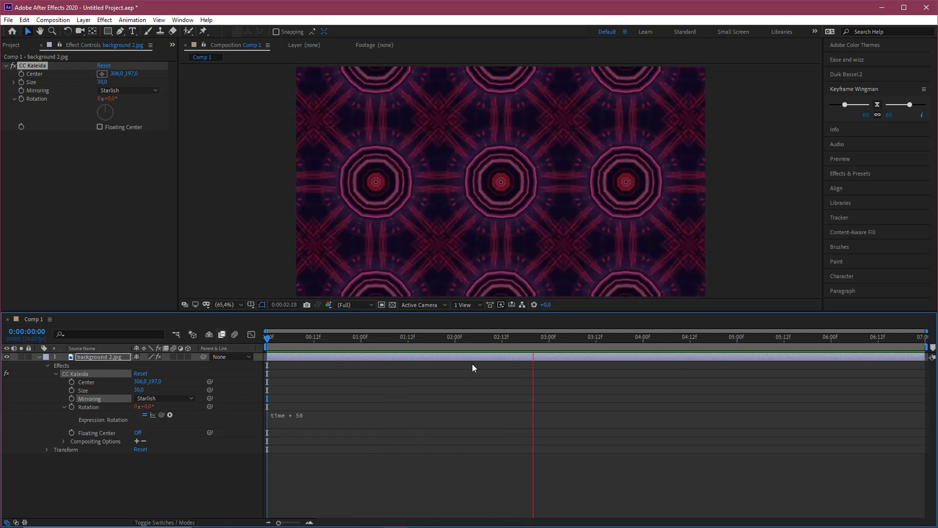
key(space)
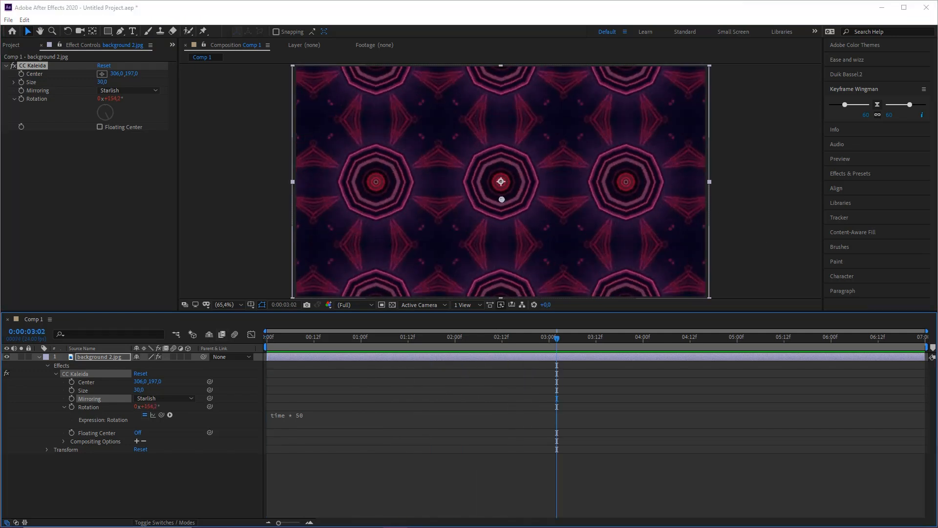
Play the Starlish animation from 0:00:00:01 and scrub the timeline to 0:00:03:08
click(271, 336)
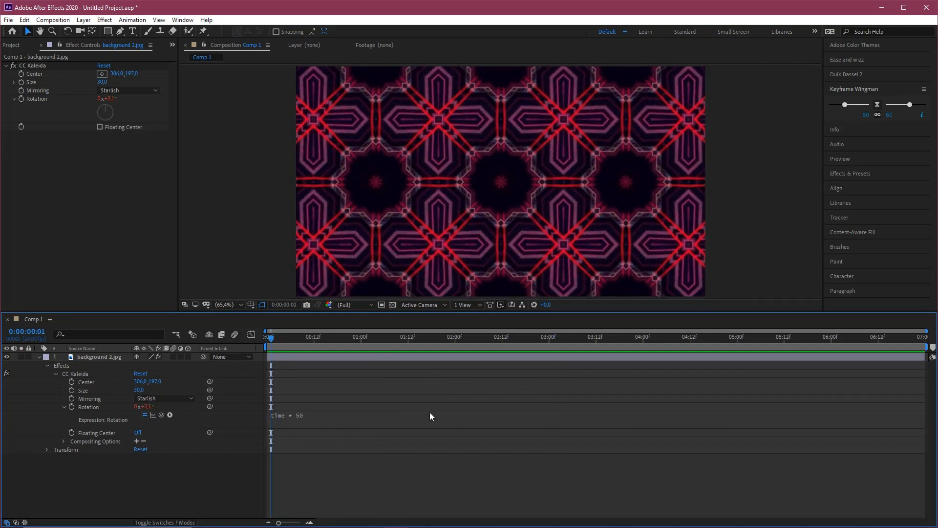
key(space)
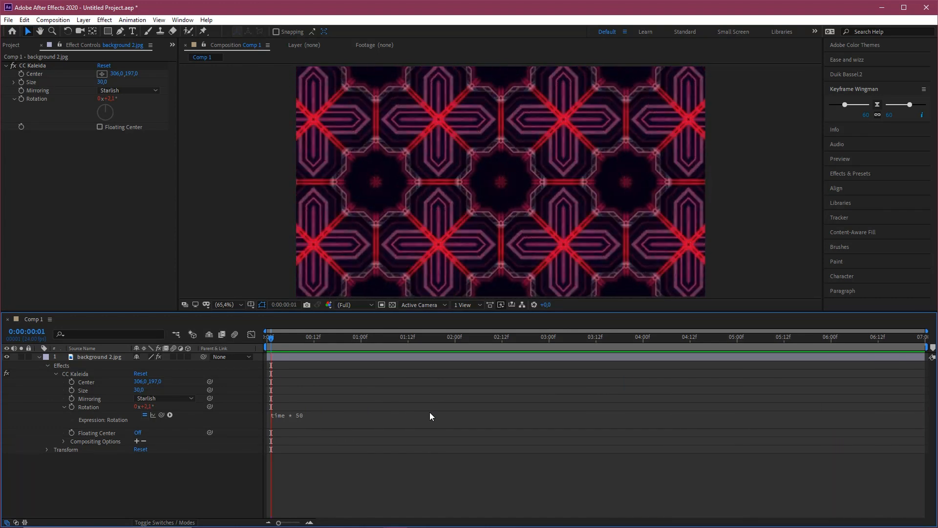
click(535, 345)
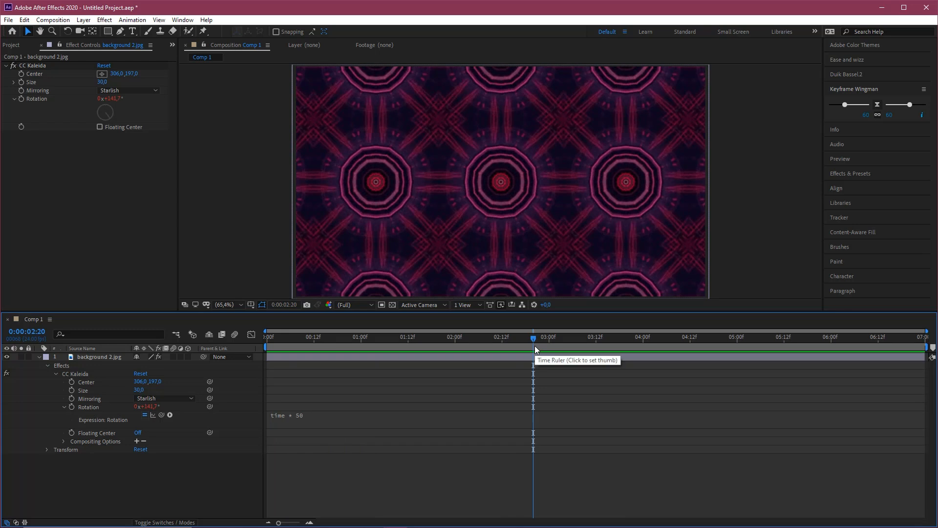
click(608, 344)
drag(608, 345, 579, 341)
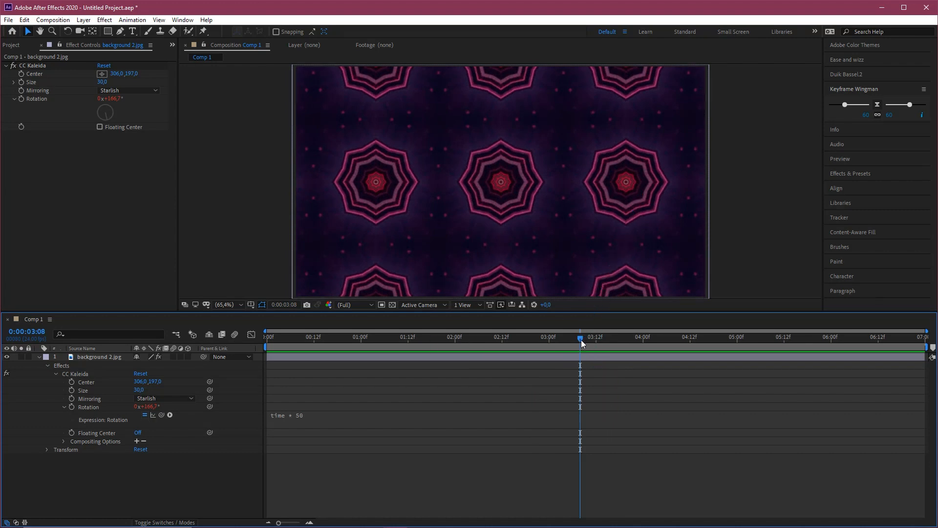
Add CC Kaleida Size keyframes at 0:00:01:00 and 0:00:01:20
mouse_move(581, 339)
mouse_down()
mouse_move(386, 362)
mouse_move(362, 356)
mouse_up()
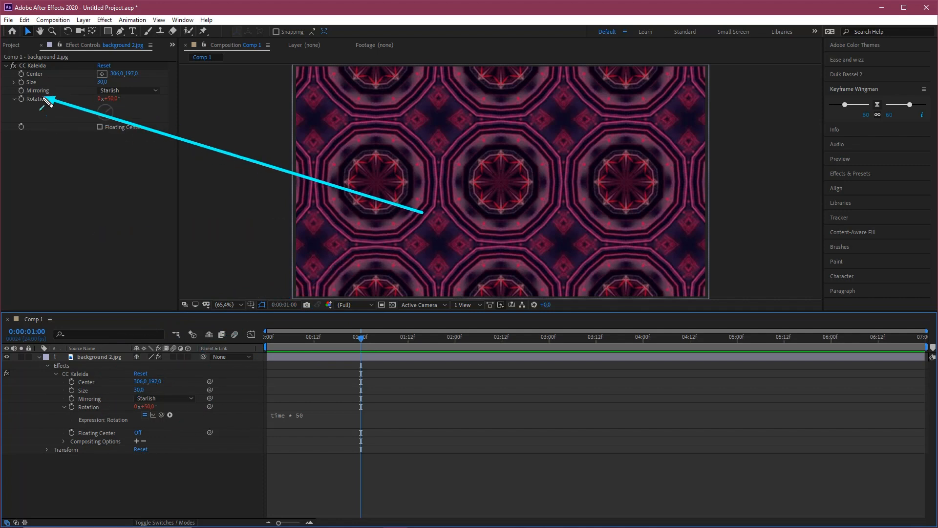
click(73, 390)
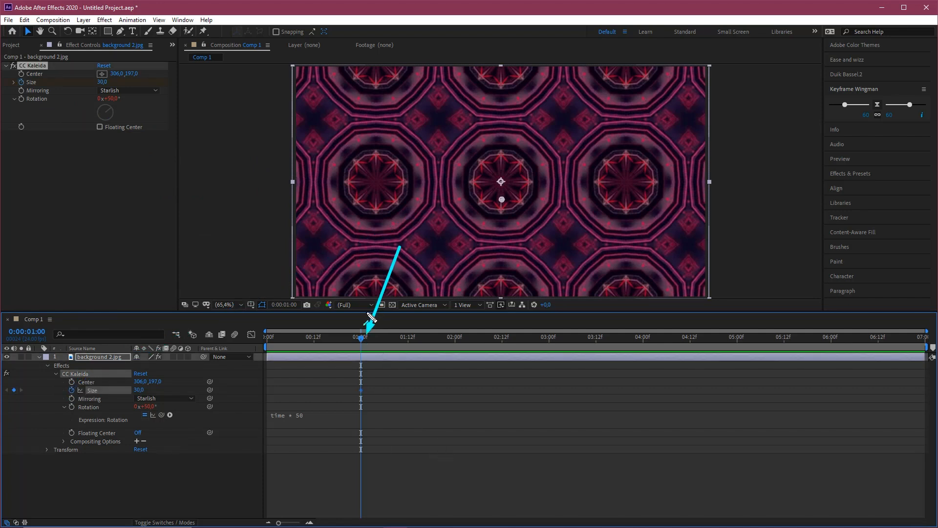
drag(362, 338, 439, 347)
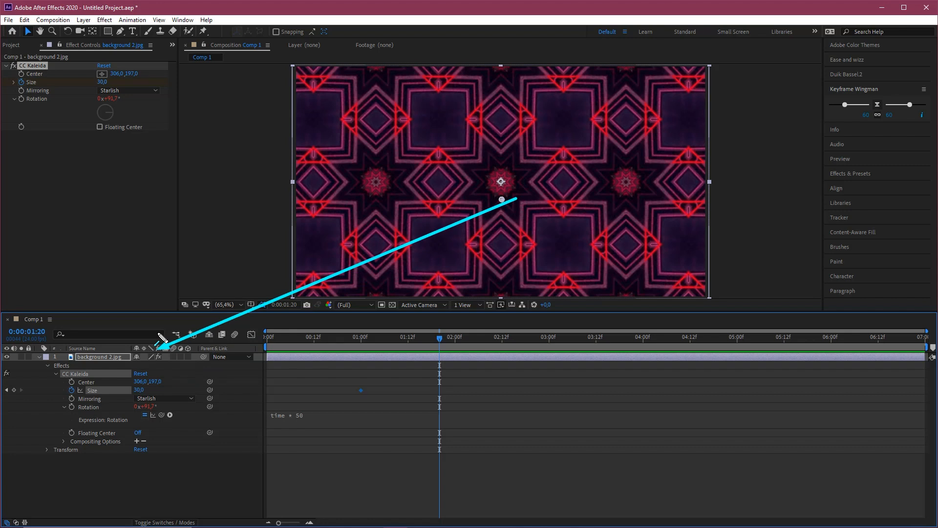
click(14, 390)
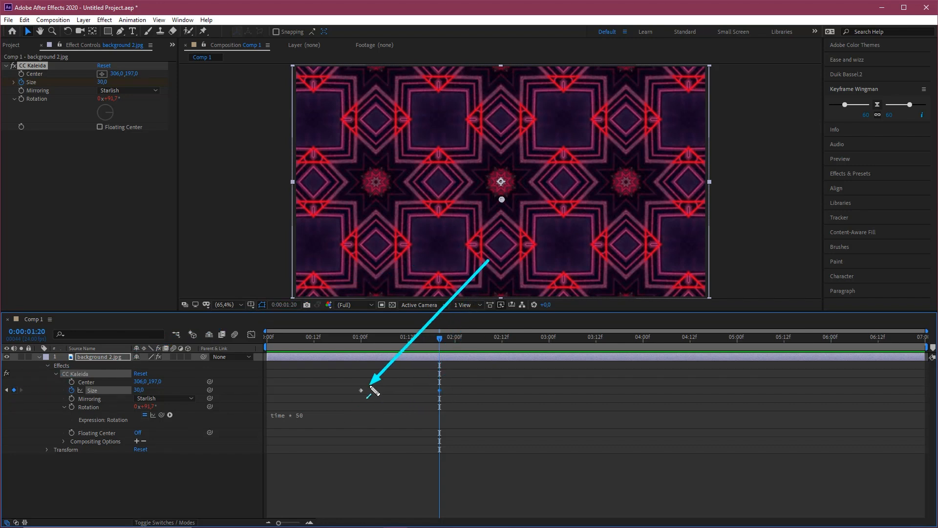
Set the CC Kaleida Size to 10 at the 0:00:01:00 keyframe and to 15 at the 0:00:01:20 keyframe
drag(434, 342, 354, 347)
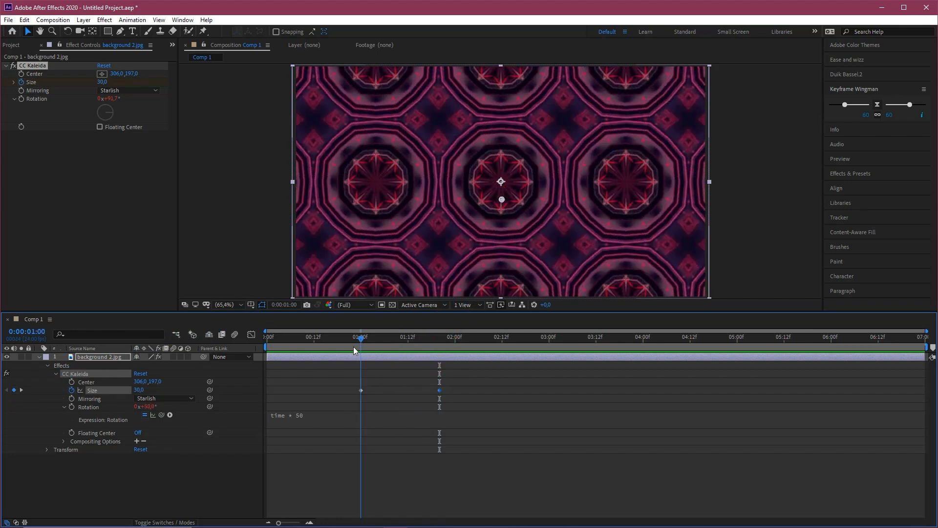
click(139, 389)
text(10)
key(Return)
key(k)
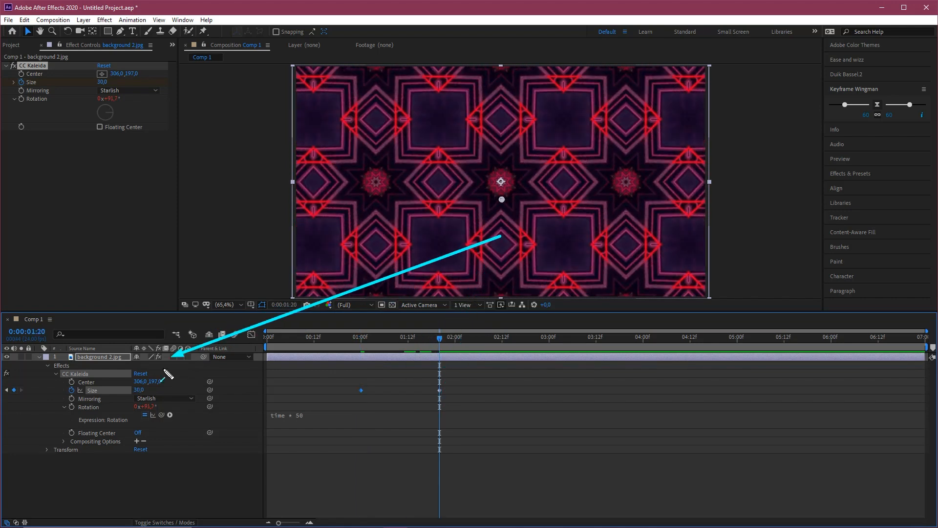
click(140, 389)
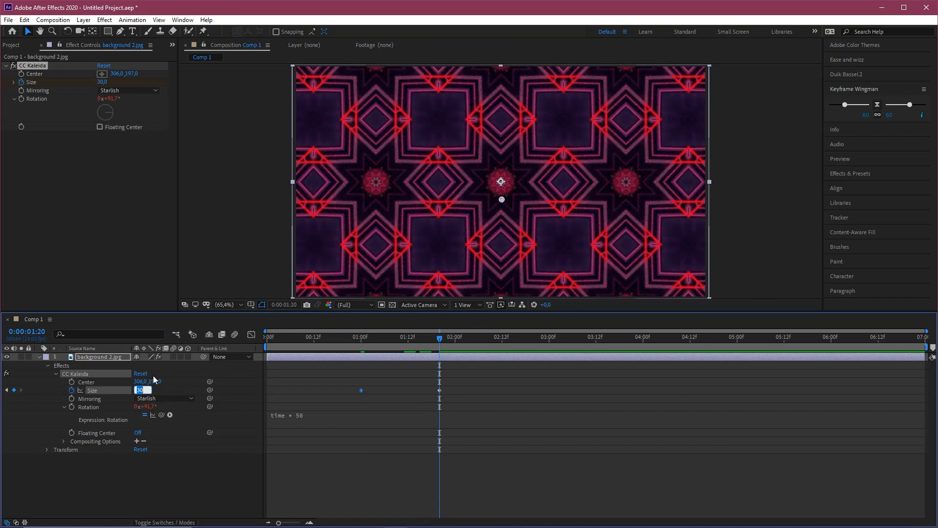
text(15)
key(Return)
Preview the Size animation from the start and scrub through the section between the two Size keyframes
click(348, 339)
click(471, 425)
key(space)
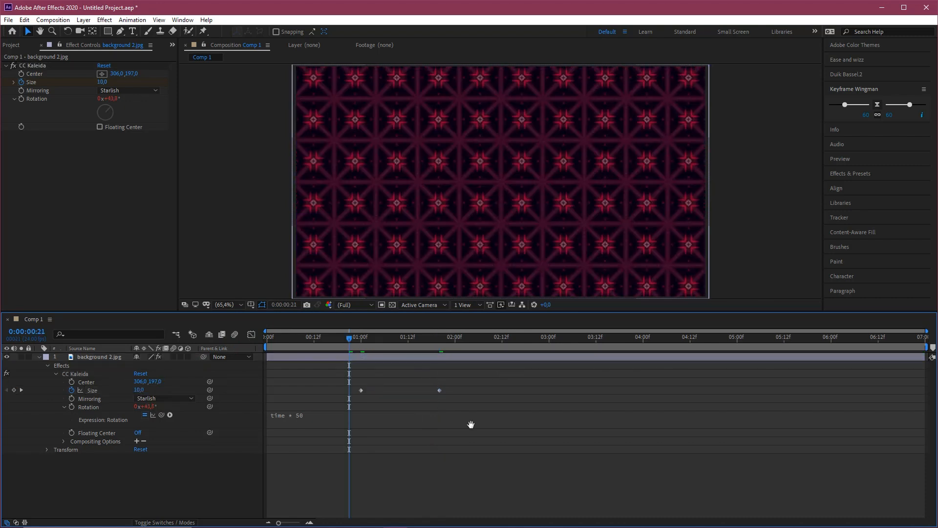
click(268, 350)
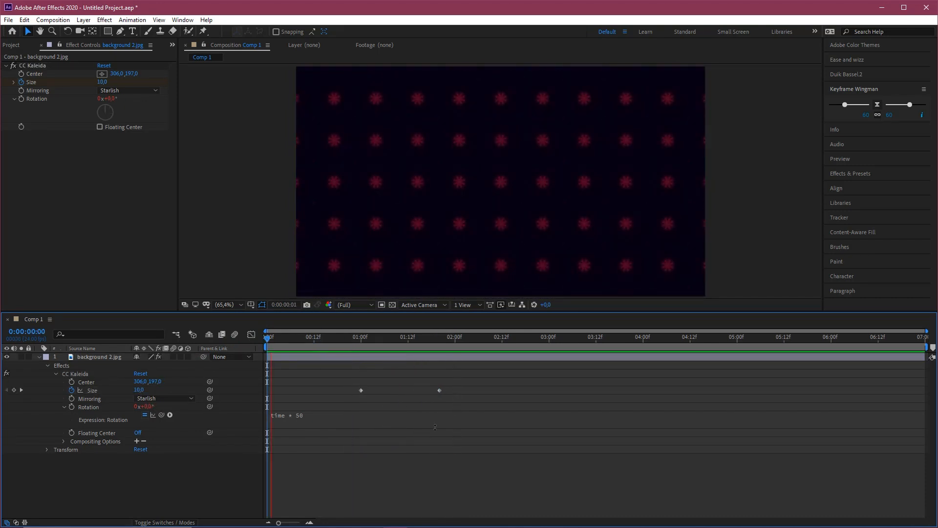
key(space)
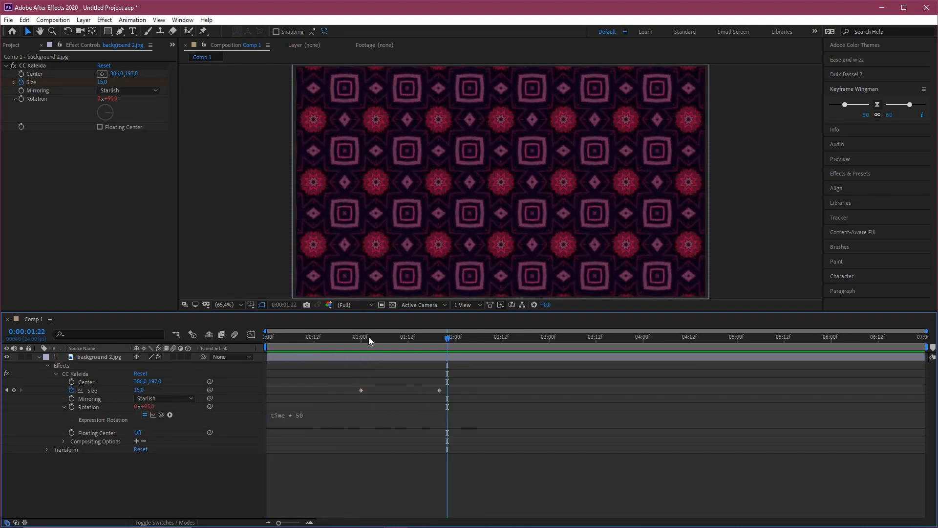
drag(369, 336, 455, 337)
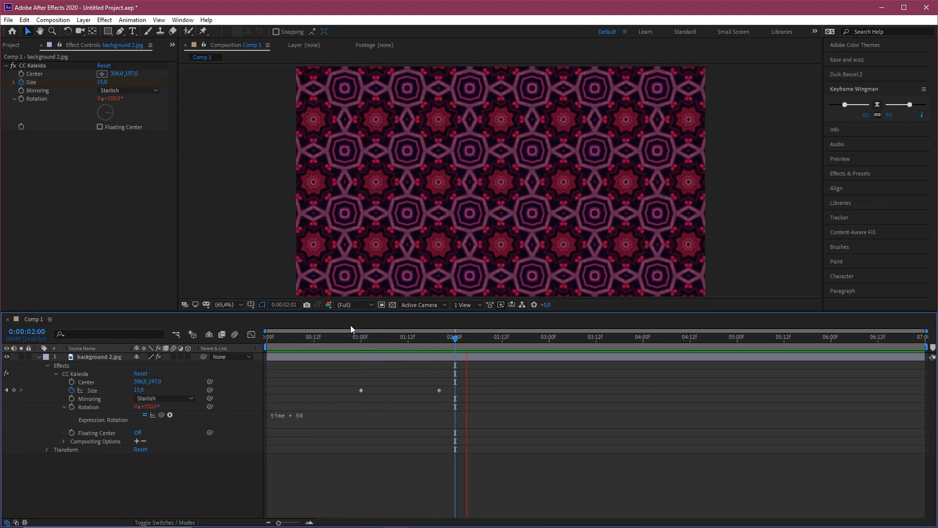
click(363, 342)
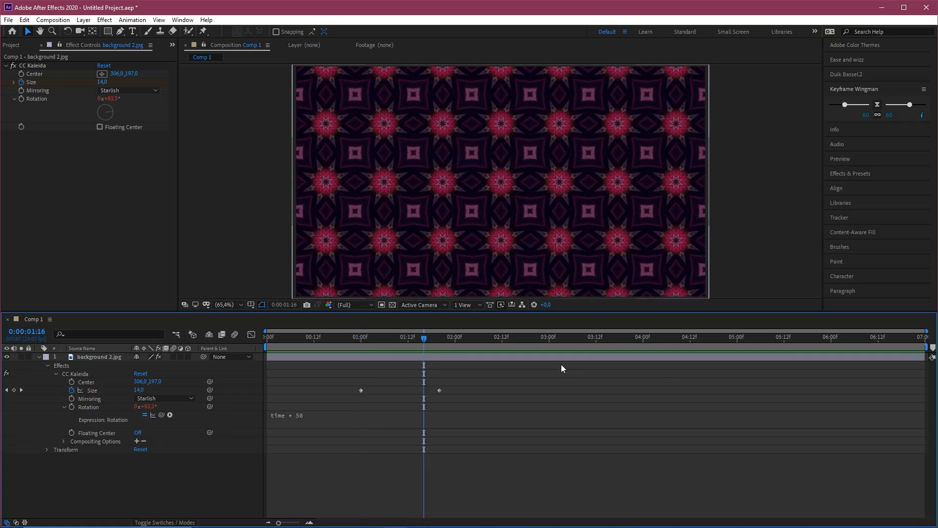
Add CC Kaleida Size keyframes at 0:00:03:00 and 0:00:03:20
drag(447, 339, 549, 342)
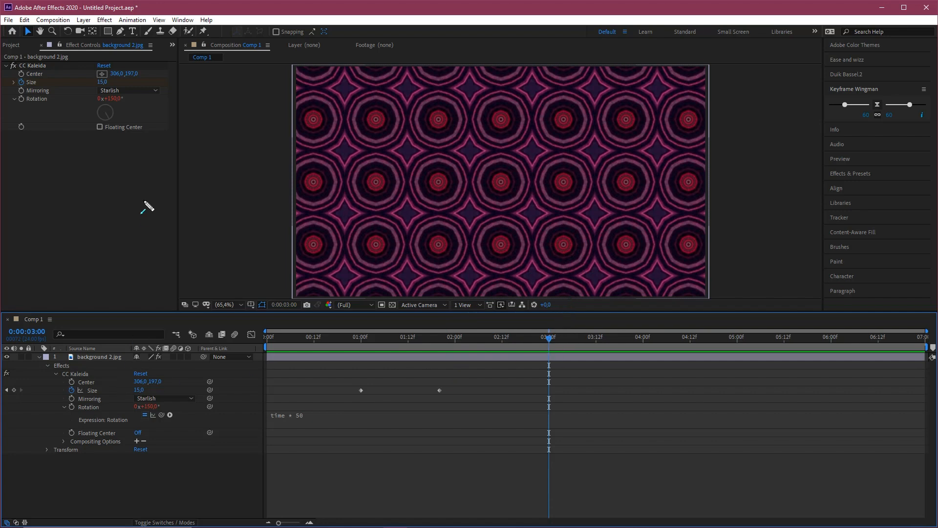
click(14, 390)
click(627, 338)
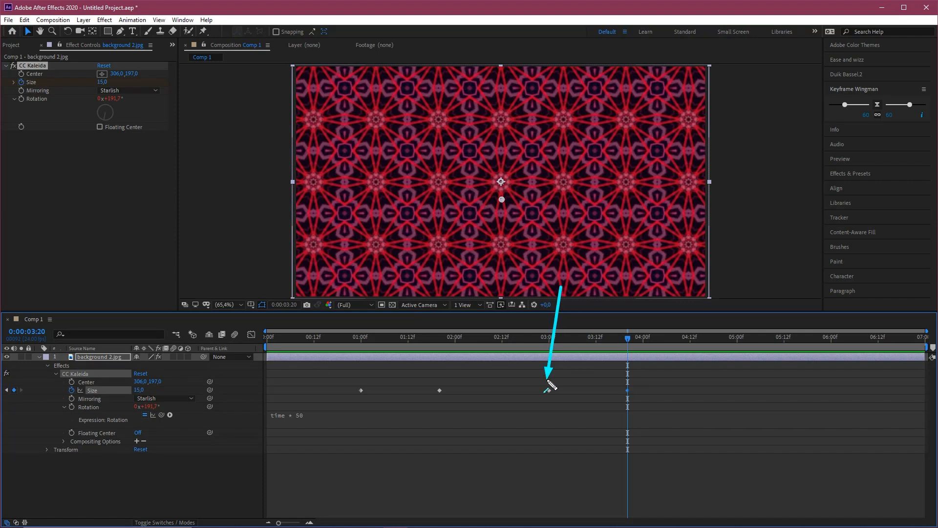
Set the CC Kaleida Size to 20 at the 0:00:03:20 keyframe
key(j)
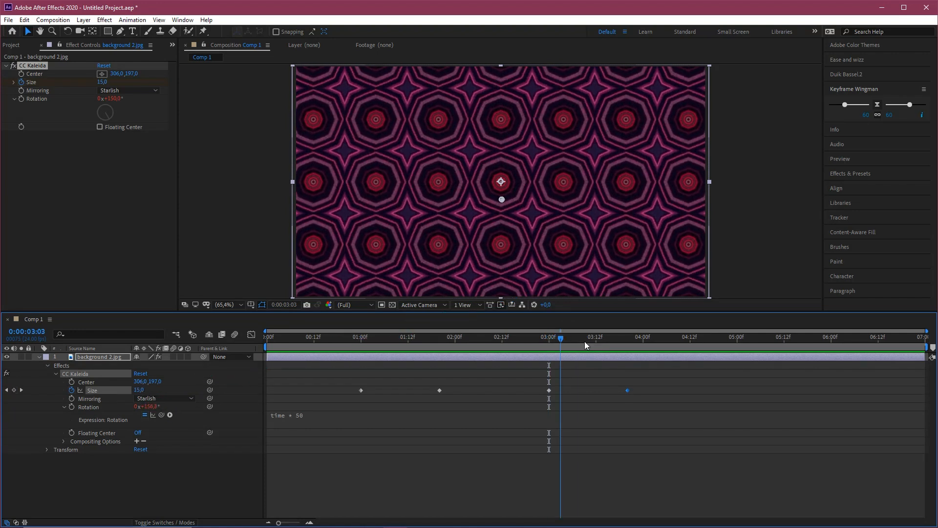
key(k)
click(139, 390)
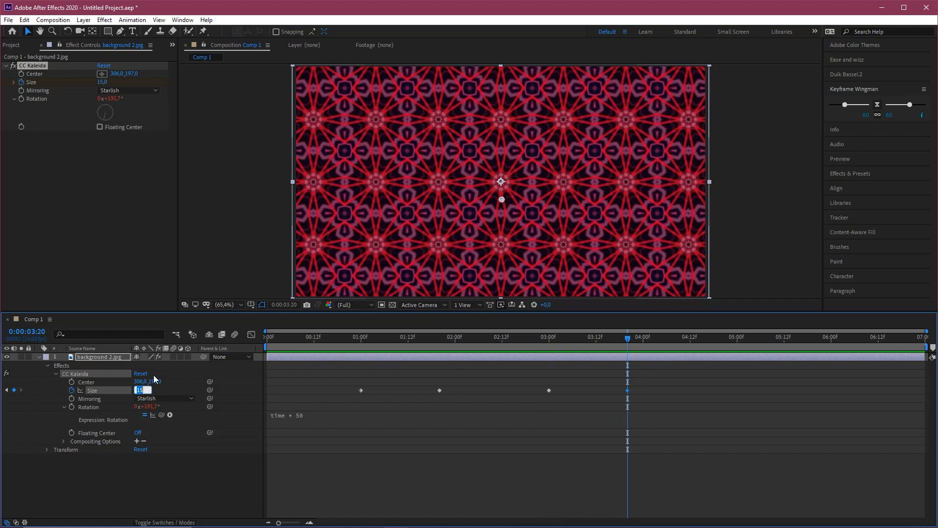
text(20)
key(Return)
Scrub the timeline from the Size keyframe at 0:00:01:00 to the one at 0:00:03:20
click(360, 341)
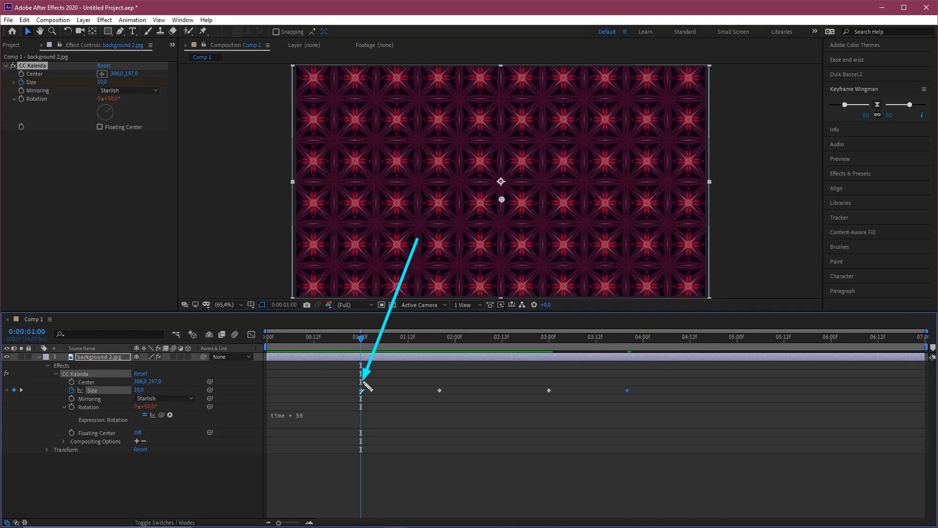
drag(362, 346, 455, 346)
drag(511, 352, 625, 362)
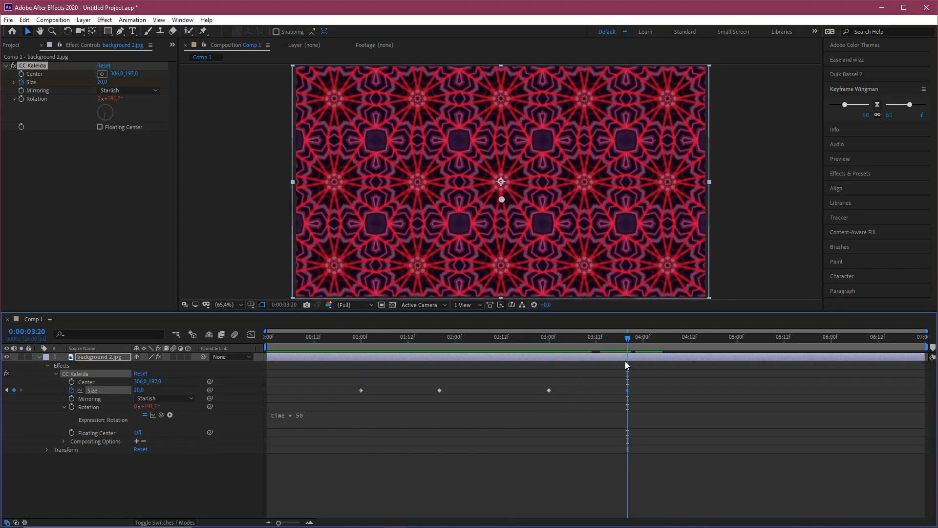
Add a CC Kaleida Size keyframe at 0:00:05:00 and set the Size to 25 at 0:00:05:20
click(737, 342)
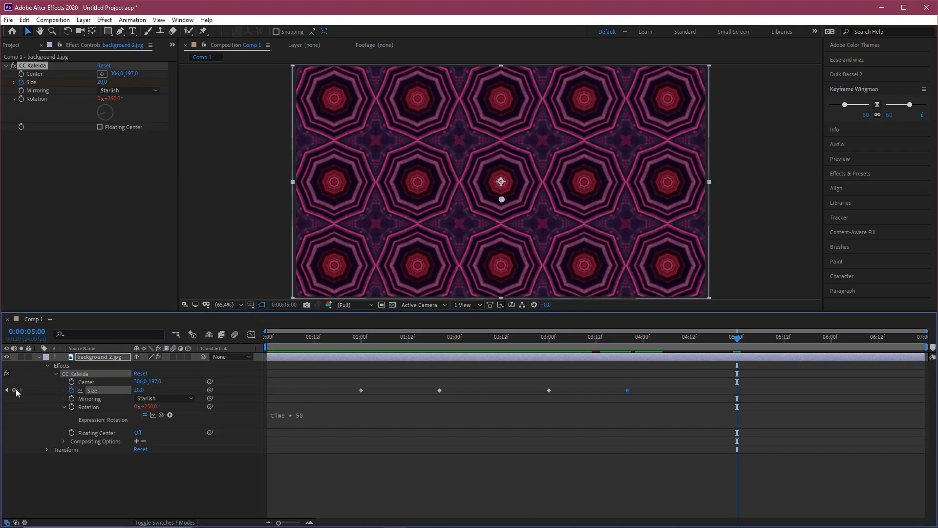
drag(776, 344, 816, 342)
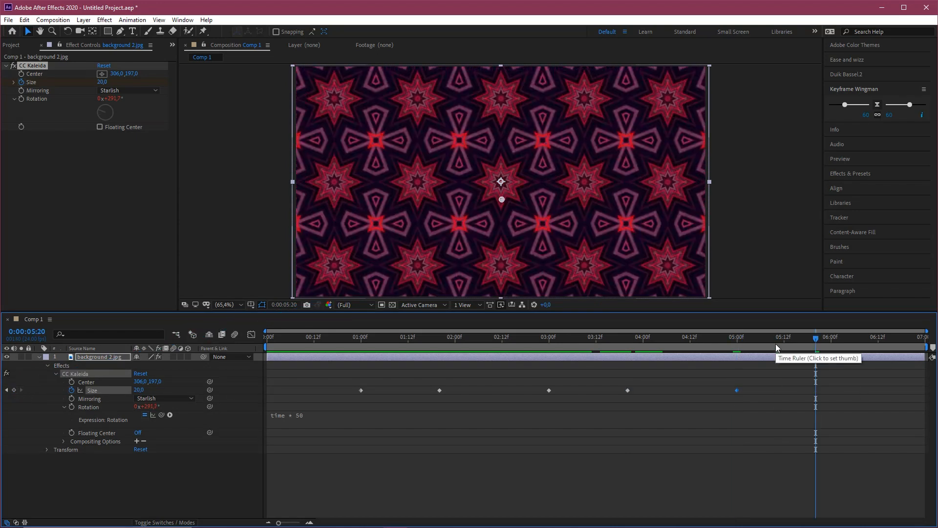
click(140, 389)
text(25)
key(Return)
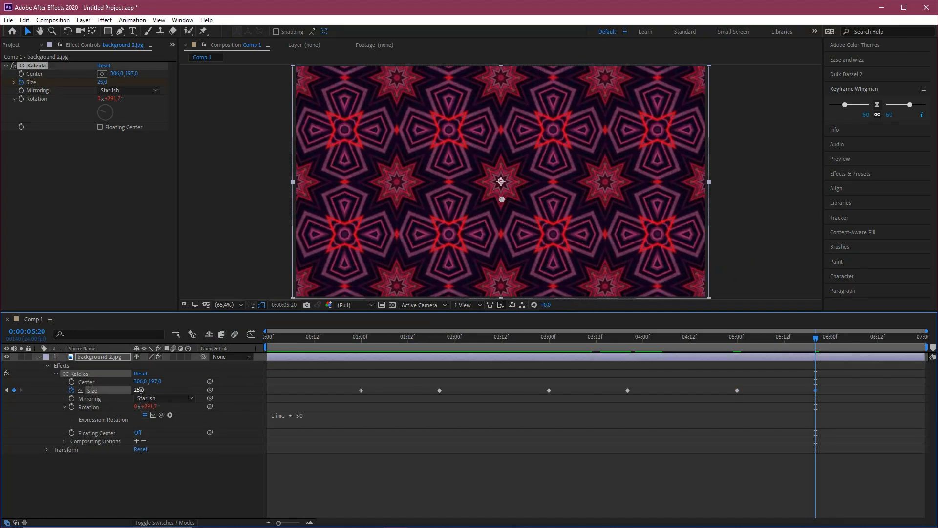
Step through all Size keyframes from 0:00:01:00 to 0:00:05:20 to check the Size value at each
click(399, 449)
key(j)
key(j)
key(j)
key(j)
key(j)
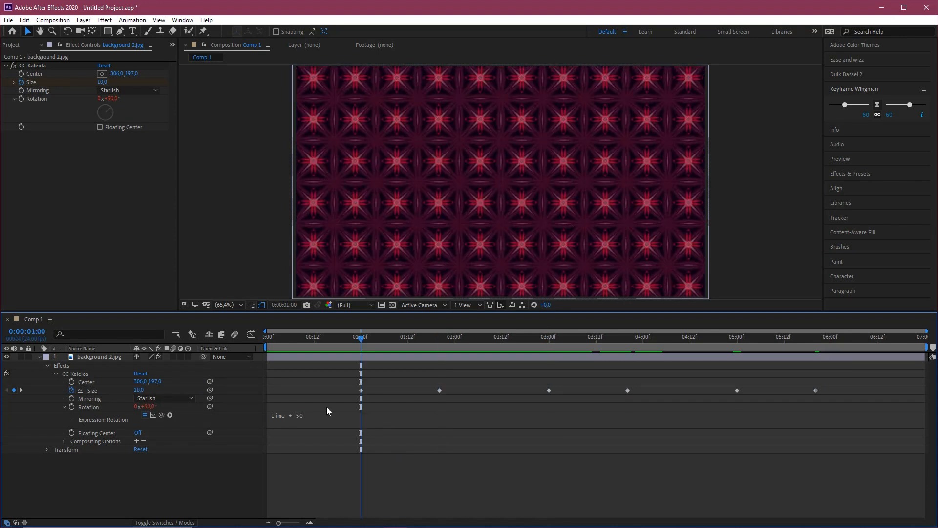
key(k)
key(k)
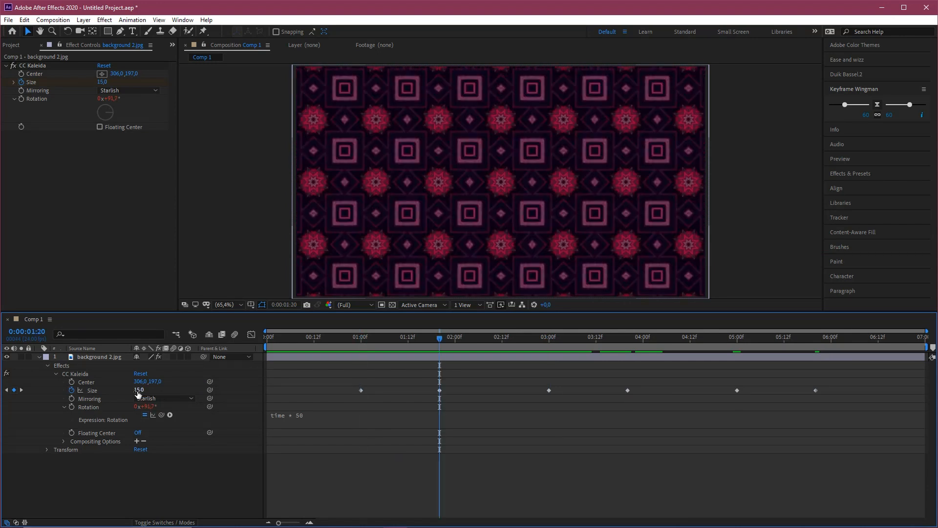
key(k)
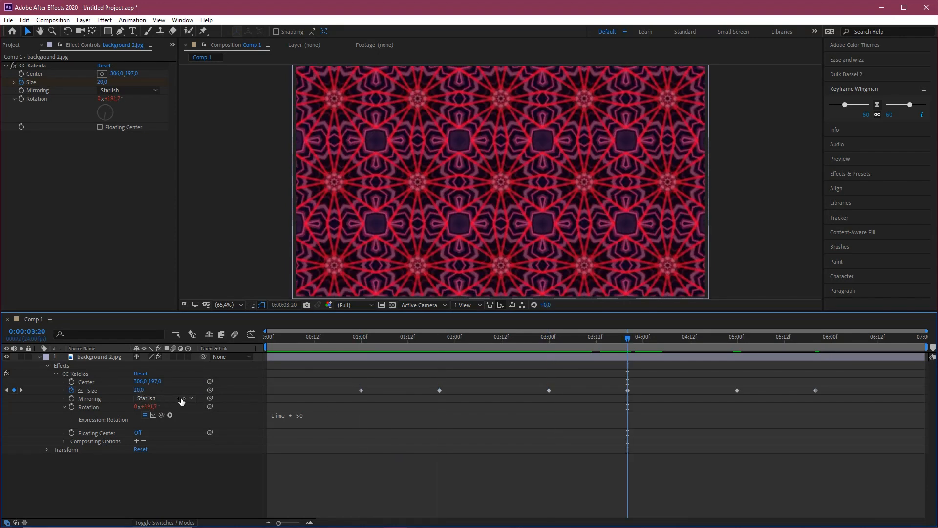
key(k)
key(k)
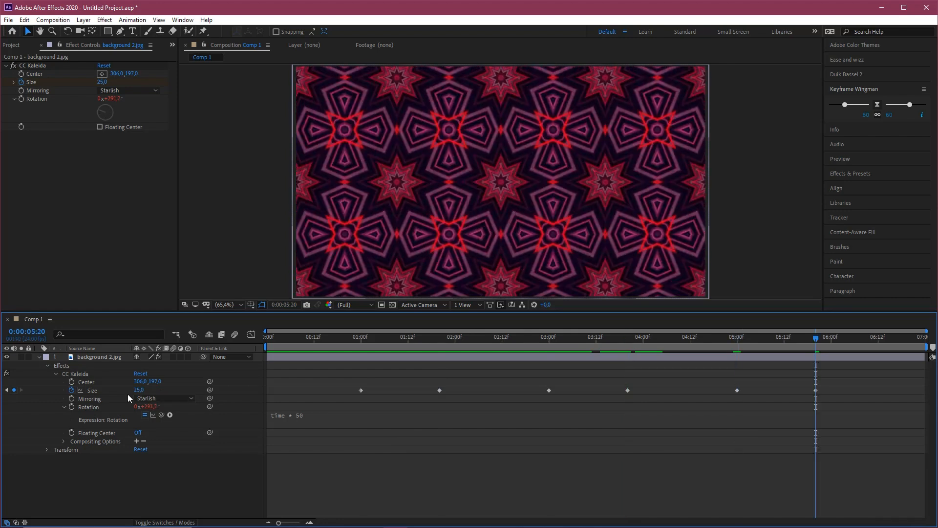
Preview the keyframed Size animation from 0:00:00:18
click(364, 341)
click(388, 342)
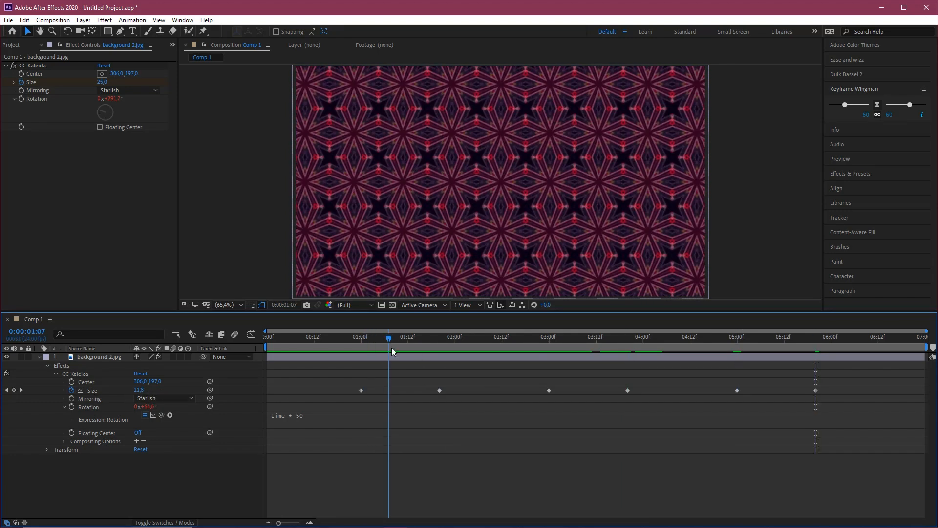
key(space)
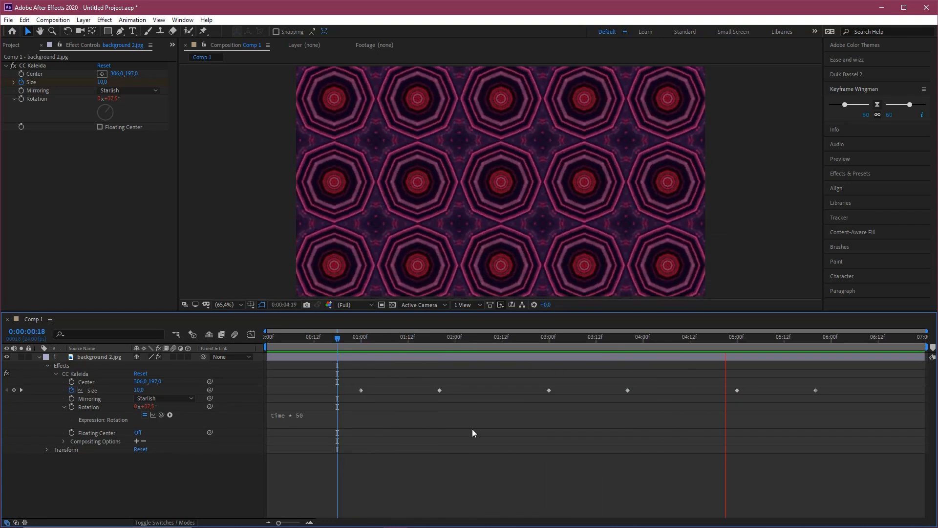
Stop the preview and scrub the timeline back to just after the Size keyframe at 0:00:05:00
key(space)
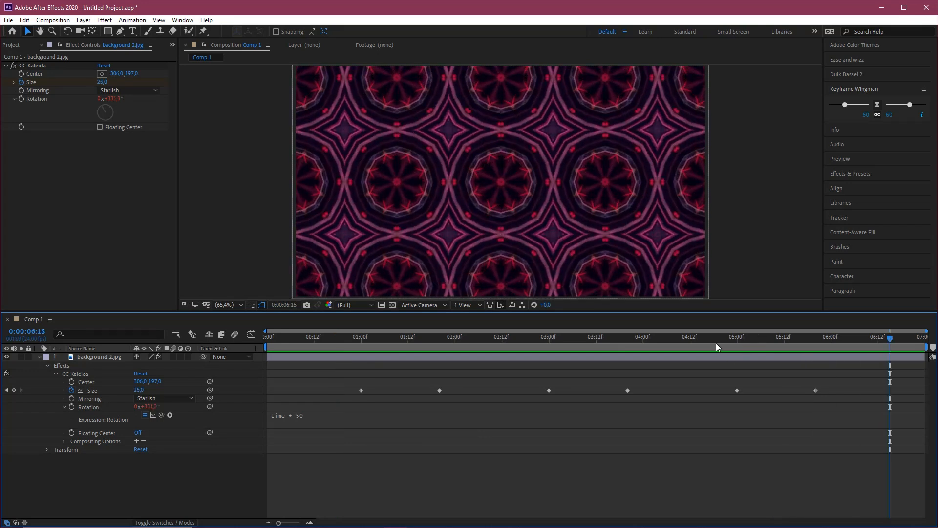
click(762, 344)
click(765, 349)
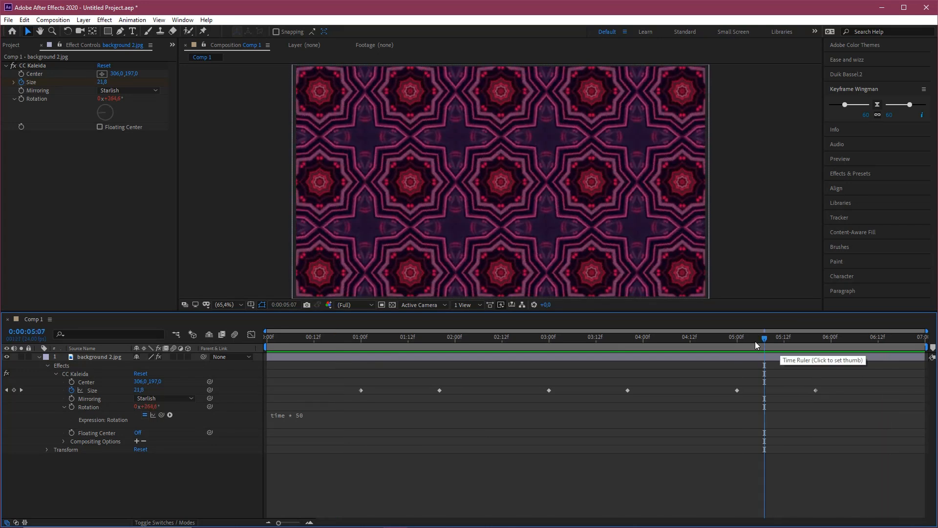
drag(755, 341, 745, 341)
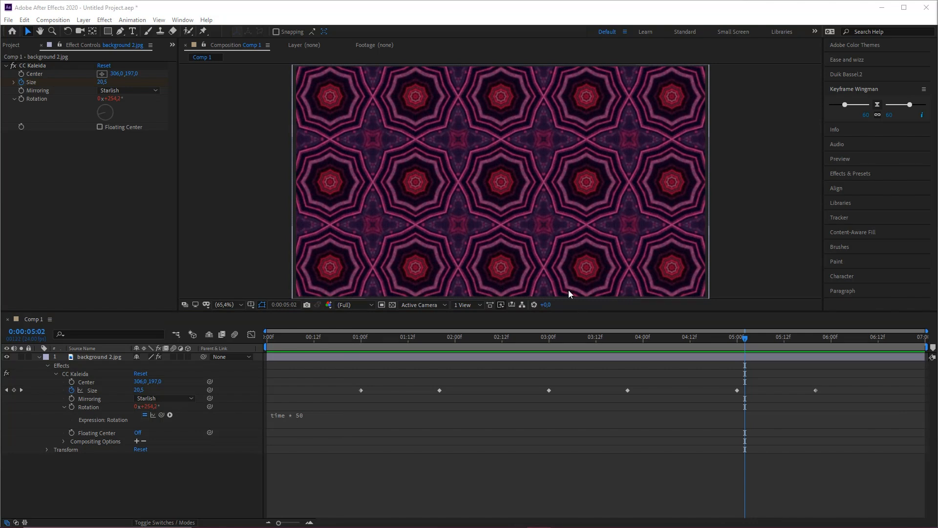
Apply Easy Ease to all the CC Kaleida Size keyframes
click(536, 344)
drag(325, 377, 860, 399)
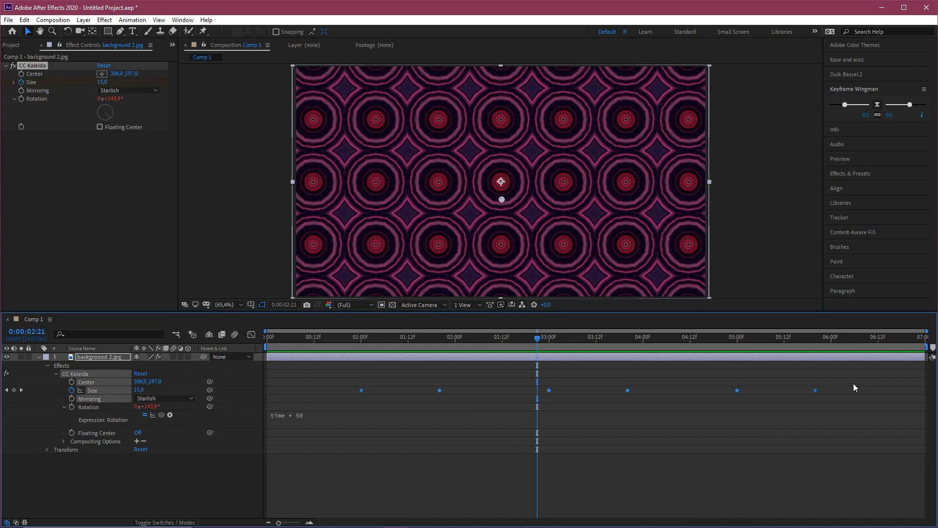
click(817, 376)
drag(834, 371, 339, 406)
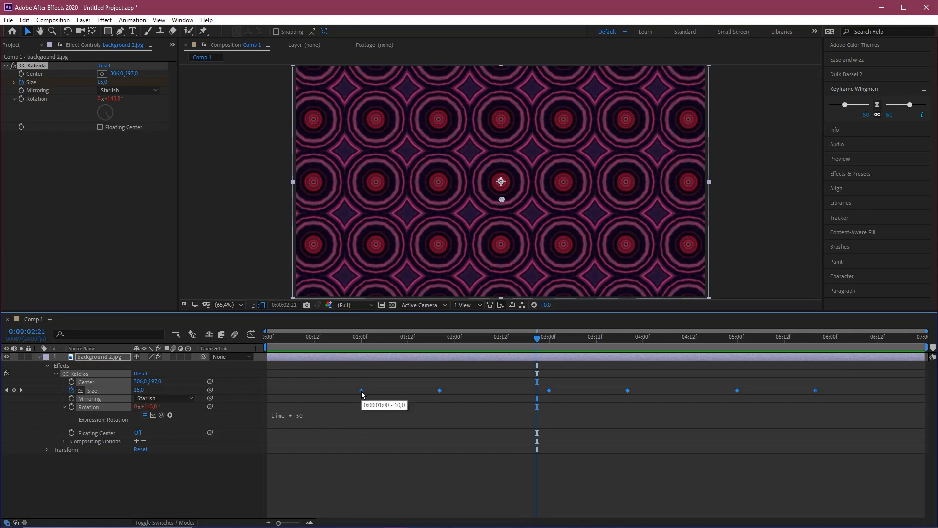
right_click(440, 391)
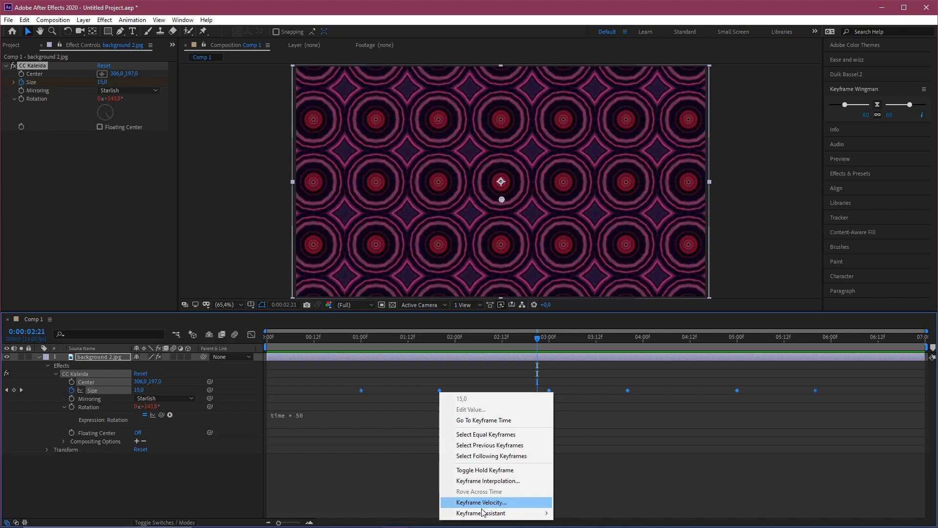
mouse_move(475, 513)
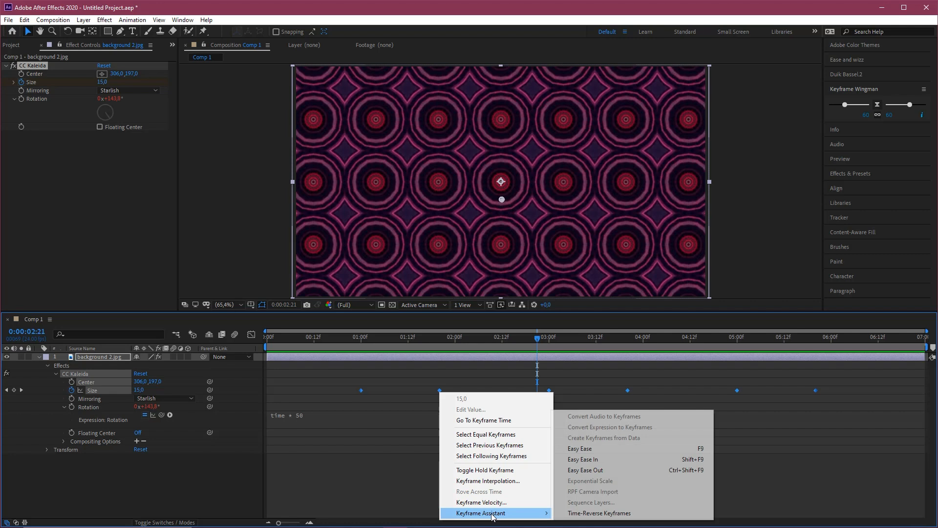
click(583, 449)
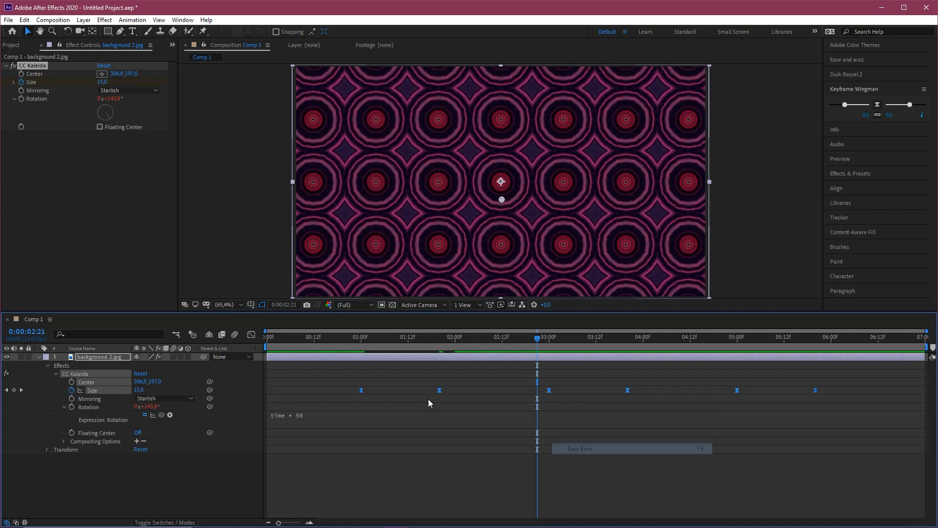
Set the incoming Keyframe Velocity influence of all selected Size keyframes to 80% with a matching outgoing influence
right_click(361, 390)
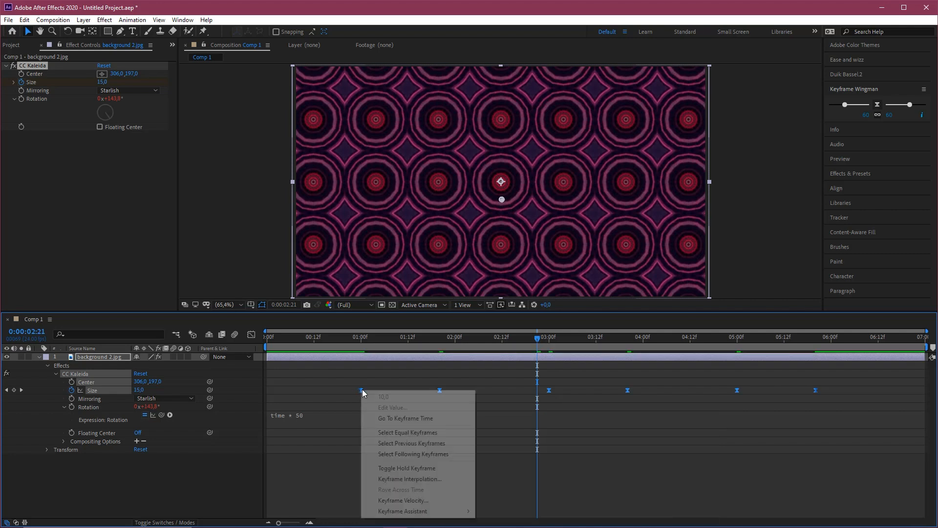
click(400, 502)
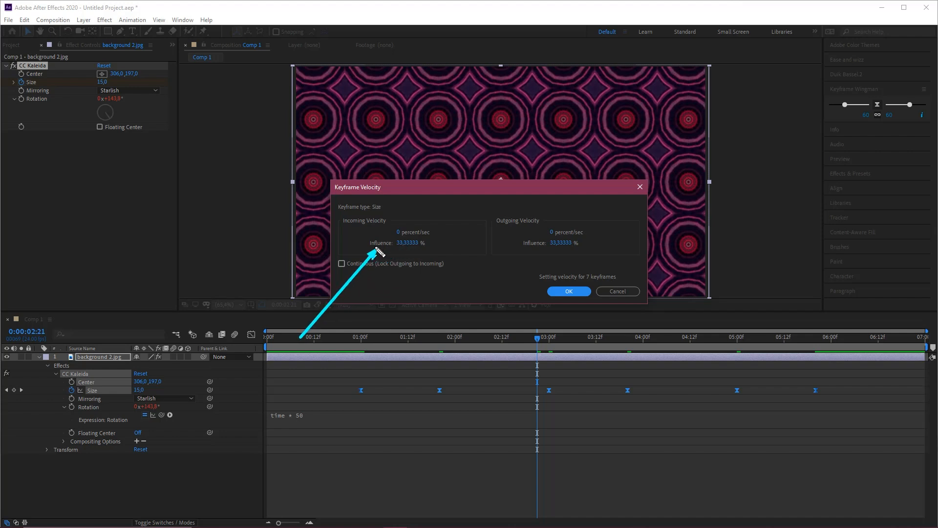
click(408, 243)
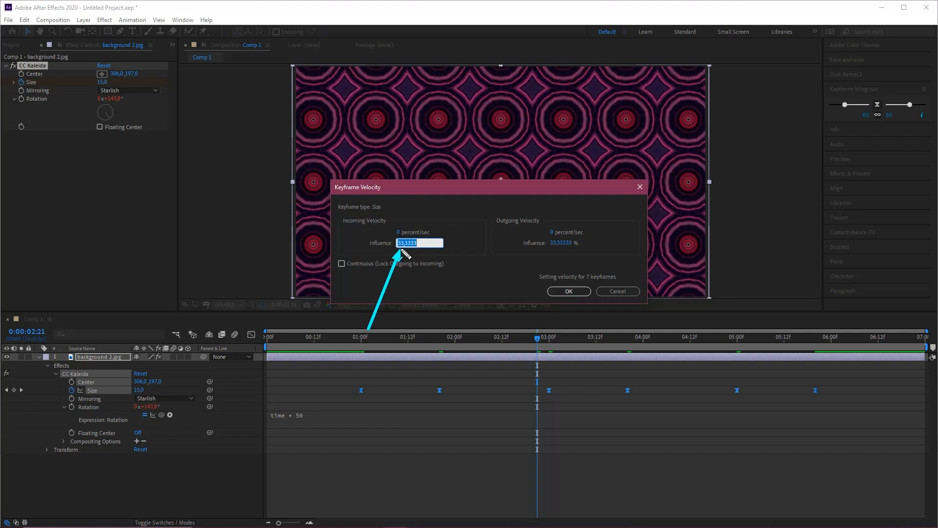
text(0,01)
click(379, 244)
click(400, 244)
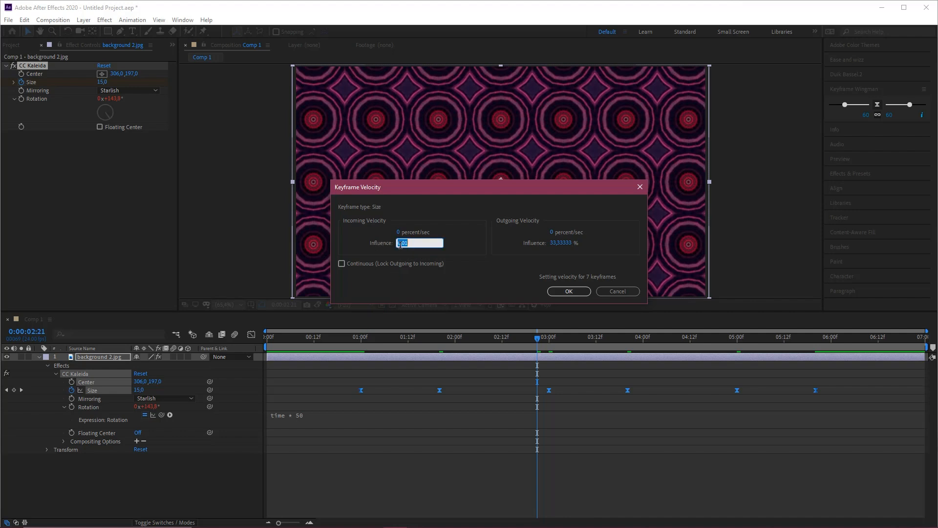
text(60)
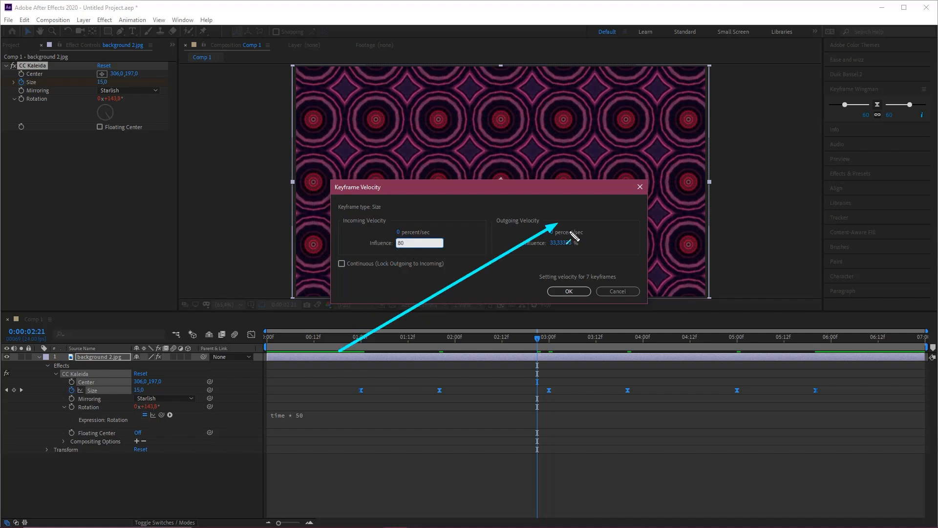
click(560, 243)
click(568, 291)
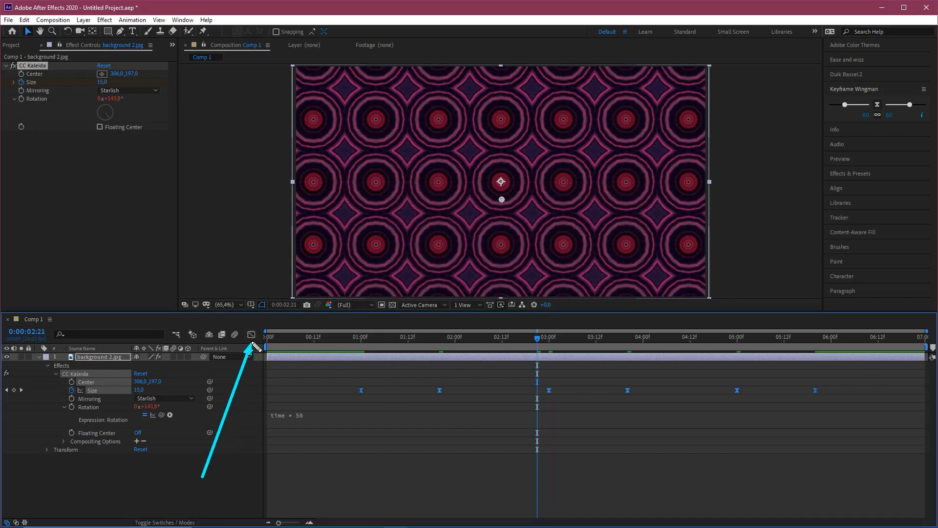
Examine the eased Size keyframes' speed curve in the Graph Editor and return to the keyframe view
click(251, 336)
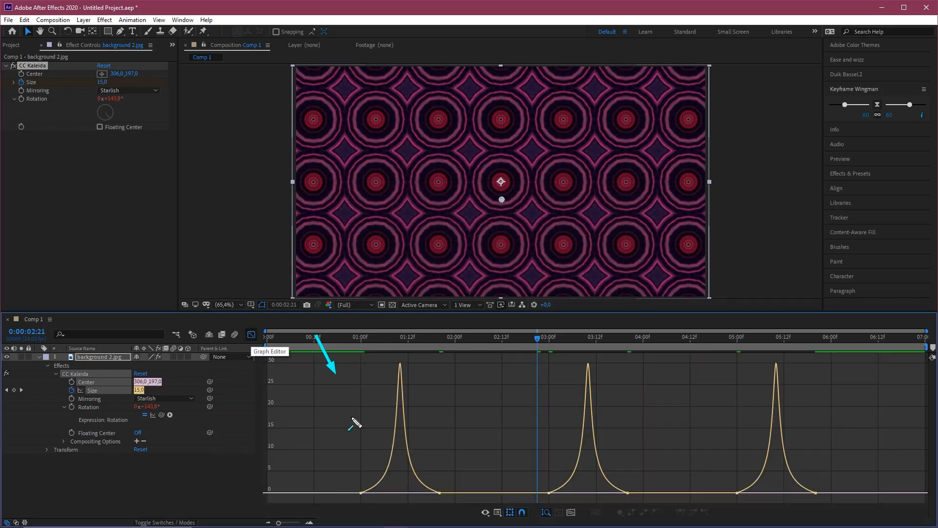
drag(359, 491, 369, 491)
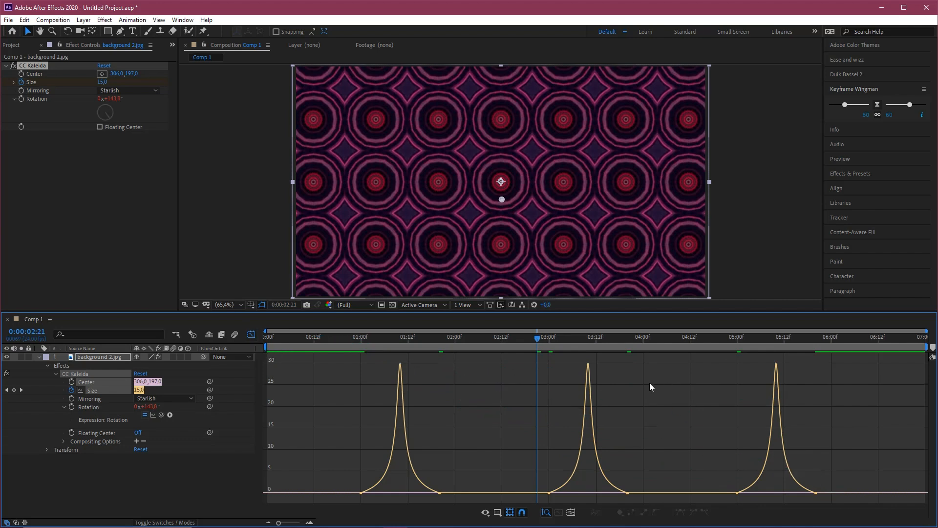
key(shift+F3)
Preview the eased Size animation and stop with the playhead at 0:00:03:01
drag(396, 344, 364, 343)
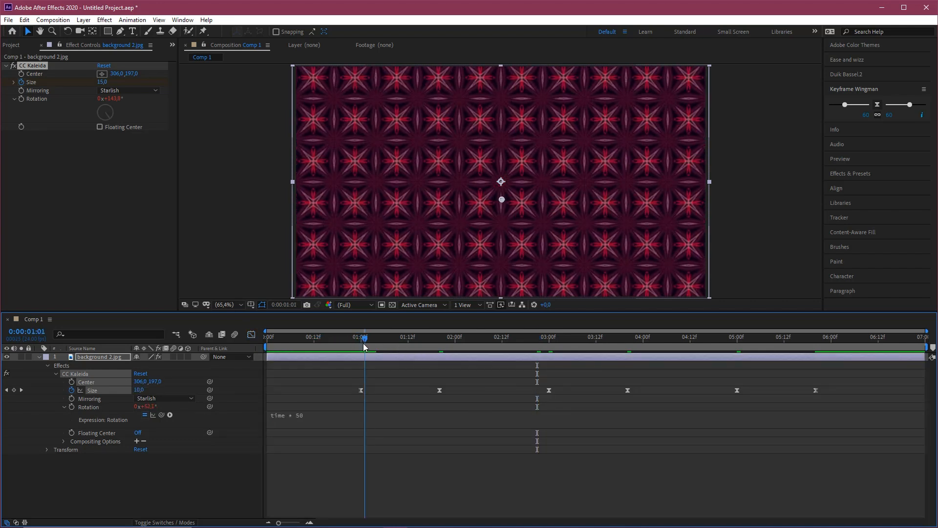
key(space)
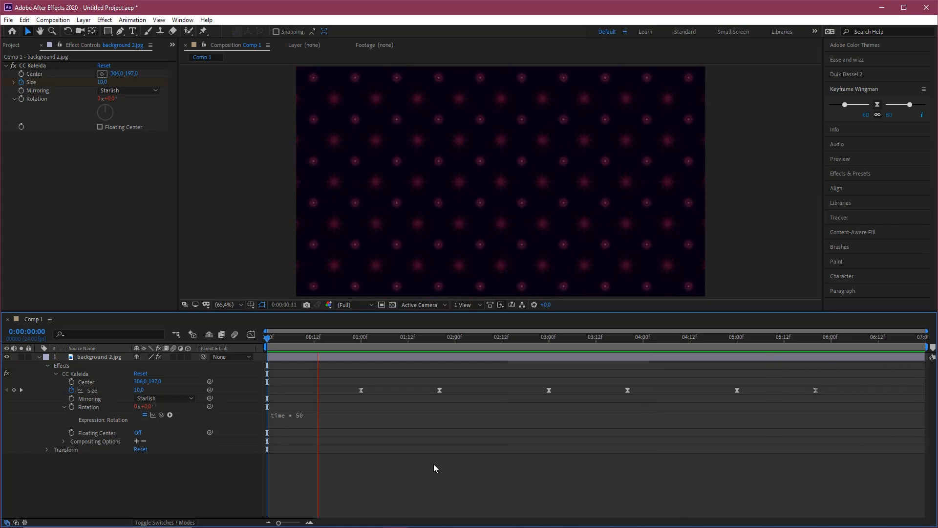
click(549, 339)
click(553, 348)
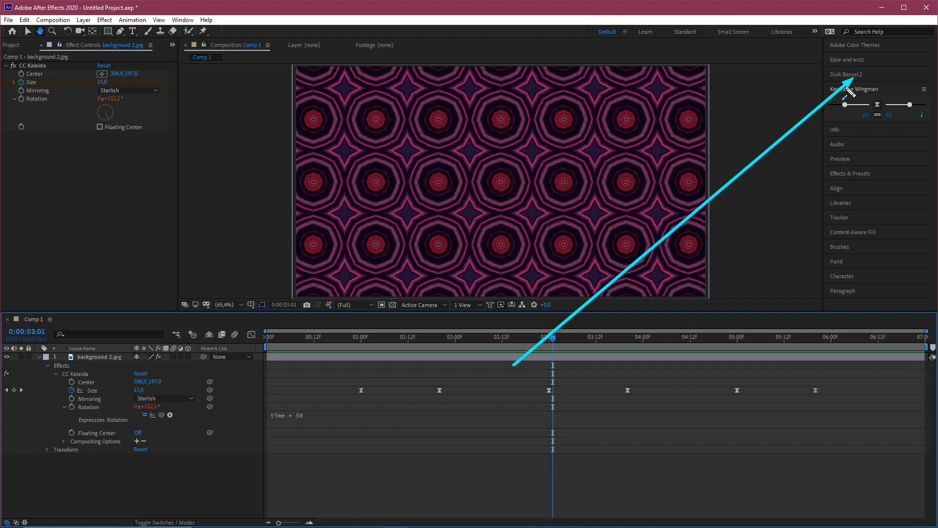
Scrub through the Size keyframes at 0:00:01:00, 0:00:01:20 and 0:00:03:00 to examine the pattern
key(v)
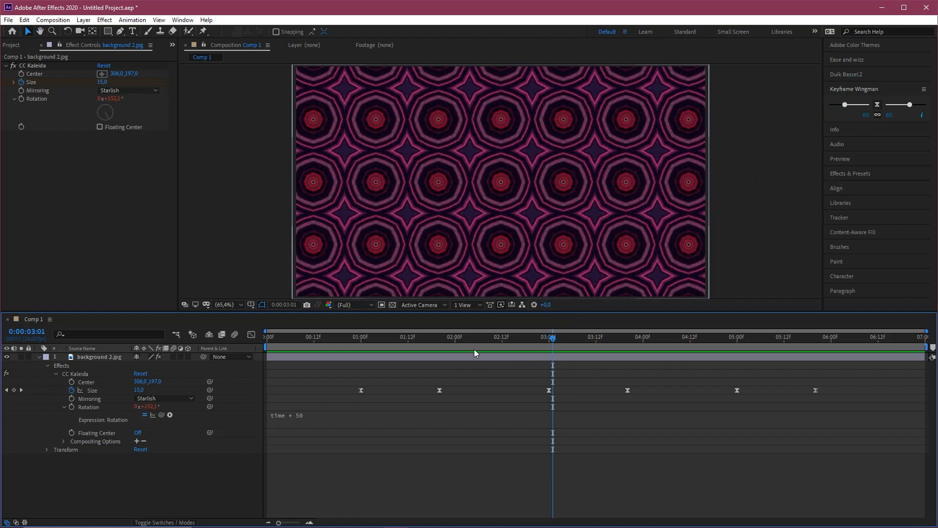
click(362, 345)
drag(362, 347, 443, 345)
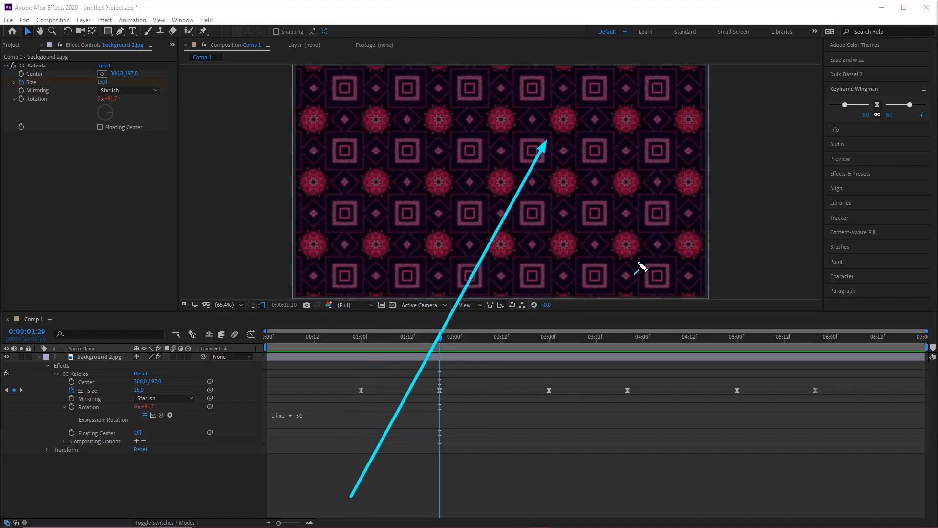
mouse_move(442, 337)
mouse_down()
mouse_move(353, 340)
mouse_move(600, 356)
mouse_move(857, 355)
mouse_move(549, 362)
mouse_up()
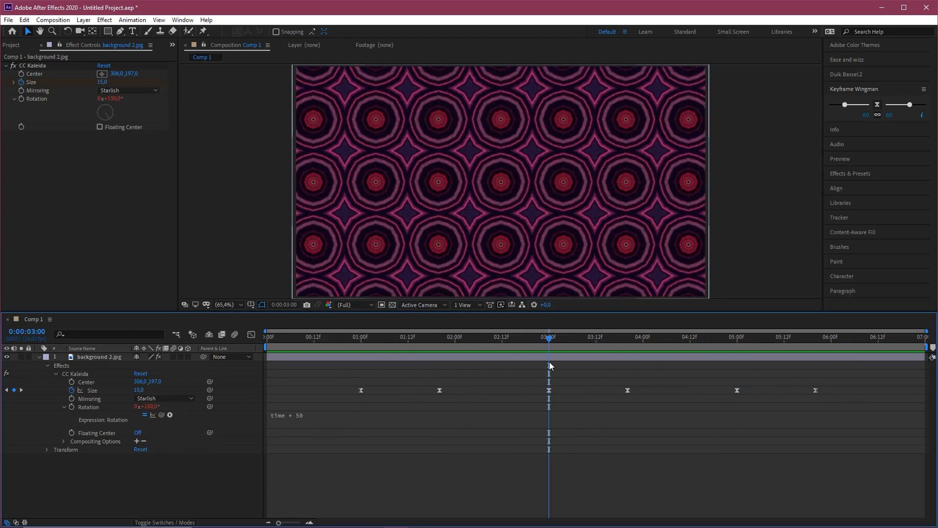
Add the Distort effect Transform to the background 2.jpg layer and try out its Scale, leaving it at 100
click(88, 358)
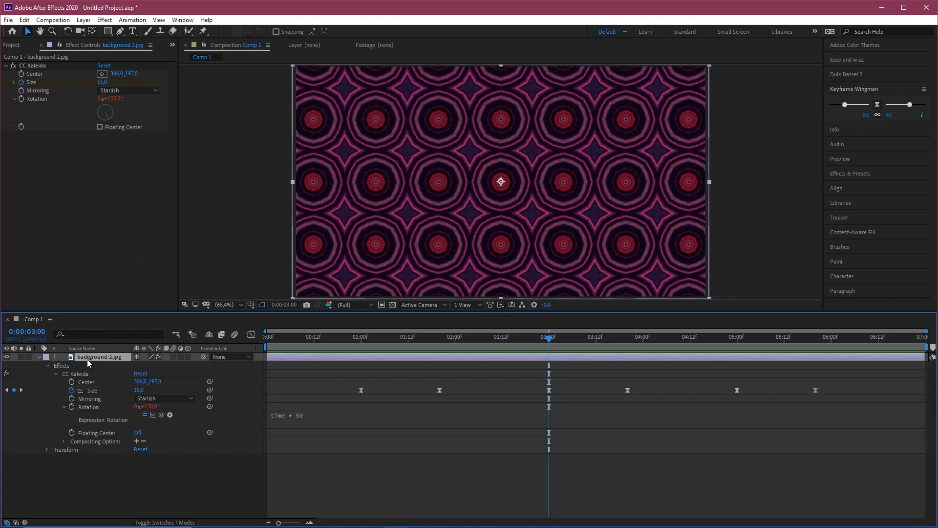
click(105, 20)
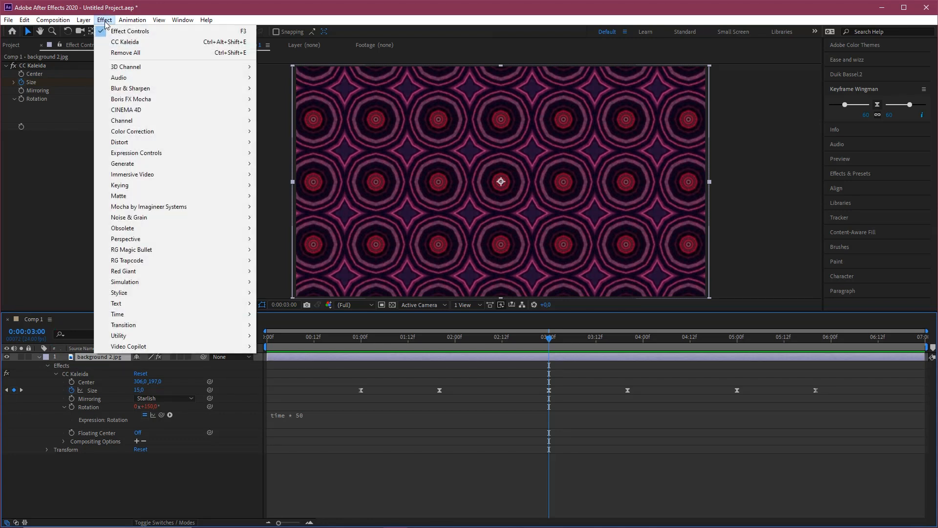
mouse_move(149, 146)
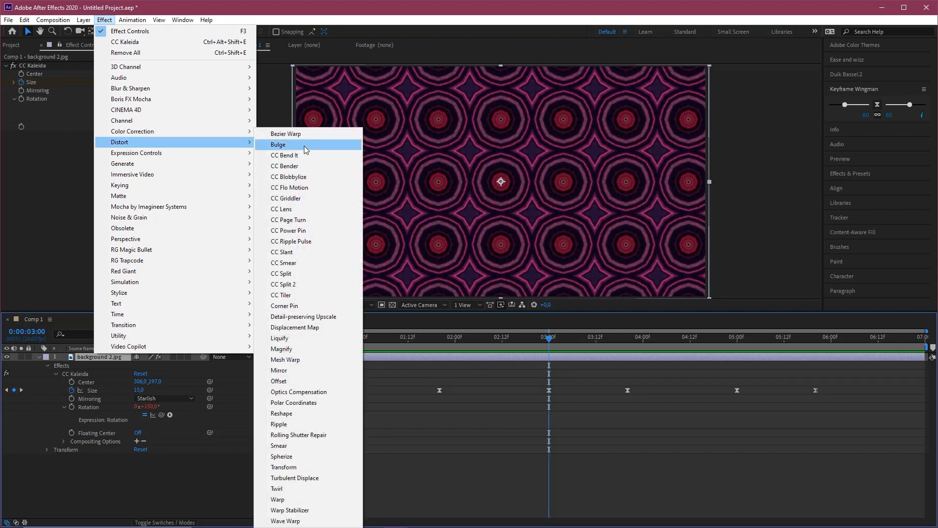
click(284, 467)
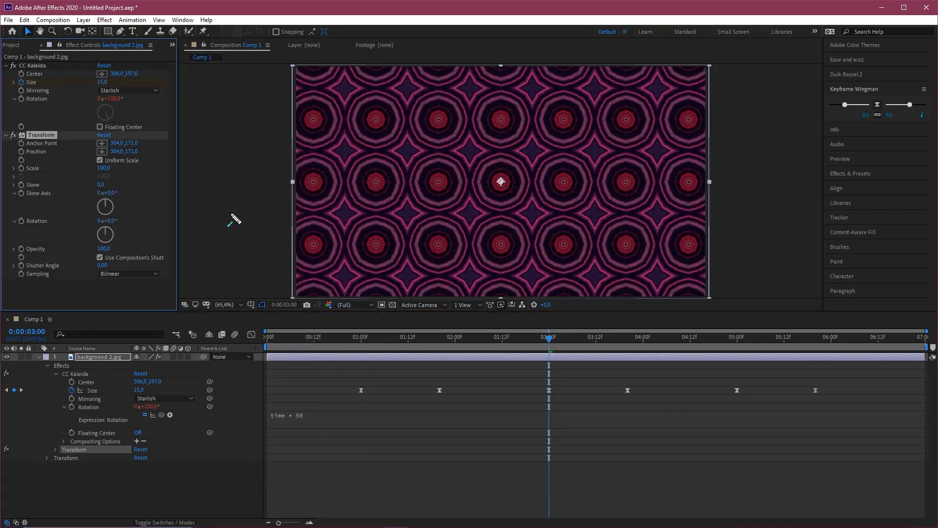
mouse_move(230, 213)
mouse_down()
mouse_move(45, 131)
mouse_move(44, 153)
mouse_up()
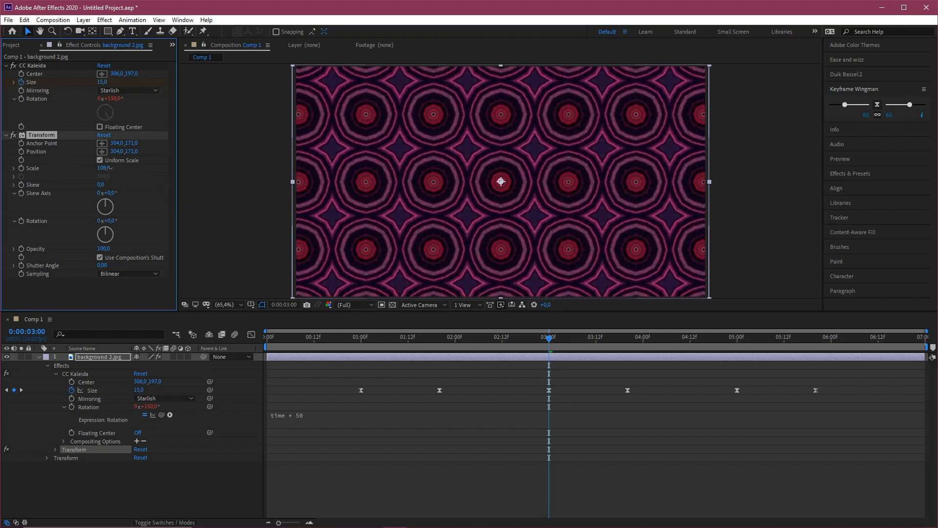
drag(104, 168, 119, 175)
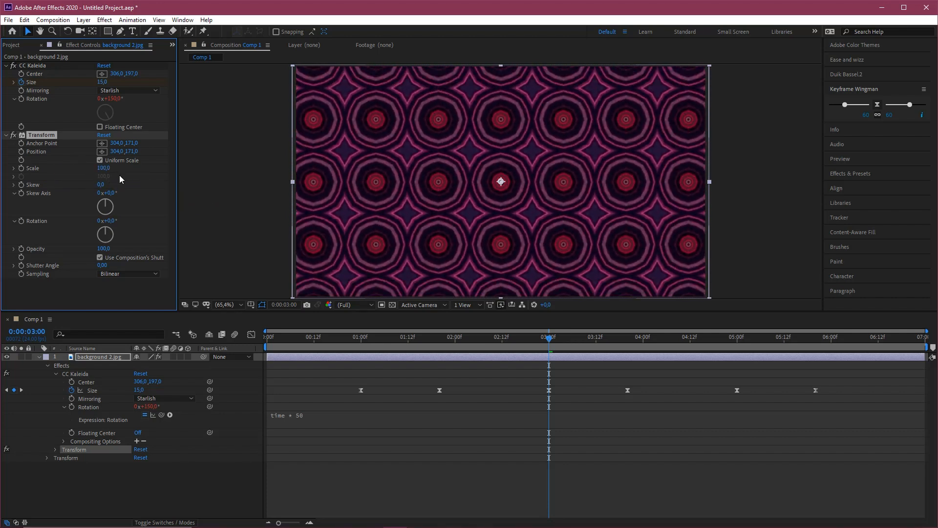
Add the expression effect("Transform")(4) + time * 5 to the Transform effect's Scale
alt+click(22, 169)
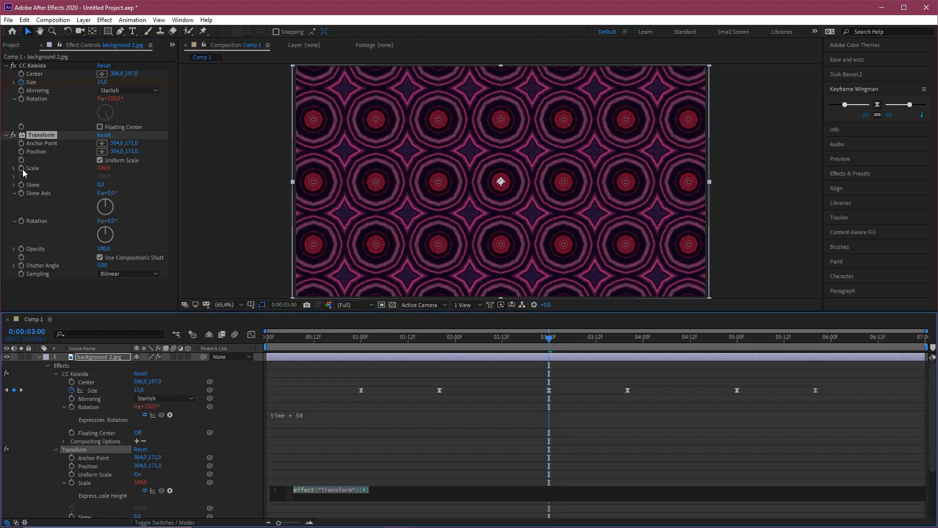
mouse_move(391, 363)
mouse_down()
mouse_move(331, 498)
mouse_move(306, 488)
mouse_move(295, 503)
mouse_move(308, 509)
mouse_up()
click(386, 488)
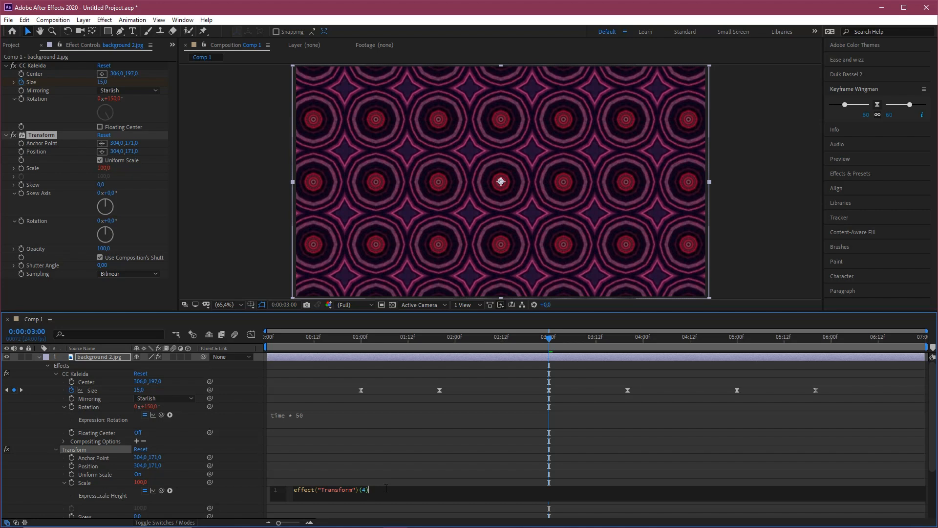
mouse_move(393, 323)
mouse_down()
mouse_move(309, 489)
mouse_move(370, 490)
mouse_up()
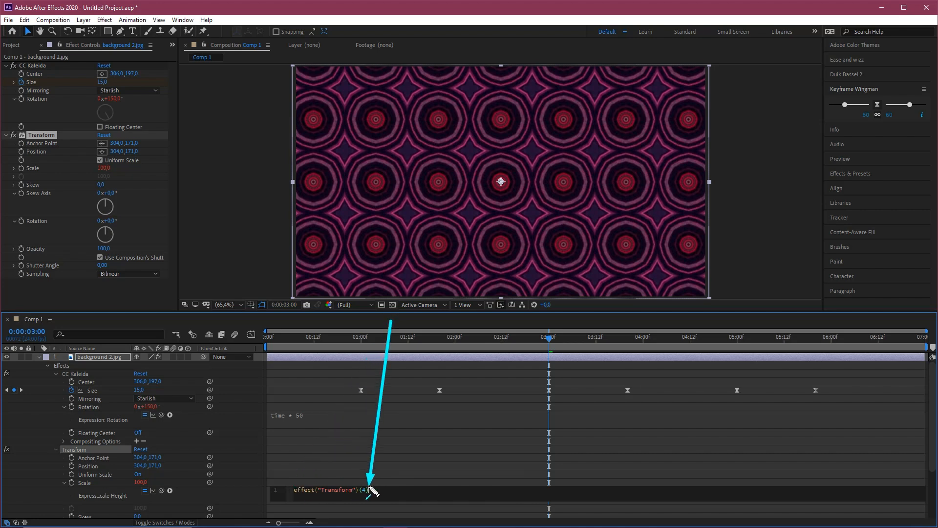
click(379, 490)
click(386, 491)
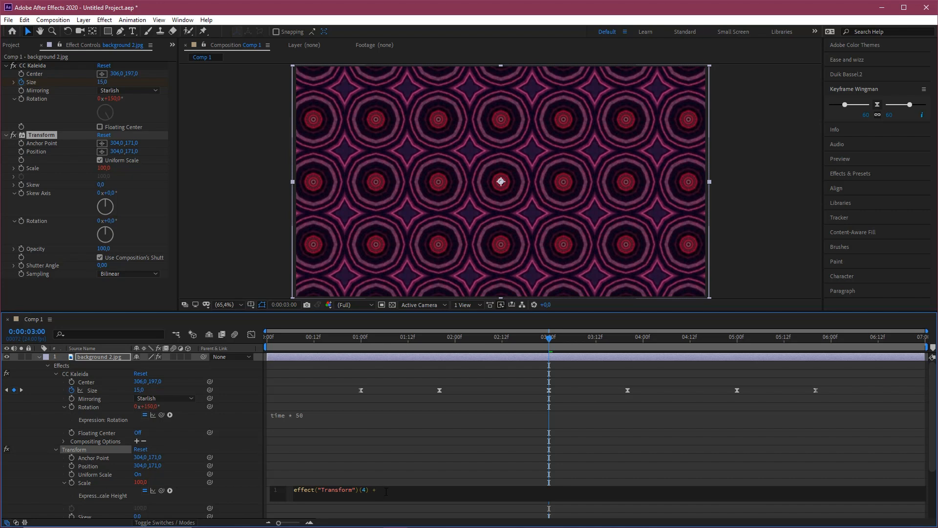
text(+ time * 5)
key(KP_Enter)
mouse_move(381, 264)
mouse_down()
mouse_move(292, 418)
mouse_move(101, 416)
mouse_move(284, 416)
mouse_move(343, 456)
mouse_move(351, 493)
mouse_up()
key(ctrl+z)
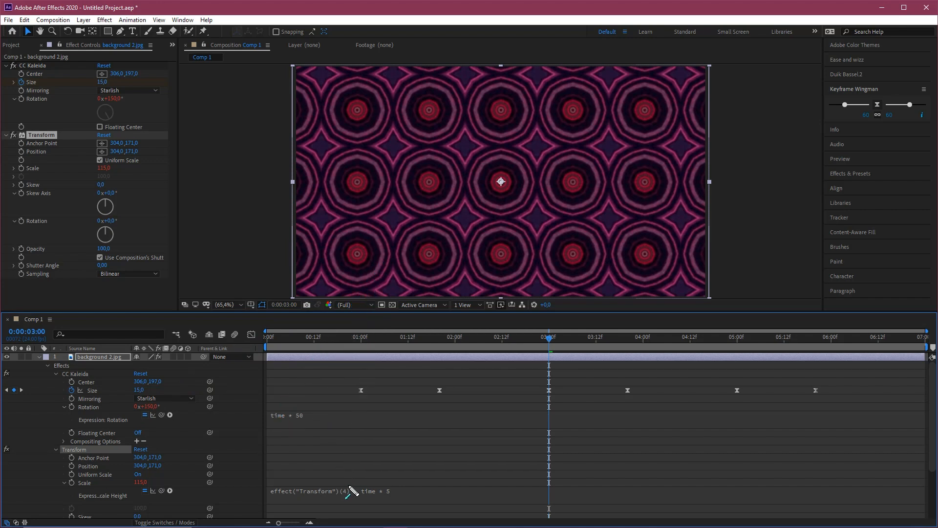
Preview the expression-driven Scale growth from the first frame up to 0:00:00:10
mouse_move(428, 342)
mouse_down()
mouse_move(331, 467)
mouse_move(337, 490)
mouse_move(302, 498)
mouse_move(295, 422)
mouse_move(342, 499)
mouse_move(300, 499)
mouse_move(378, 488)
mouse_move(227, 421)
mouse_move(147, 479)
mouse_move(154, 486)
mouse_up()
key(Home)
mouse_move(219, 334)
mouse_down()
mouse_move(138, 494)
mouse_move(148, 483)
mouse_move(330, 481)
mouse_move(393, 495)
mouse_up()
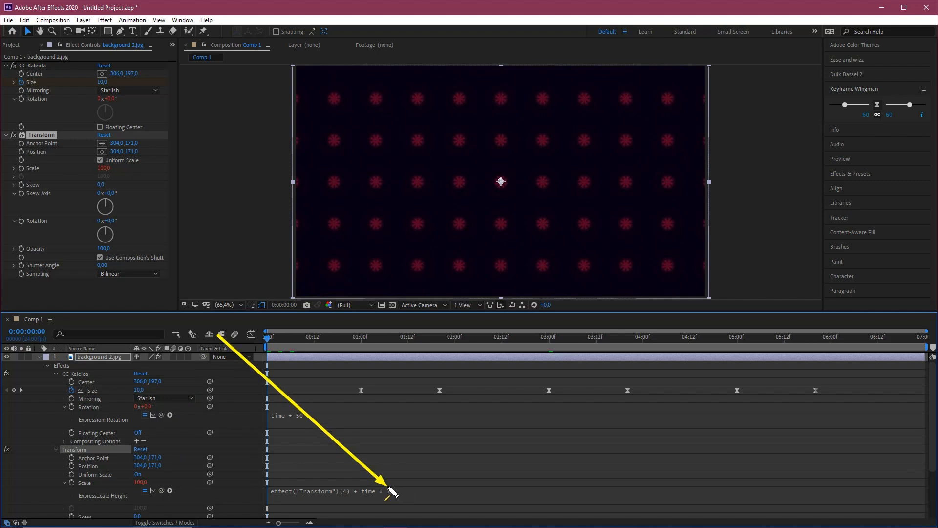
key(Escape)
key(space)
key(space)
key(ctrl+2)
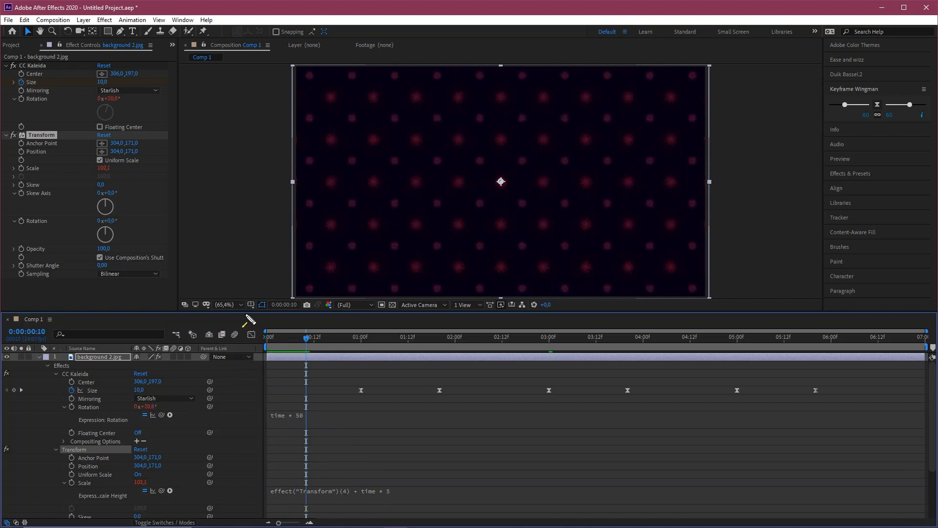
Play back the composition with the growing Scale and scrub to 0:00:01:02 to examine the pattern
drag(264, 268, 147, 491)
key(Escape)
mouse_move(290, 340)
mouse_down()
mouse_move(259, 342)
mouse_move(543, 322)
mouse_move(299, 327)
mouse_up()
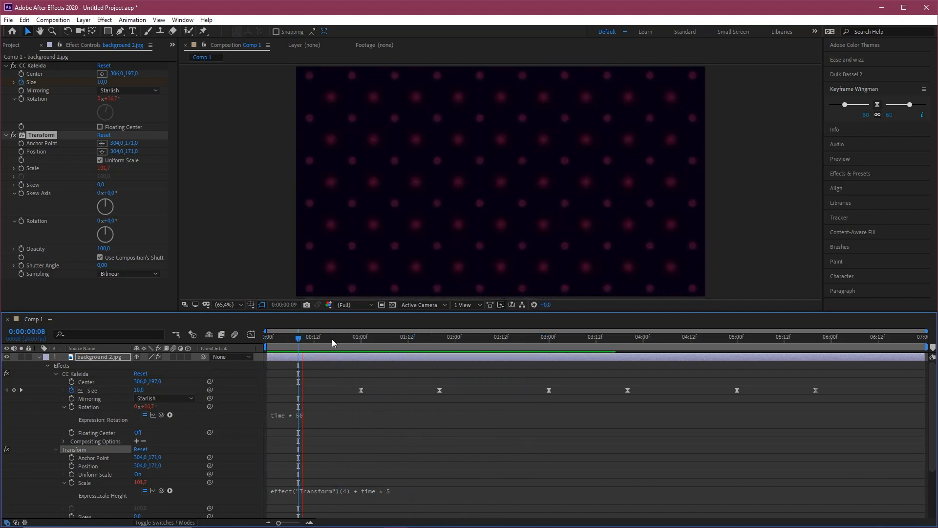
key(space)
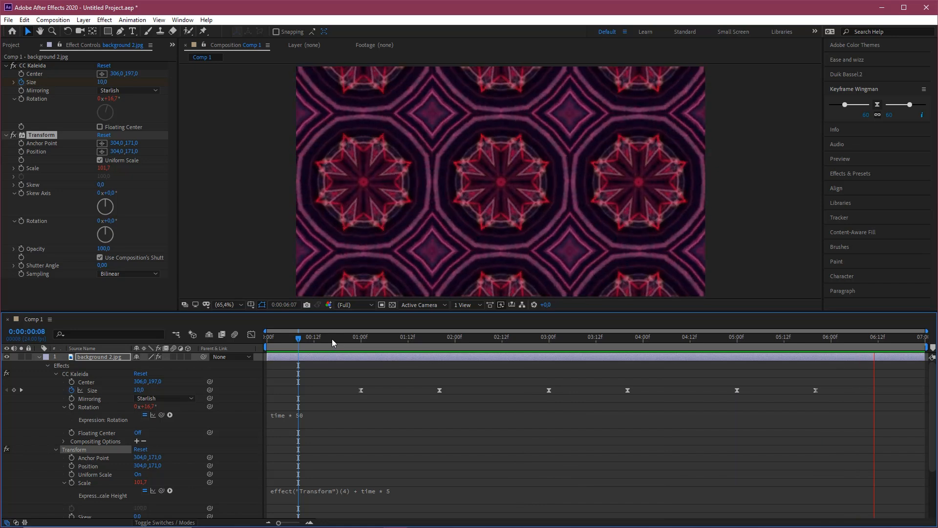
drag(332, 338, 368, 341)
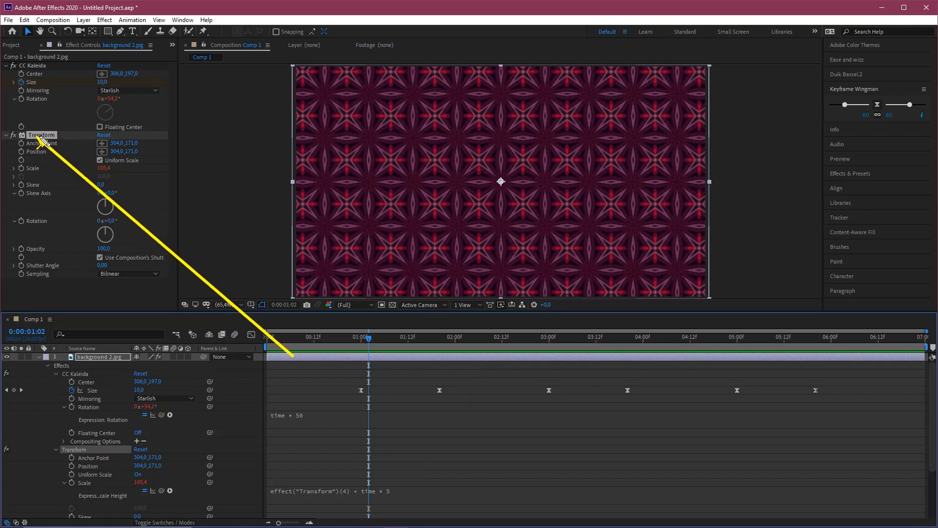
Enable an expression on the Transform effect's Rotation and set its angle to -25°
click(33, 220)
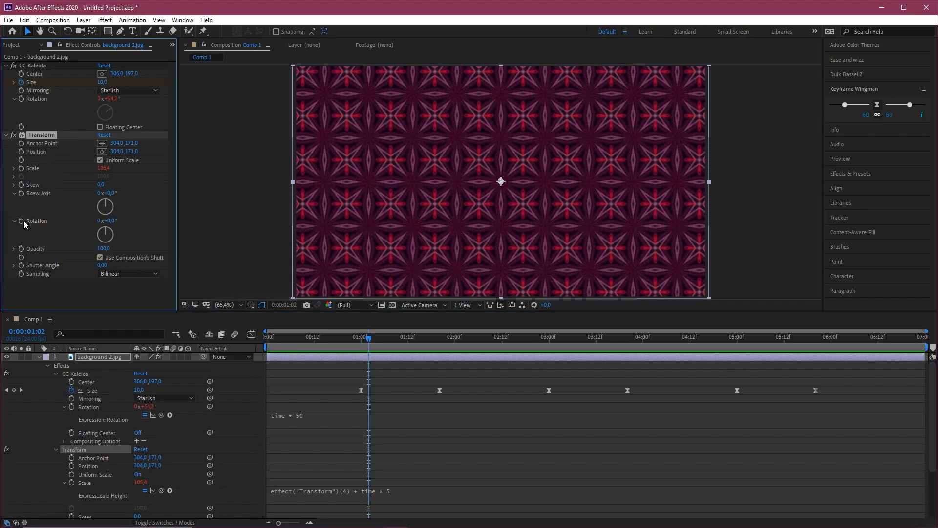
alt+click(21, 221)
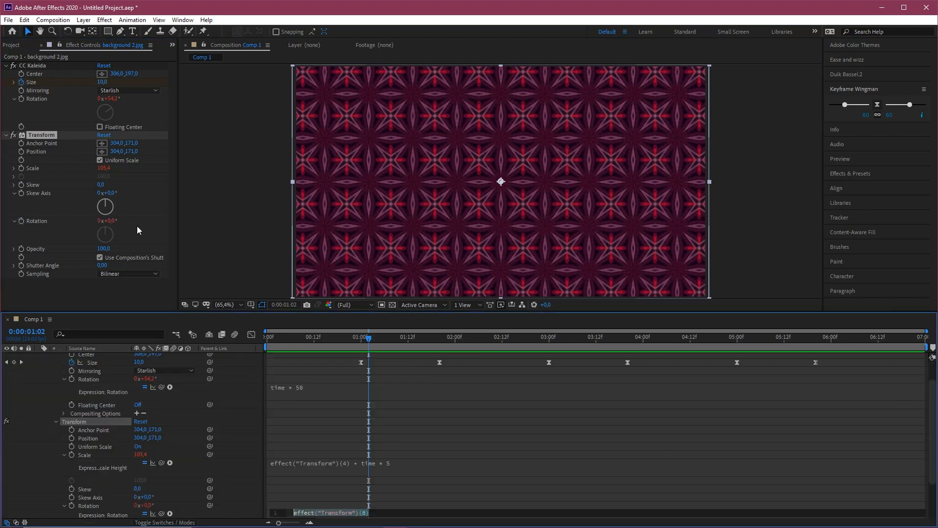
click(113, 221)
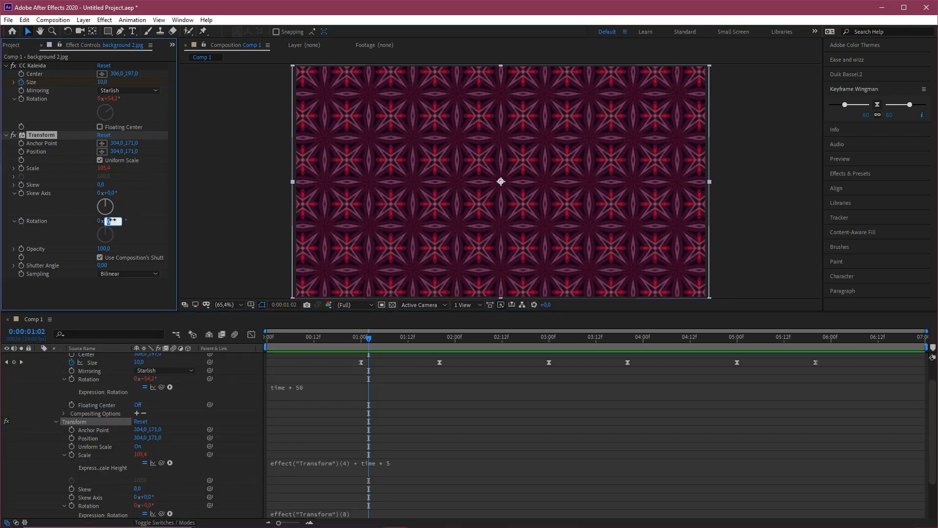
text(-25)
key(Return)
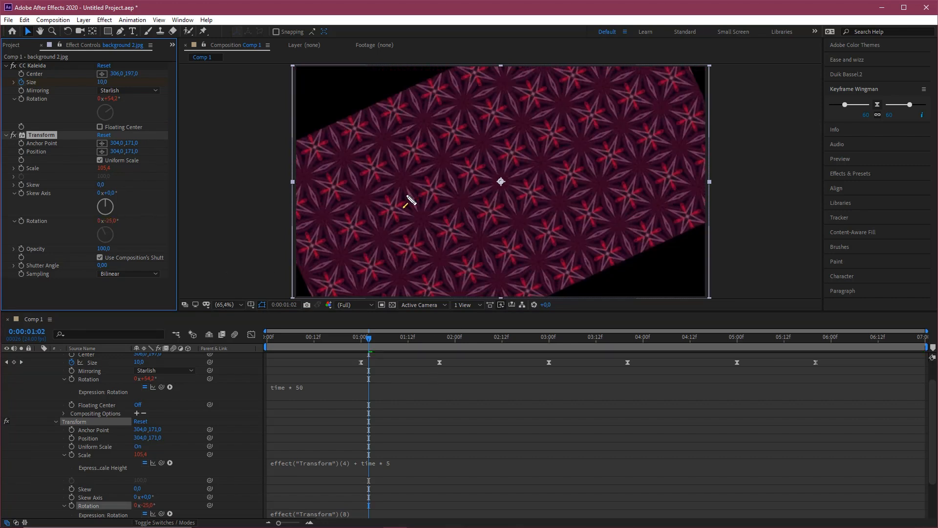
Extend the Transform effect's Rotation expression to effect("Transform")(8) + time * 7
drag(462, 173, 399, 147)
mouse_move(226, 272)
mouse_down()
mouse_move(181, 246)
mouse_move(117, 227)
mouse_up()
mouse_move(225, 273)
mouse_down()
mouse_move(220, 447)
mouse_move(335, 513)
mouse_move(325, 514)
mouse_up()
scroll(342, 484, down, 2)
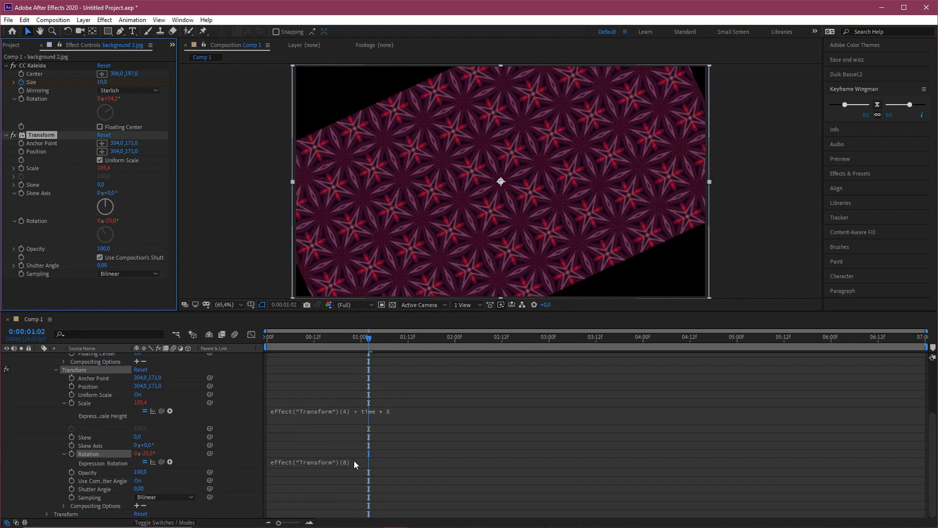
click(397, 462)
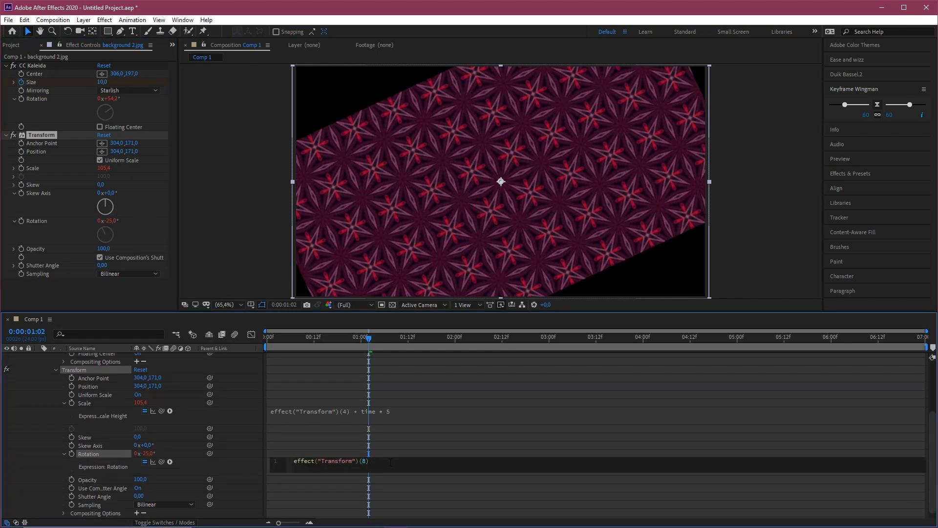
text(+ time * 7)
key(KP_Enter)
Preview the rotating pattern from the first frame and scrub to 0:00:00:19 to examine its edges
key(Home)
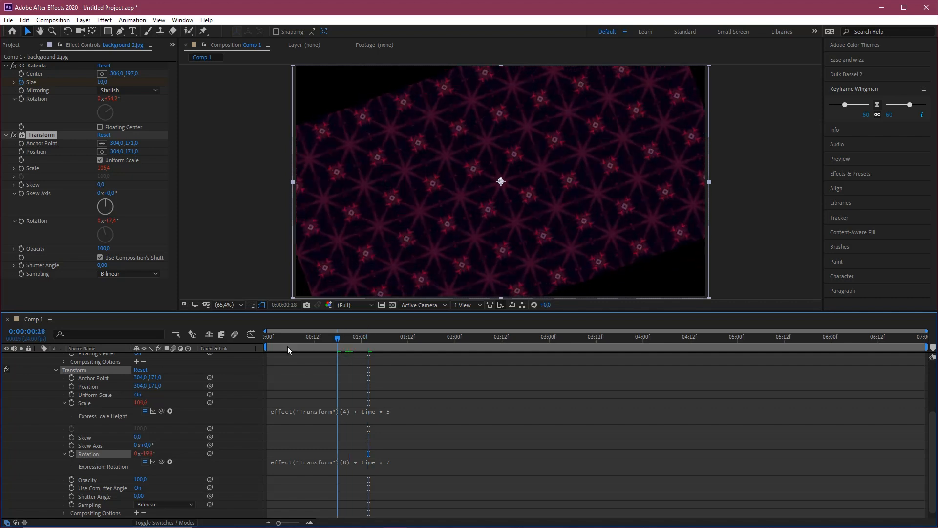
key(space)
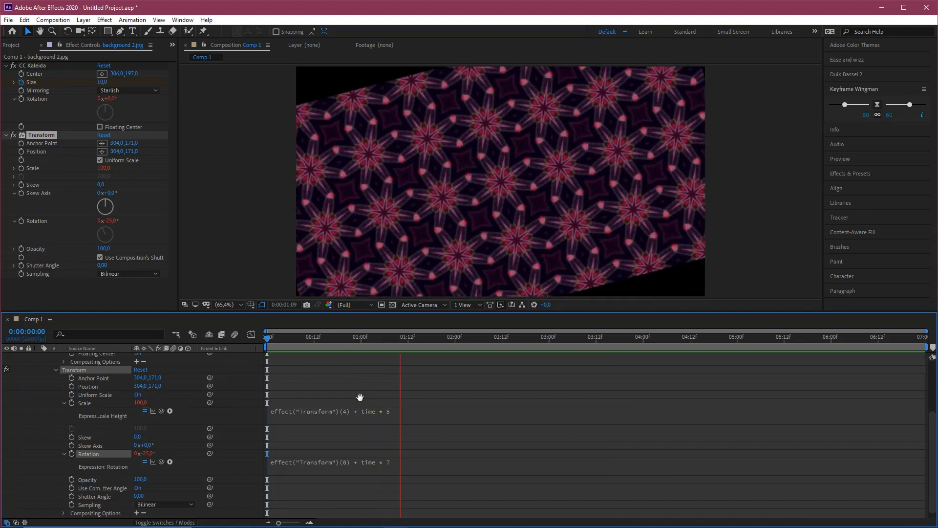
key(space)
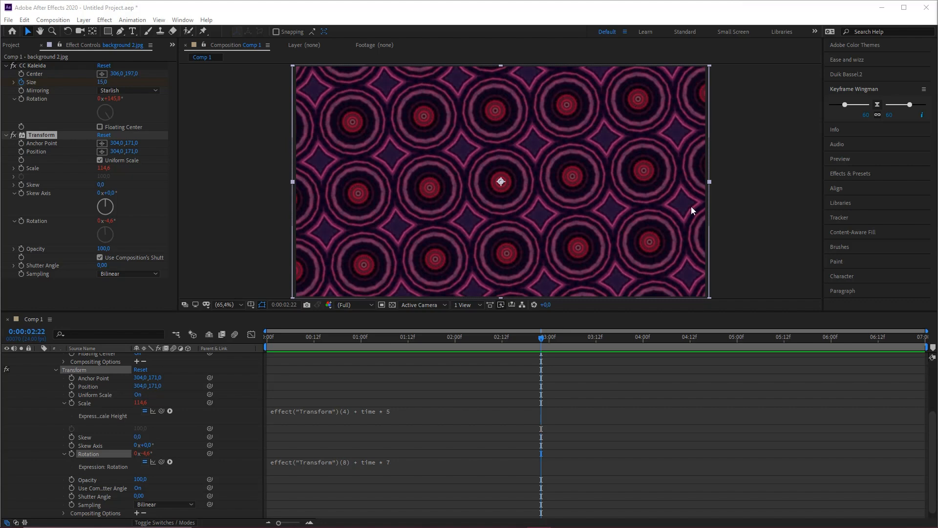
click(581, 394)
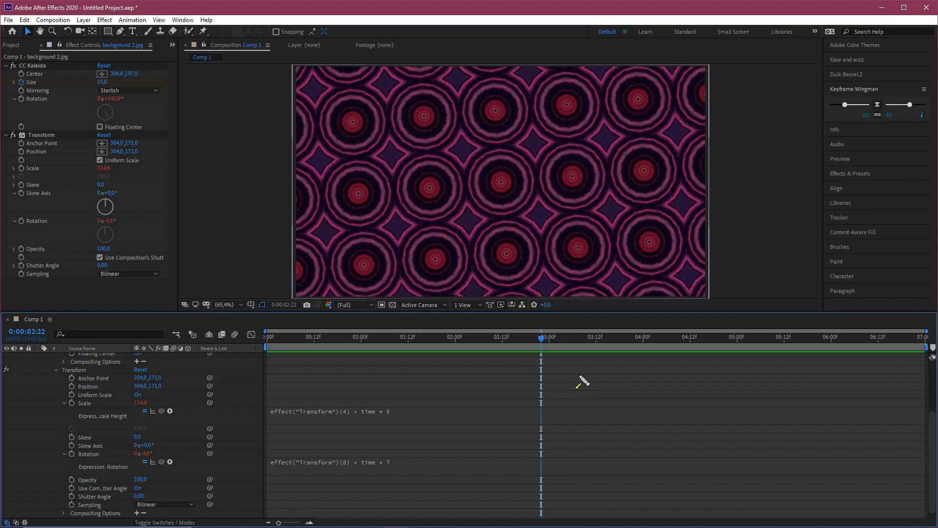
drag(386, 345, 341, 353)
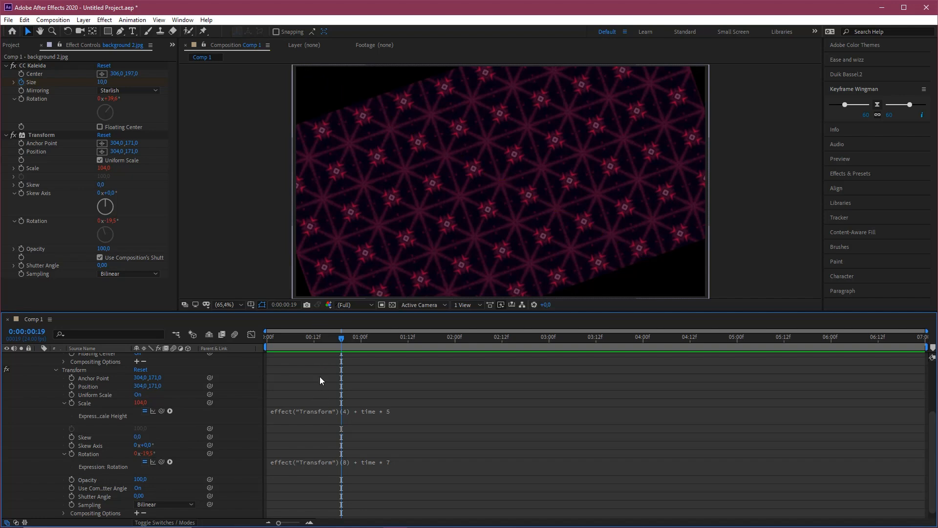
Add the Distort effect Optics Compensation to the background 2.jpg layer
scroll(319, 376, up, 3)
drag(206, 200, 105, 344)
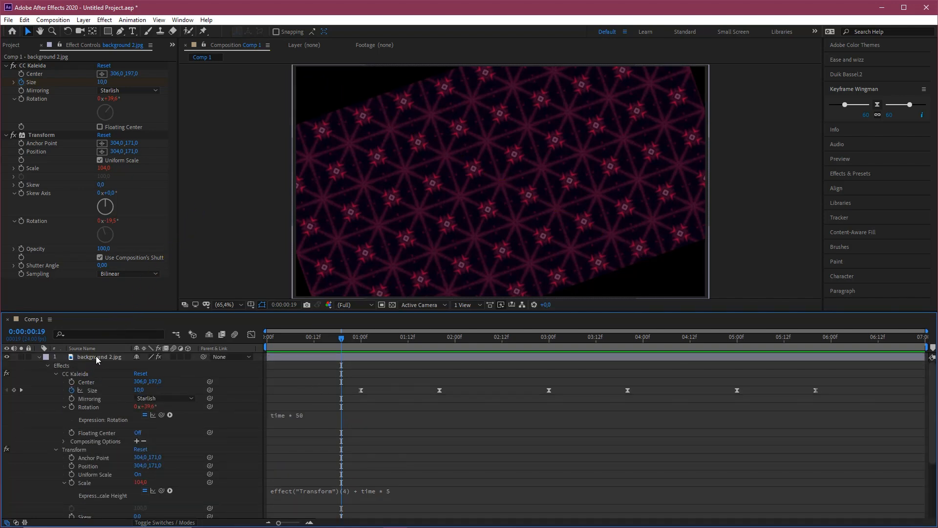
click(97, 357)
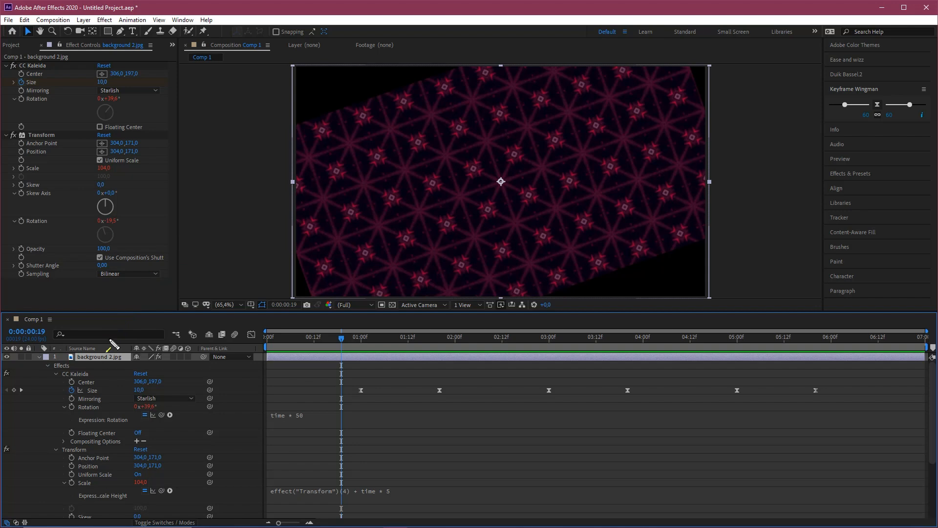
drag(100, 332, 107, 23)
click(105, 20)
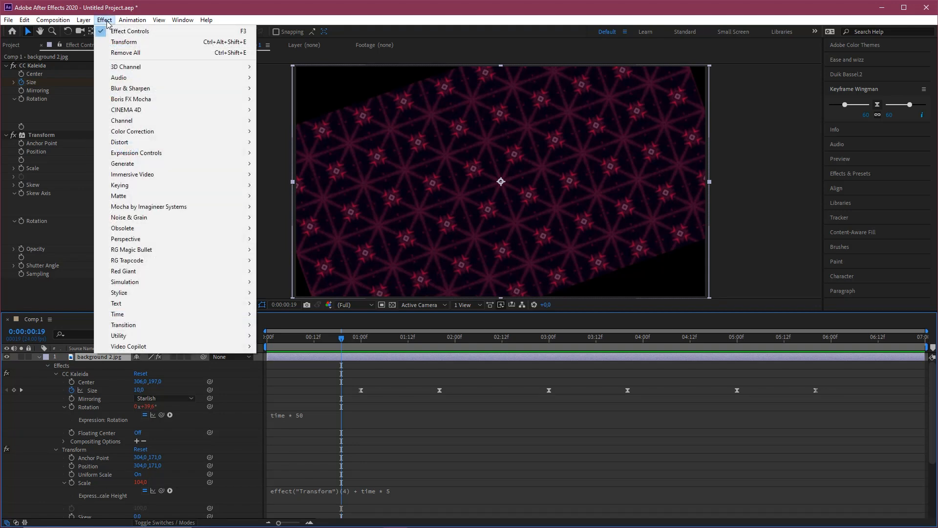
mouse_move(154, 110)
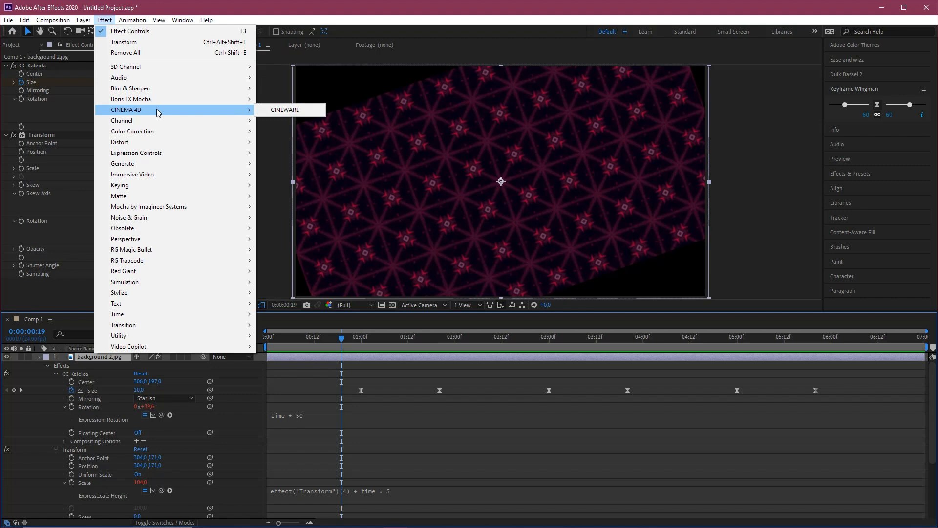
mouse_move(134, 148)
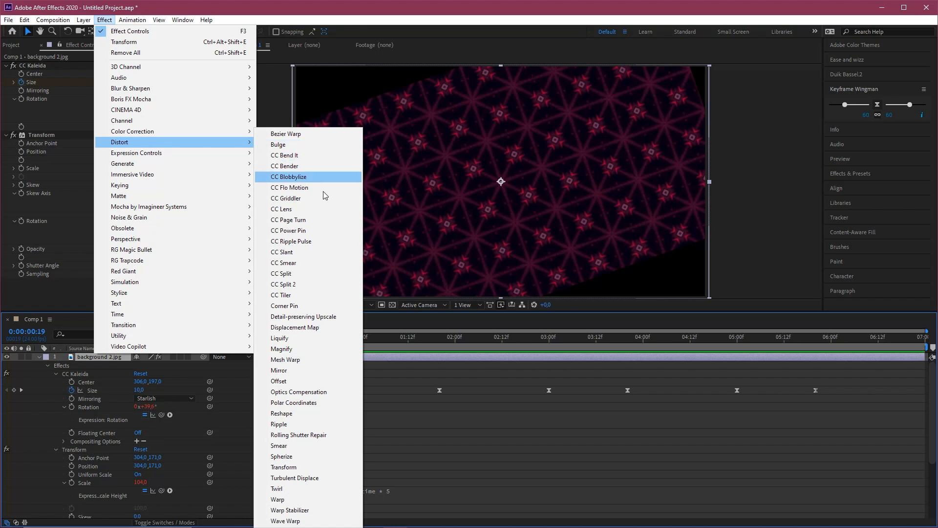
click(305, 396)
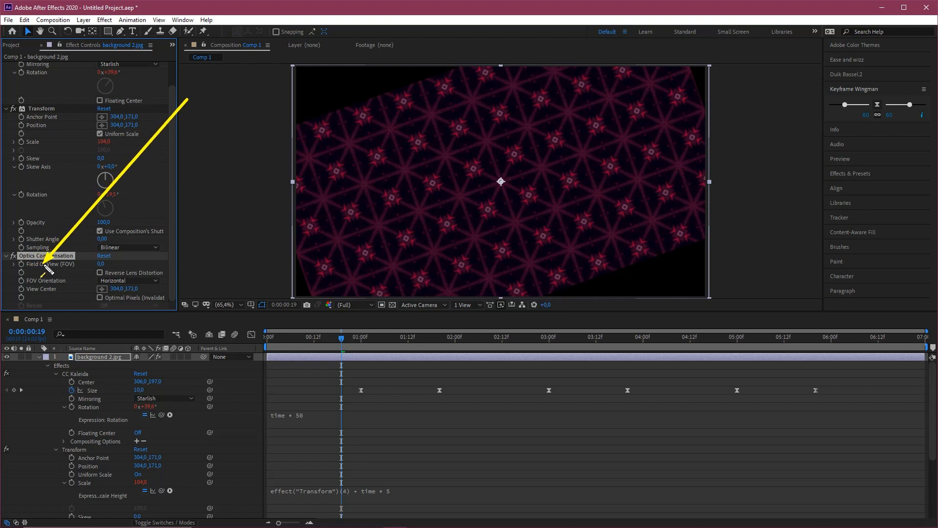
Set Optics Compensation's Field Of View to 100 and turn on Reverse Lens Distortion so the pattern fills the frame
click(102, 264)
text(100)
key(Return)
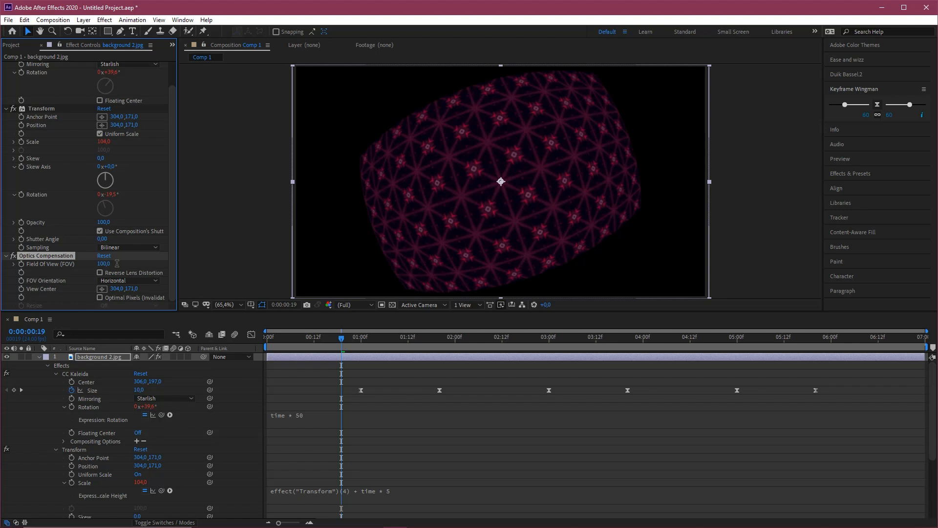
mouse_move(285, 373)
mouse_down()
mouse_move(360, 234)
mouse_move(679, 174)
mouse_up()
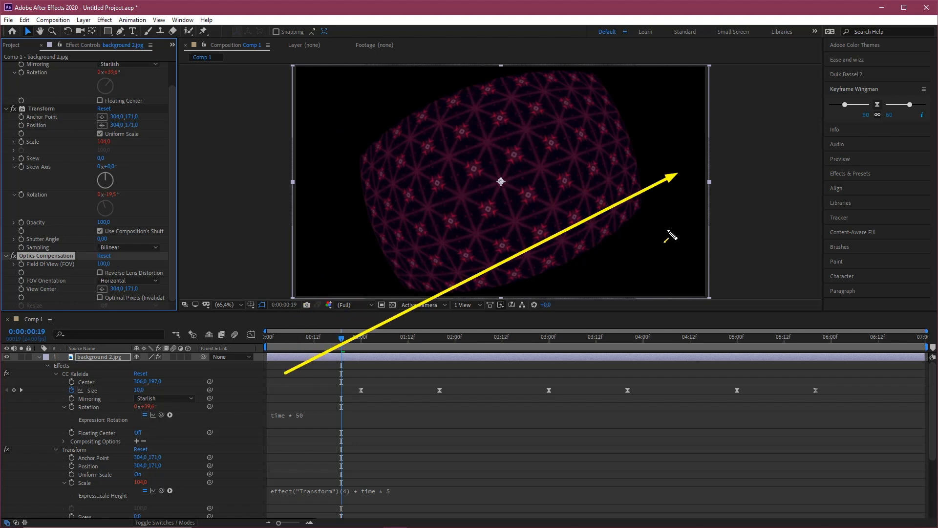
mouse_move(667, 239)
mouse_down()
mouse_move(478, 272)
mouse_move(433, 195)
mouse_move(488, 184)
mouse_move(63, 286)
mouse_move(116, 282)
mouse_move(104, 273)
mouse_move(147, 294)
mouse_move(149, 277)
mouse_up()
click(100, 272)
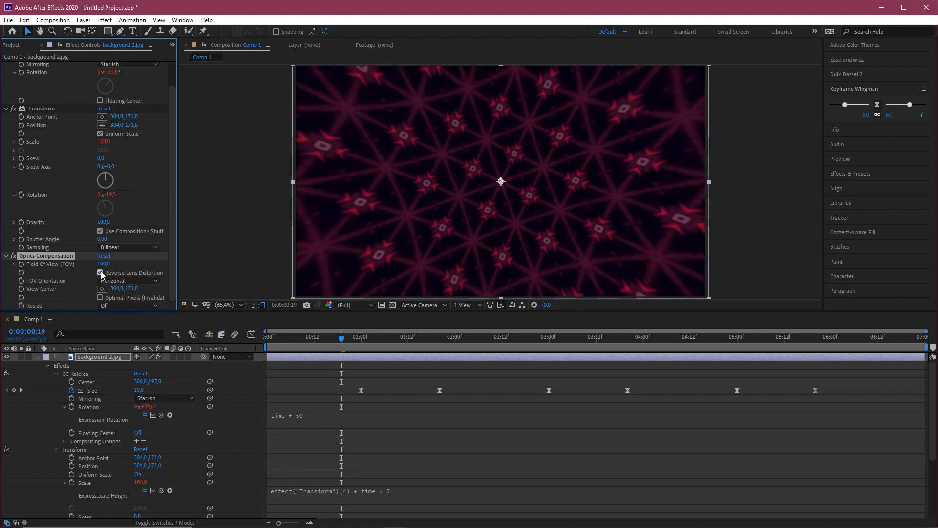
click(101, 272)
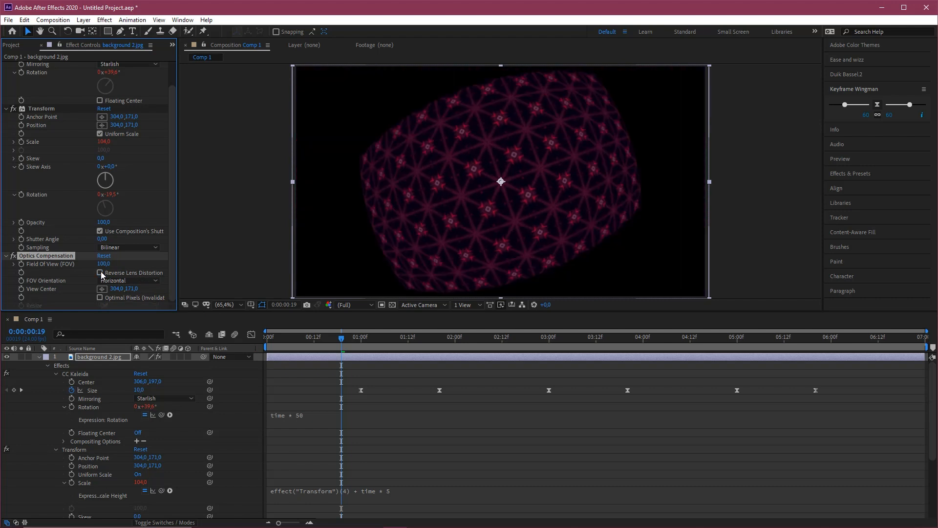
click(100, 272)
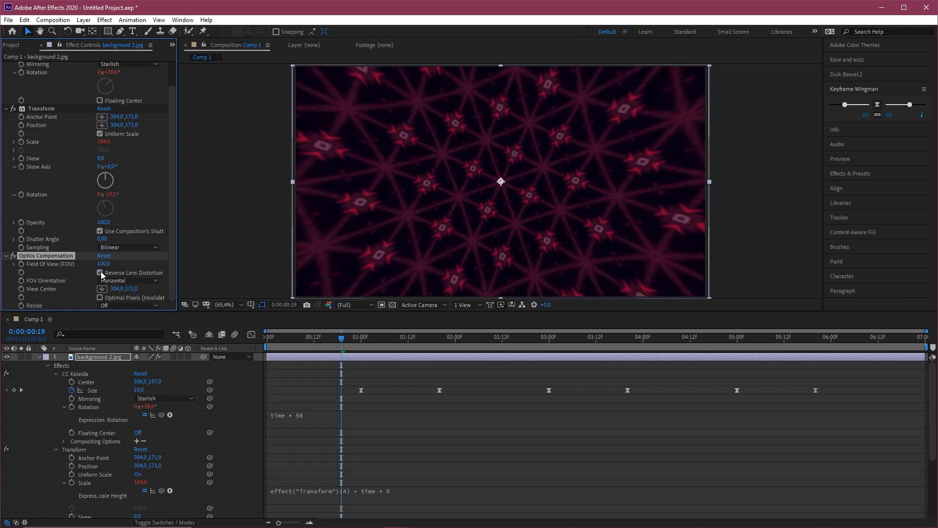
Preview the lens-distorted animation and scrub to 0:00:03:00 to examine the pattern
key(space)
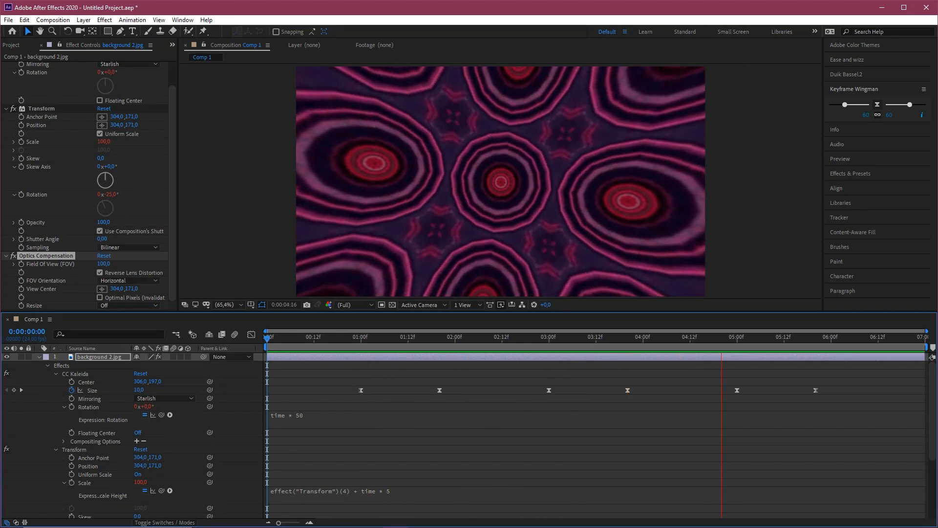
key(space)
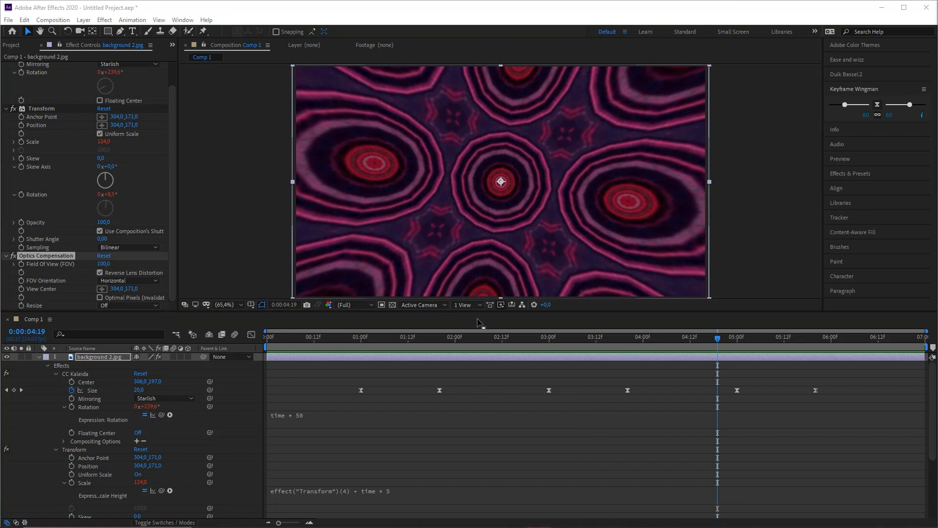
drag(394, 339, 551, 339)
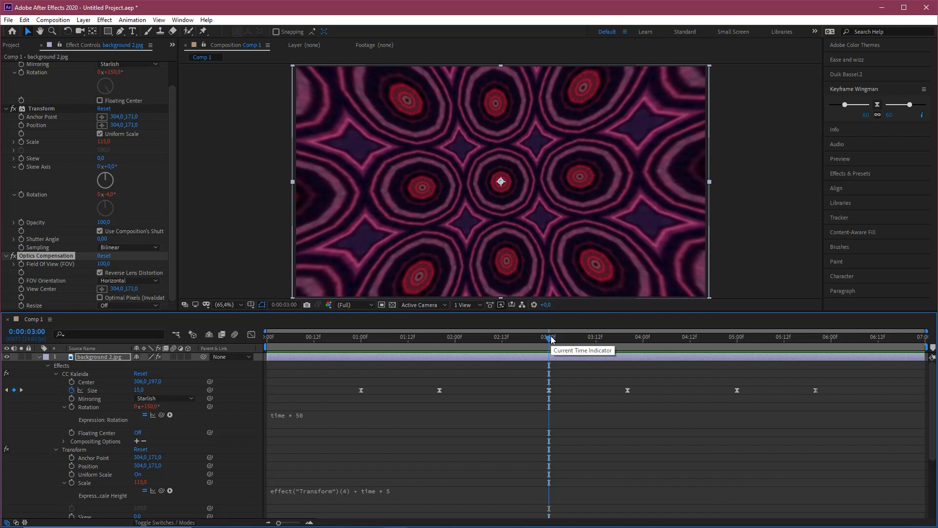
Add the Immersive Video effect VR Chromatic Aberrations to the background 2.jpg layer
click(89, 359)
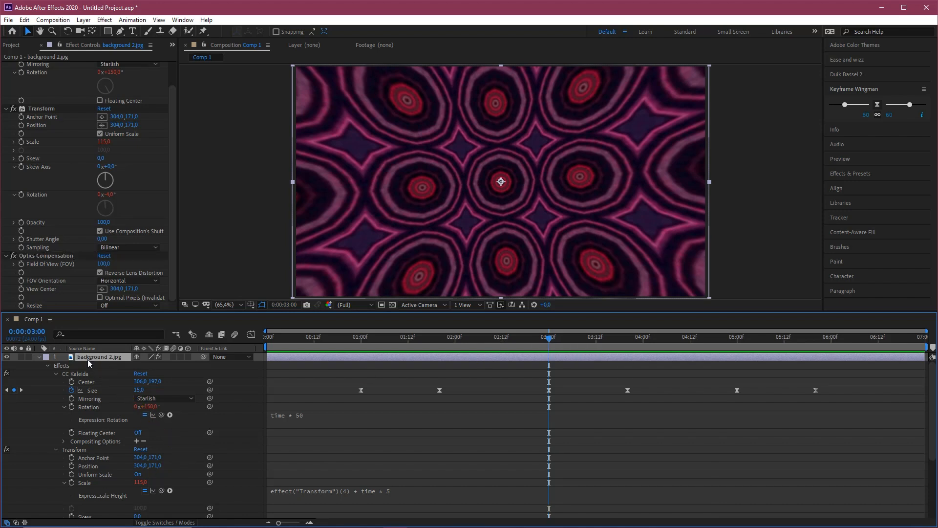
click(105, 20)
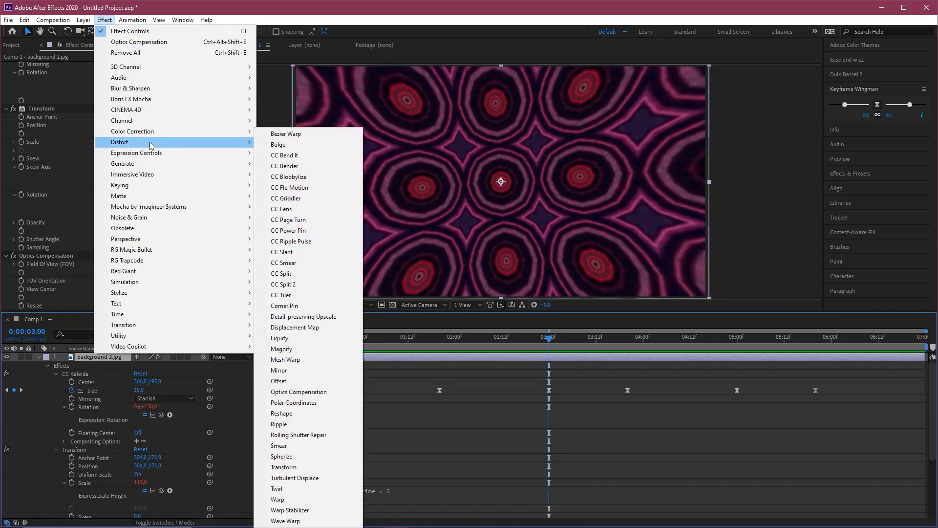
mouse_move(144, 175)
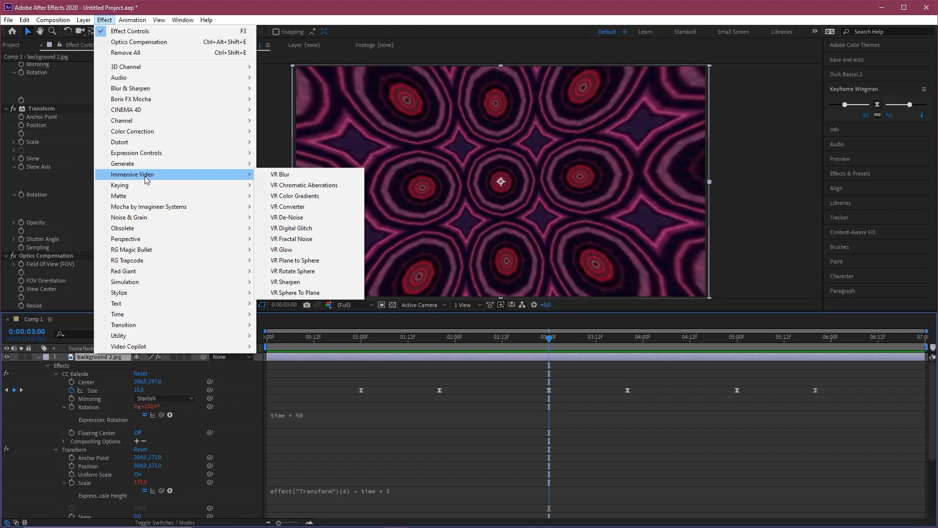
click(282, 187)
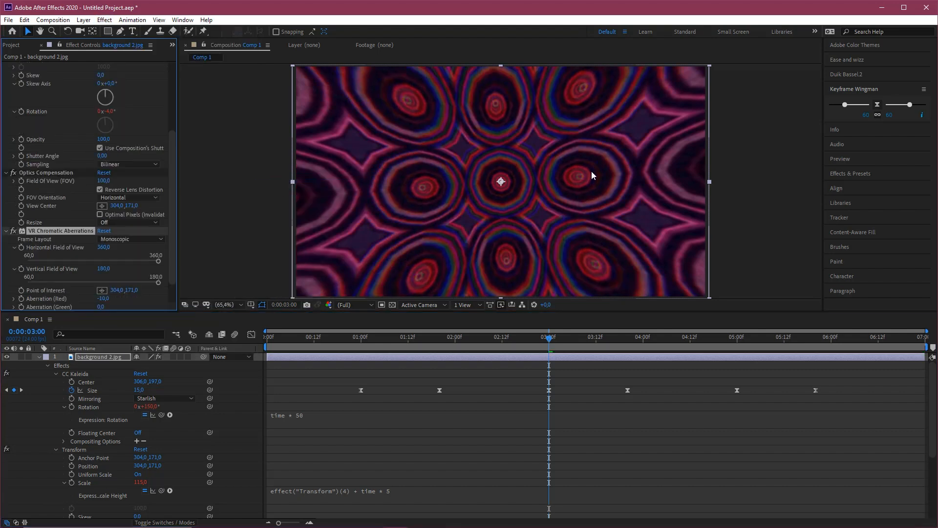
Scrub to 0:00:02:22 to examine the color fringing on the pattern and review the VR Chromatic Aberrations settings
mouse_move(812, 222)
mouse_down()
mouse_move(462, 169)
mouse_move(478, 139)
mouse_move(486, 214)
mouse_move(508, 150)
mouse_up()
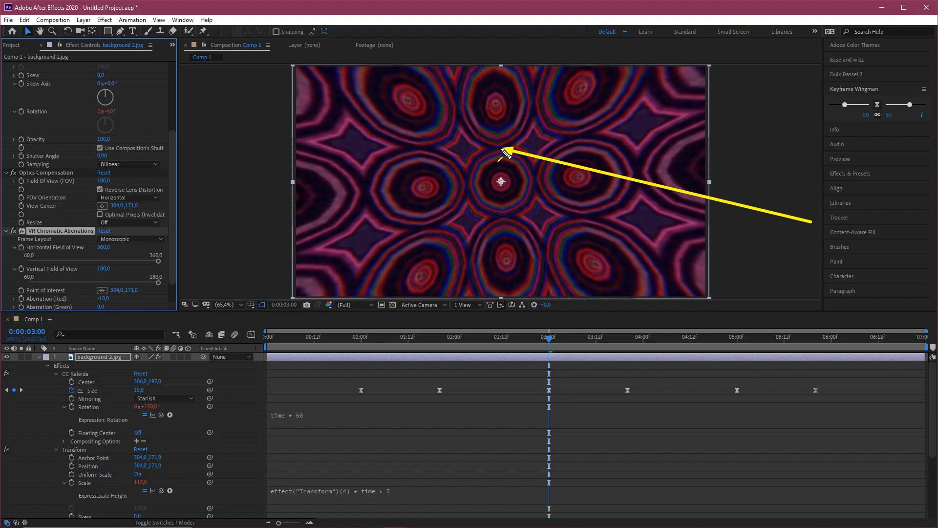
drag(506, 152, 507, 158)
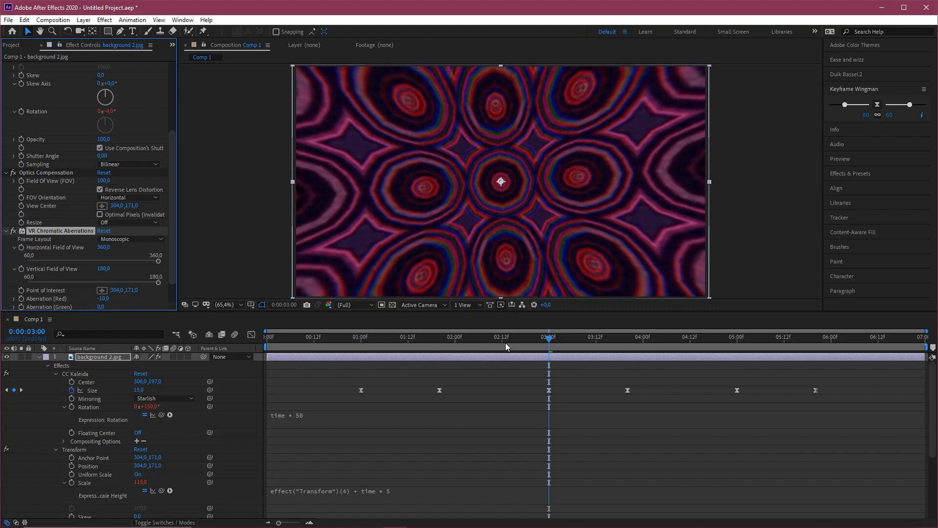
mouse_move(401, 336)
mouse_down()
mouse_move(540, 336)
mouse_move(509, 172)
mouse_move(458, 225)
mouse_move(571, 137)
mouse_move(526, 187)
mouse_move(459, 140)
mouse_move(577, 193)
mouse_move(117, 145)
mouse_move(44, 223)
mouse_move(72, 234)
mouse_up()
scroll(171, 252, down, 2)
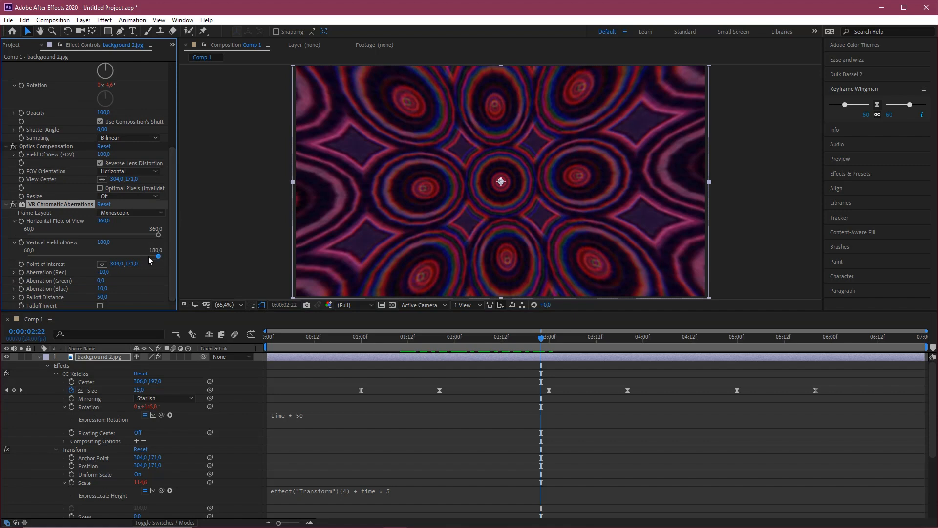
Turn on Falloff Invert in the VR Chromatic Aberrations effect so the fringing moves to the frame's edges
drag(250, 177, 148, 246)
mouse_move(106, 282)
mouse_down()
mouse_move(39, 319)
mouse_move(101, 308)
mouse_up()
click(100, 307)
mouse_move(269, 472)
mouse_down()
mouse_move(335, 84)
mouse_move(320, 242)
mouse_move(655, 289)
mouse_move(456, 92)
mouse_move(713, 198)
mouse_move(438, 186)
mouse_up()
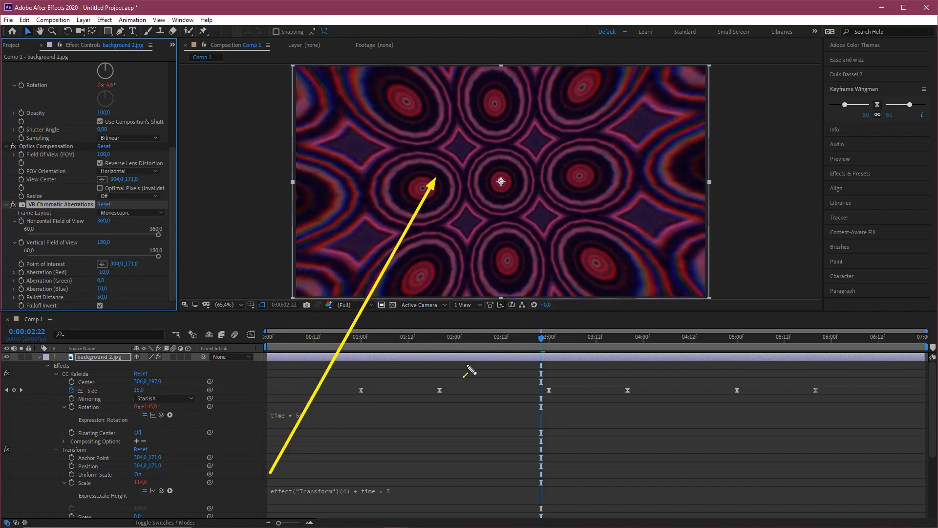
Preview the animation, scrub to 0:00:03:06, and select the background 2.jpg layer with its properties collapsed
key(space)
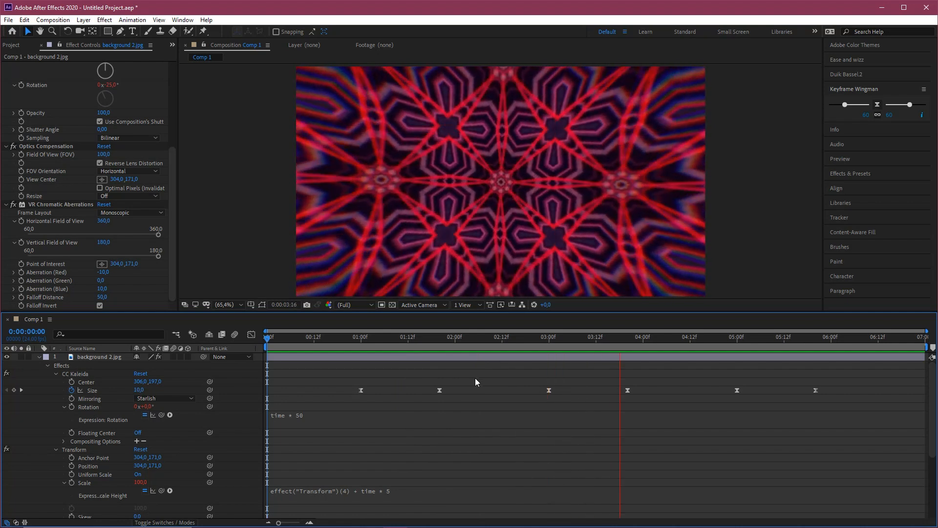
click(356, 338)
key(u)
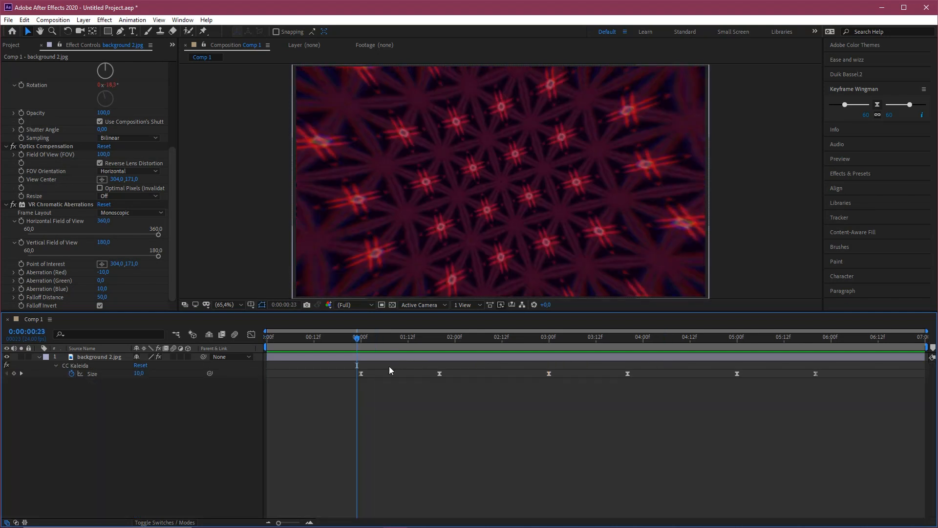
key(u)
drag(357, 339, 573, 341)
click(274, 357)
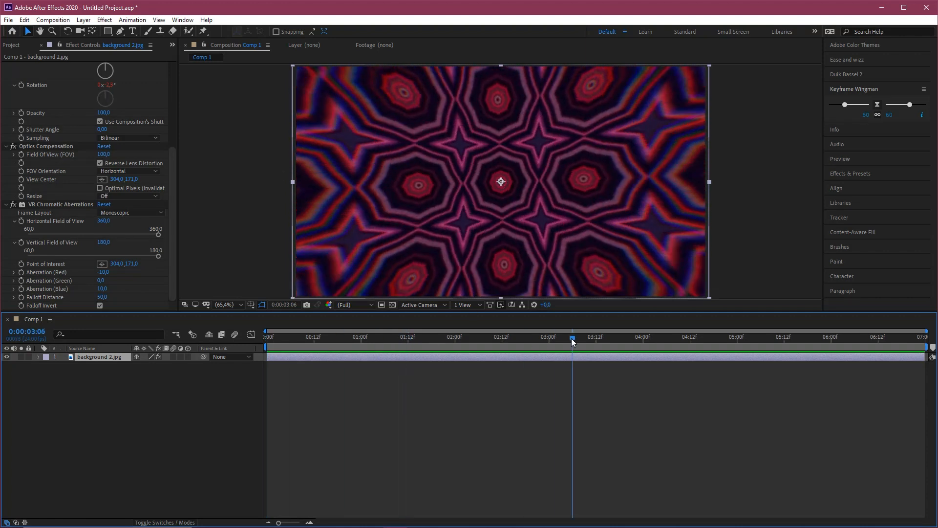
drag(283, 473, 464, 240)
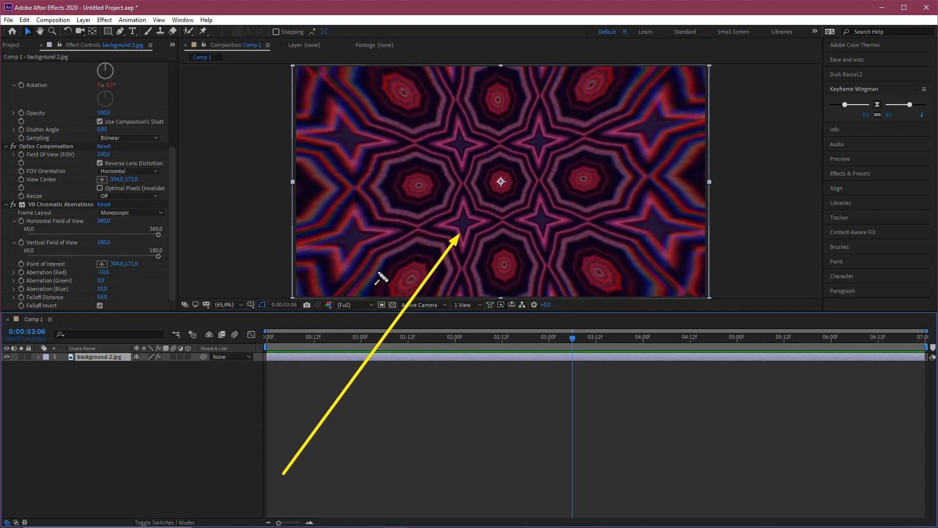
key(e)
drag(169, 458, 104, 361)
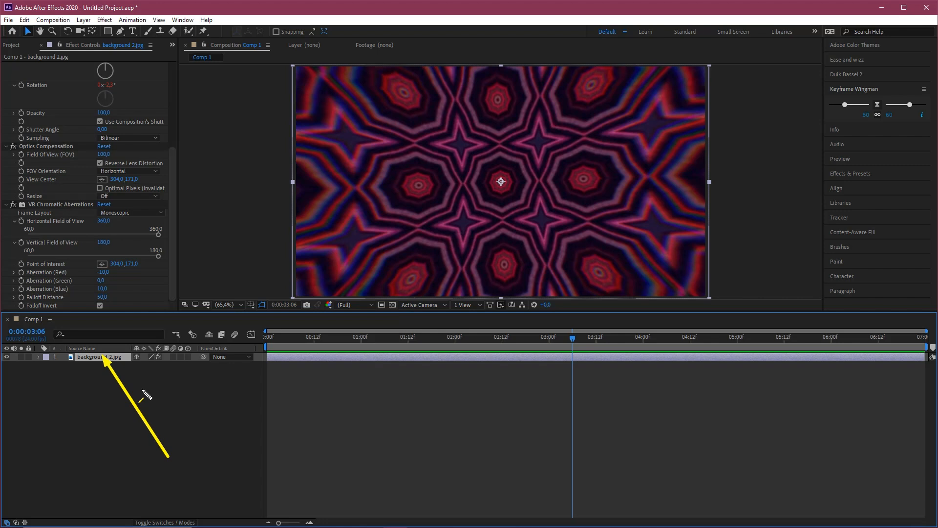
key(e)
mouse_move(105, 264)
mouse_down()
mouse_move(41, 85)
mouse_move(18, 52)
mouse_up()
key(e)
Import background 1.jpg from the 26 backgrounds animados folder into the project
click(13, 47)
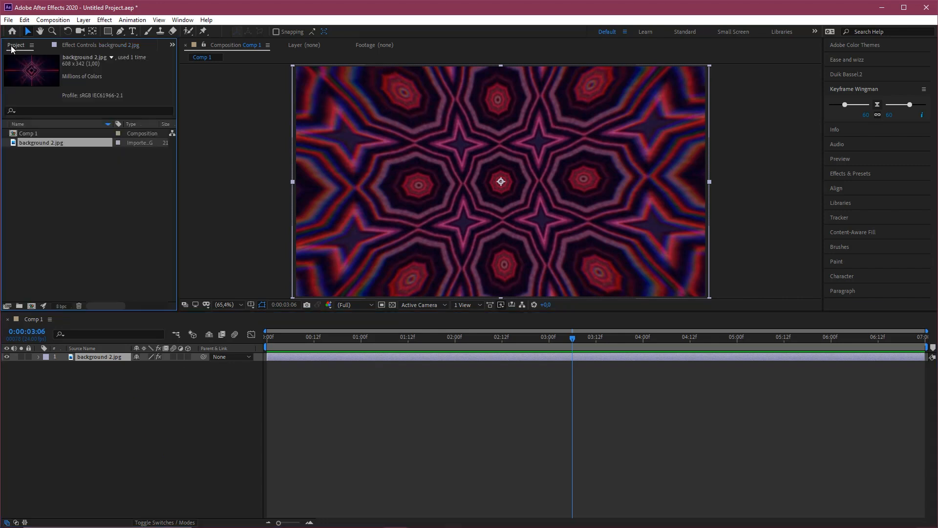
double_click(51, 182)
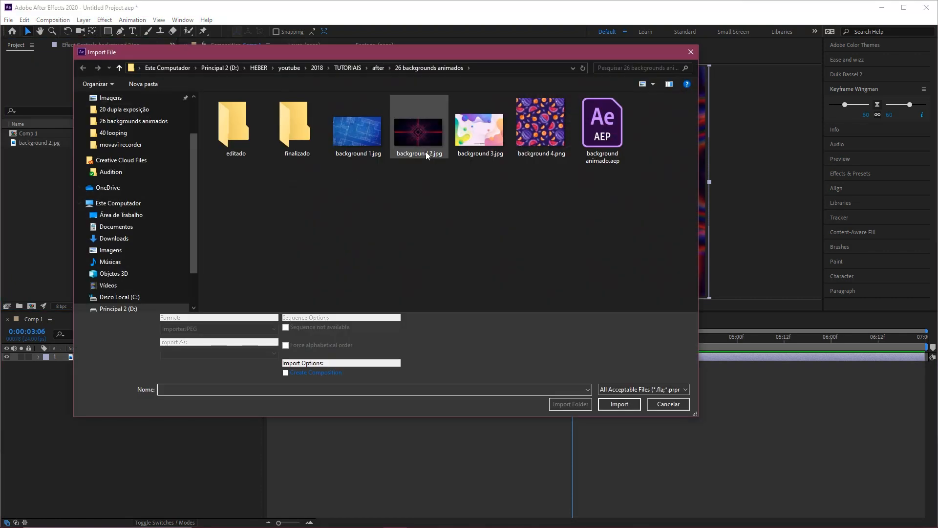
click(362, 140)
double_click(363, 141)
drag(64, 250, 39, 160)
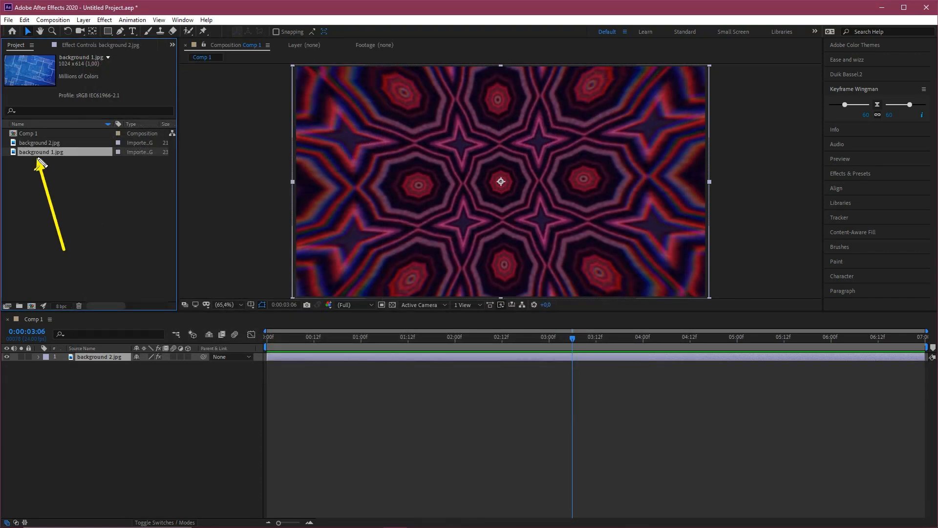
mouse_move(64, 250)
mouse_down()
mouse_move(93, 354)
mouse_move(103, 359)
mouse_move(105, 183)
mouse_move(39, 159)
mouse_up()
key(Escape)
Replace the background 2.jpg layer's source with background 1.jpg, keeping its effects, and preview the animation from the start
drag(35, 152, 100, 430)
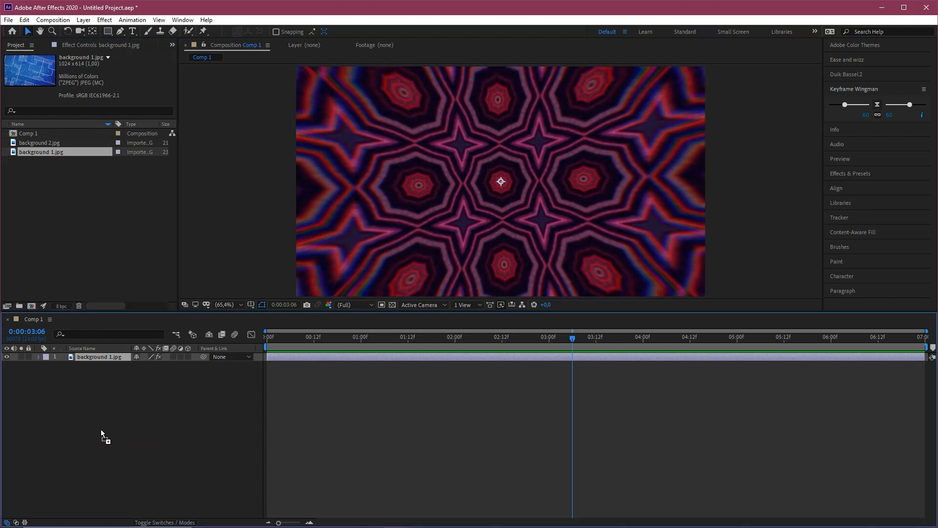
drag(333, 337, 253, 343)
key(space)
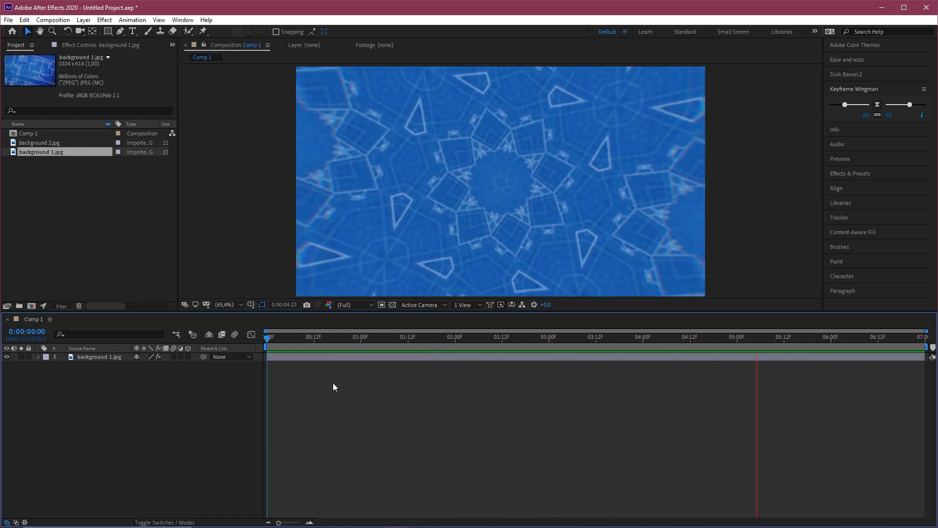
key(space)
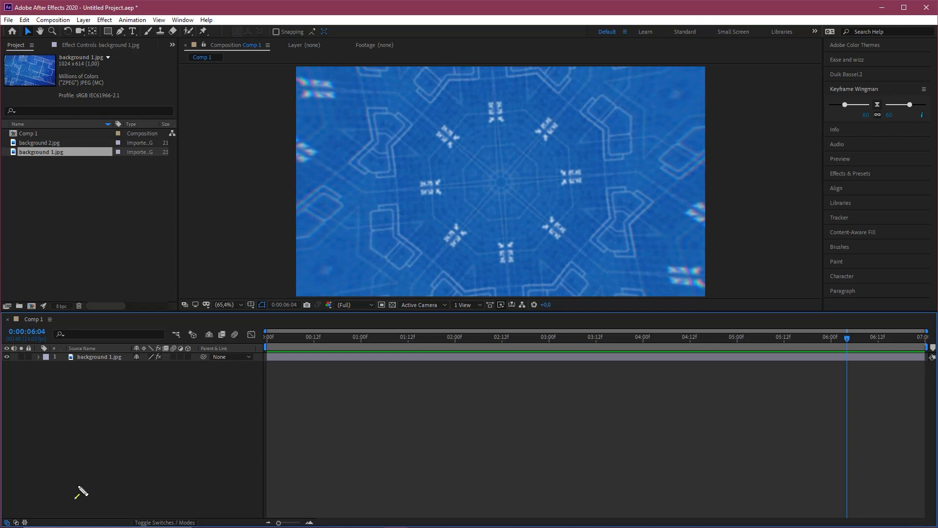
Set the background 1.jpg layer's Transform Scale to 138.5%
click(83, 359)
click(40, 358)
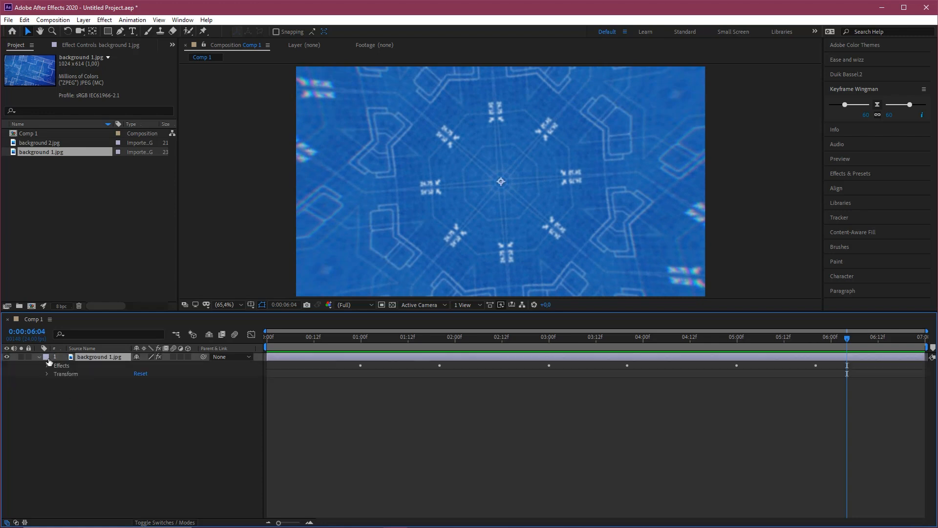
click(48, 374)
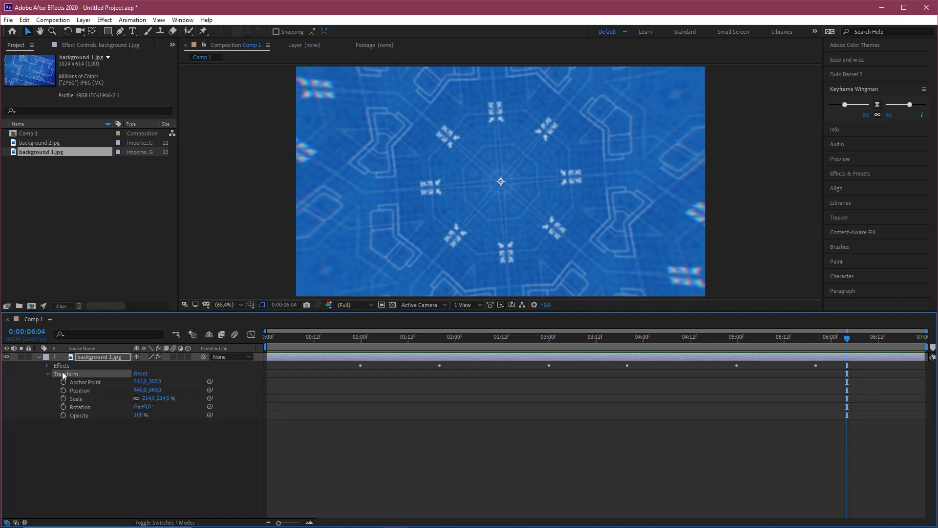
click(79, 398)
drag(149, 400, 113, 399)
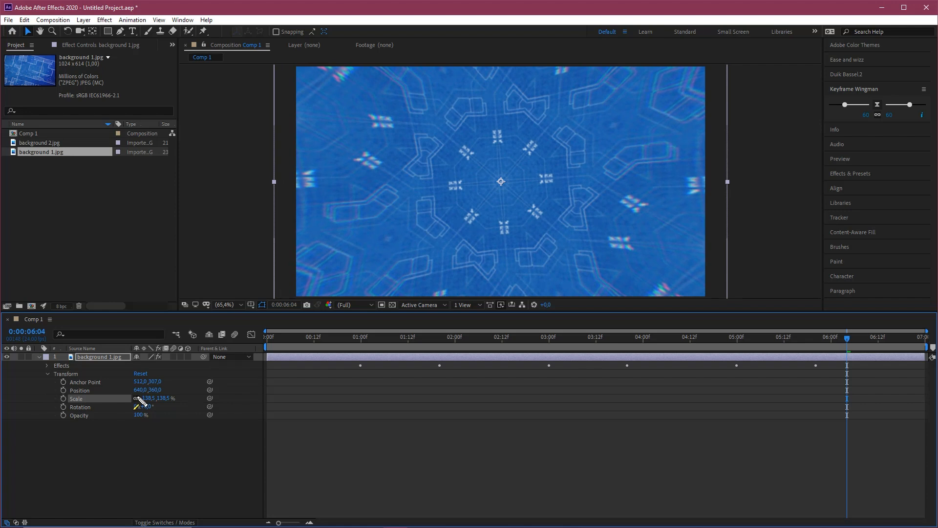
Compare the pixel dimensions of both background images, preview the rescaled animation and scrub to 0:00:00:21
click(54, 143)
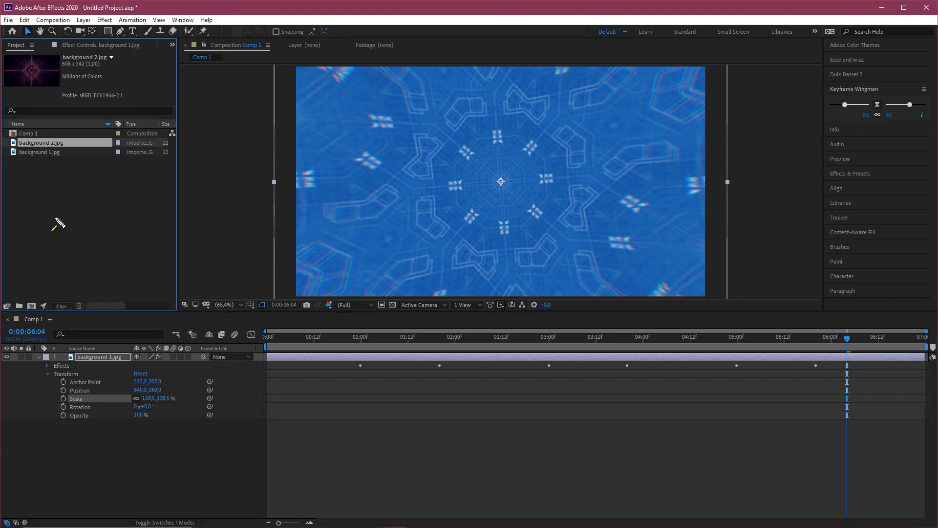
click(41, 153)
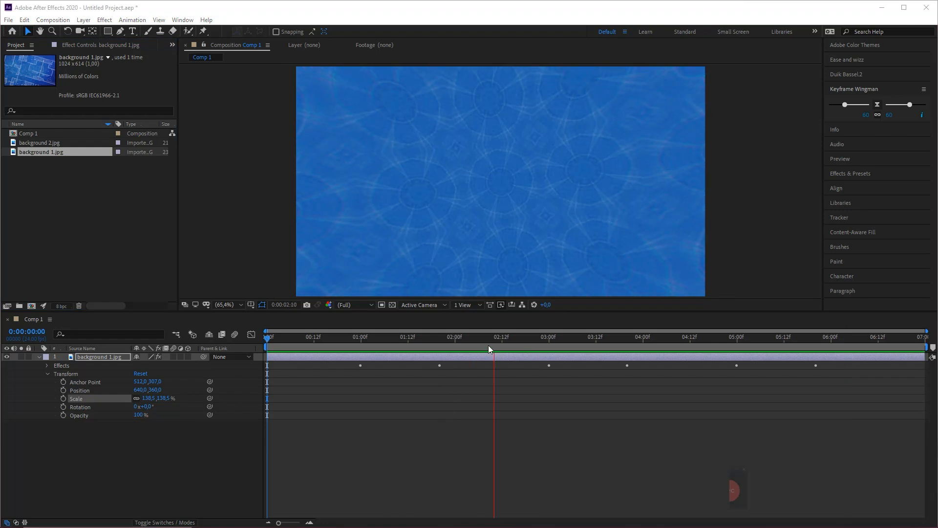
key(space)
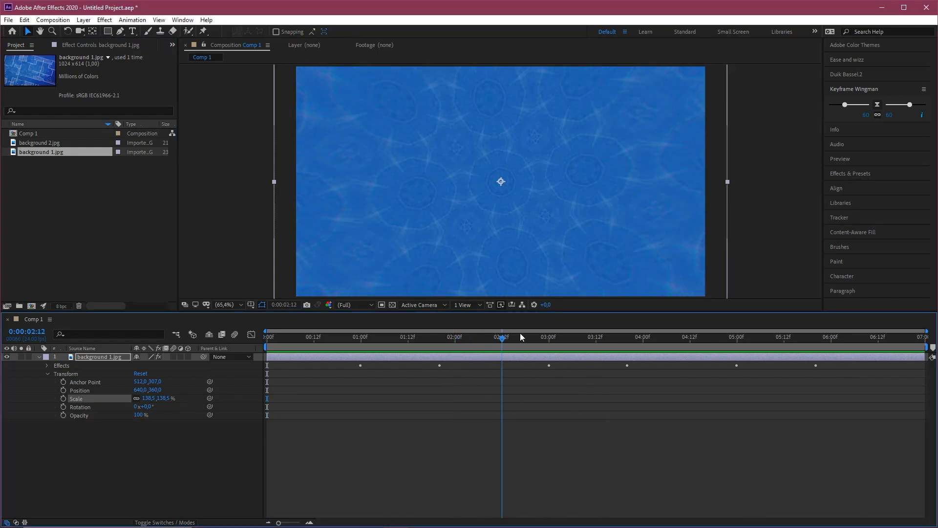
click(163, 251)
click(294, 336)
click(349, 336)
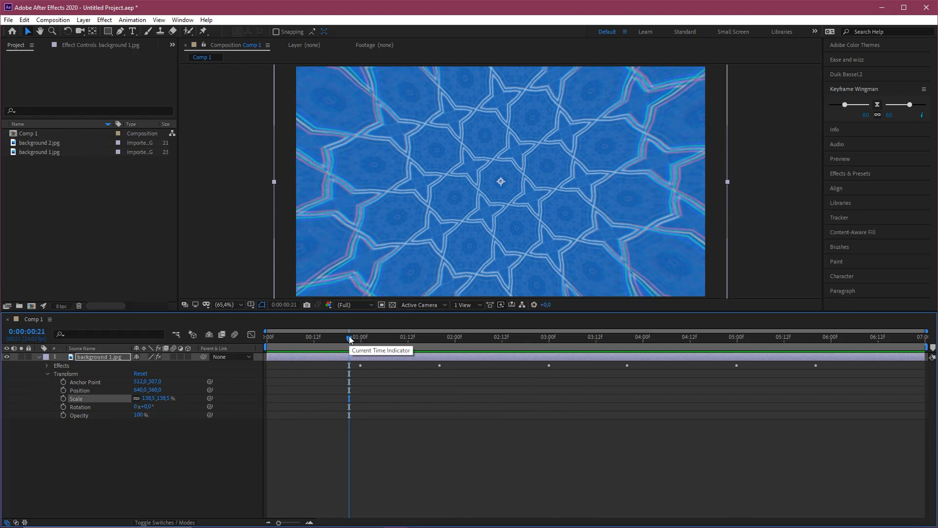
Deselect the background 1.jpg layer and play the blue kaleidoscope animation, stopping at 0:00:05:22
click(496, 414)
key(space)
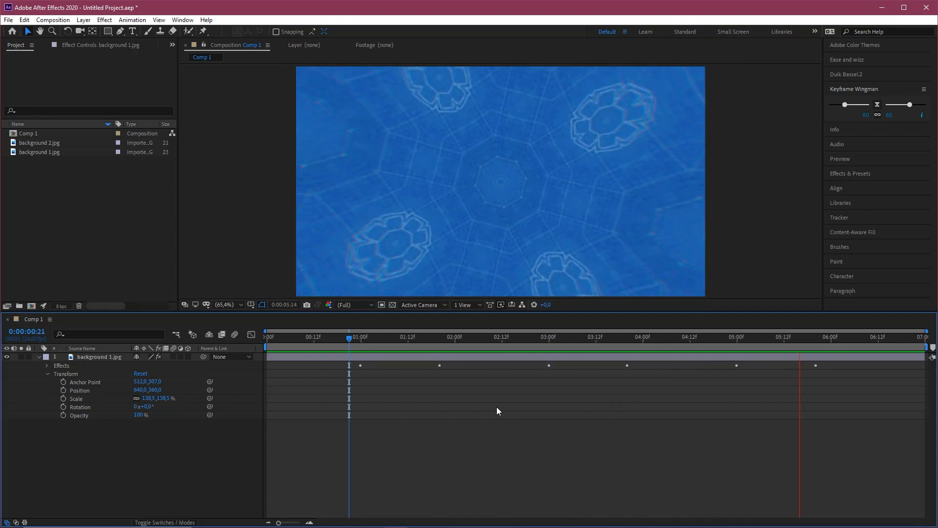
key(space)
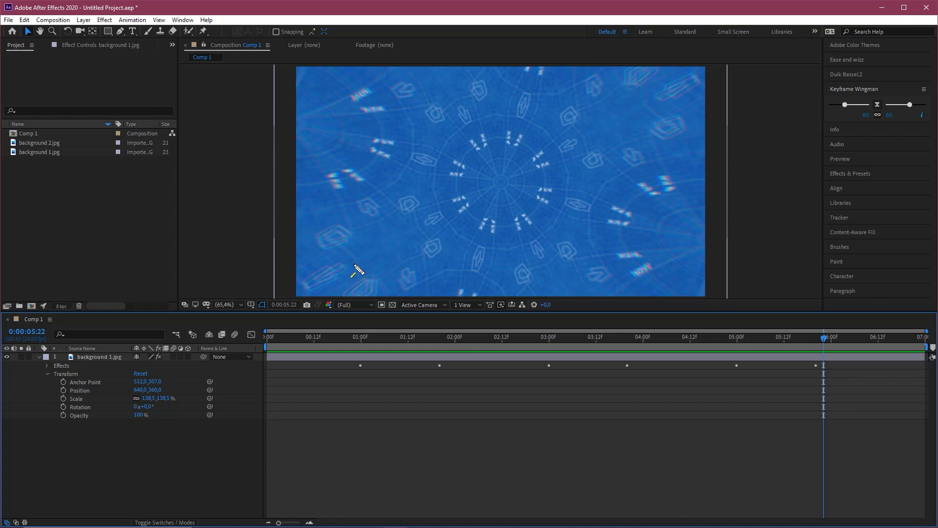
mouse_move(493, 390)
mouse_down()
mouse_move(856, 65)
mouse_move(851, 71)
mouse_up()
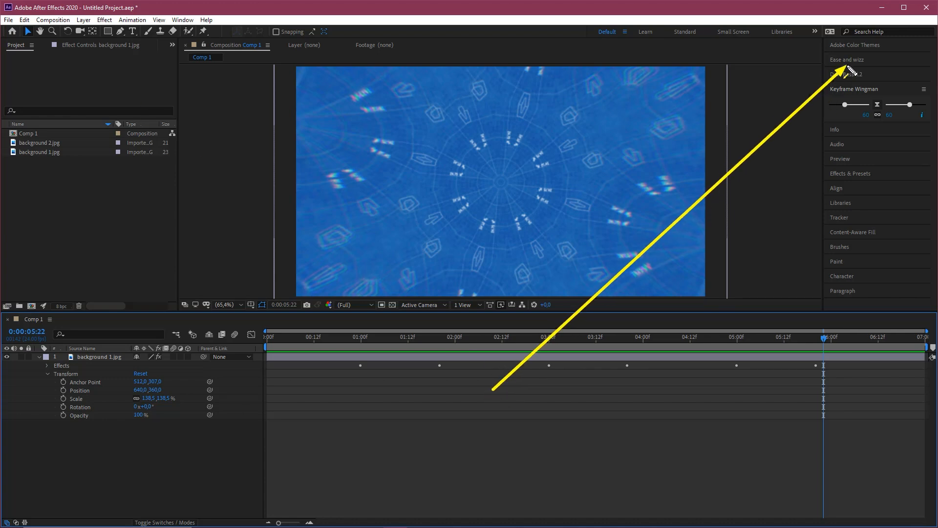